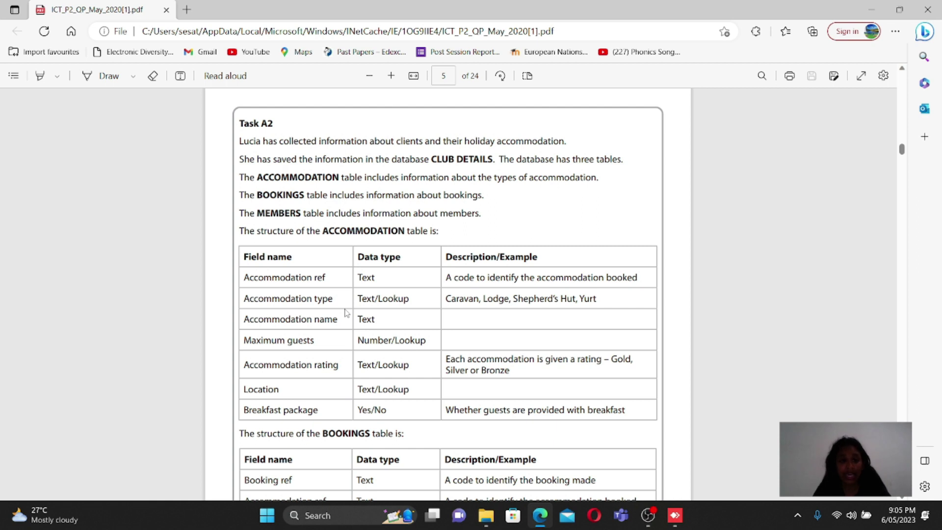
# Review the Task A2 description of the CLUB DETAILS database and the structures of its ACCOMMODATION, BOOKINGS and MEMBERS tables
pyautogui.scroll(-1, 346, 312)
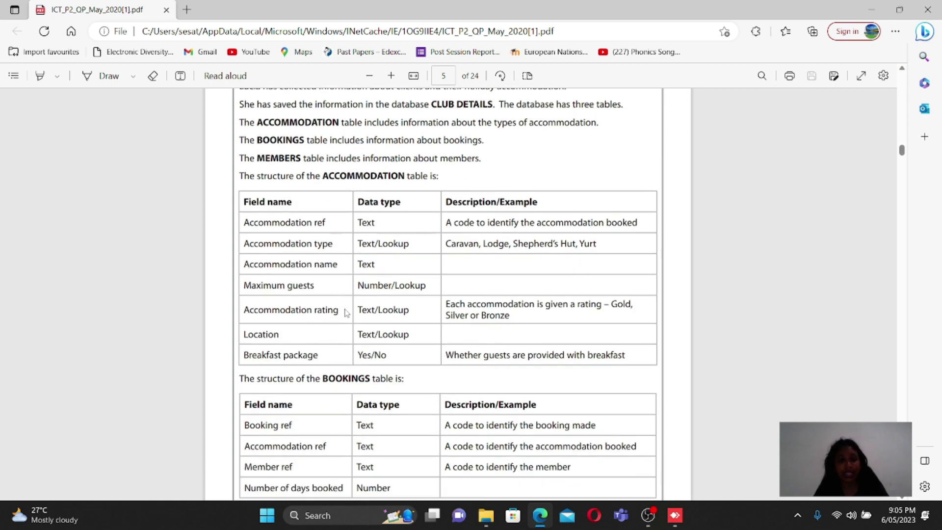
pyautogui.scroll(1, 346, 313)
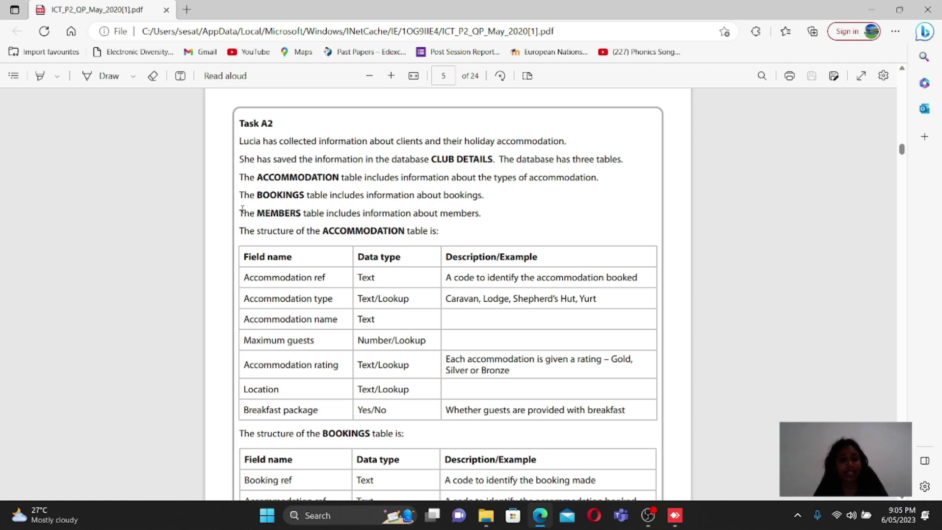
pyautogui.moveTo(238, 177); pyautogui.dragTo(360, 181)
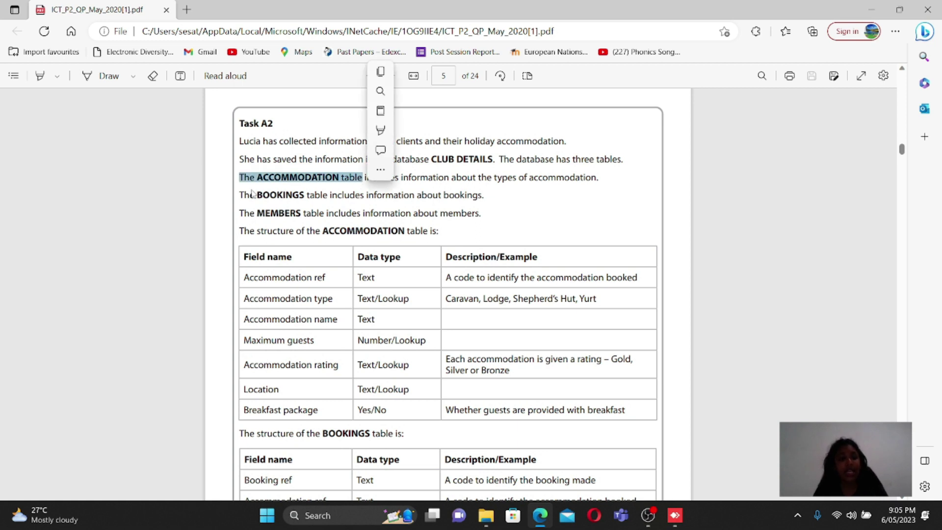
pyautogui.moveTo(240, 194); pyautogui.dragTo(290, 231)
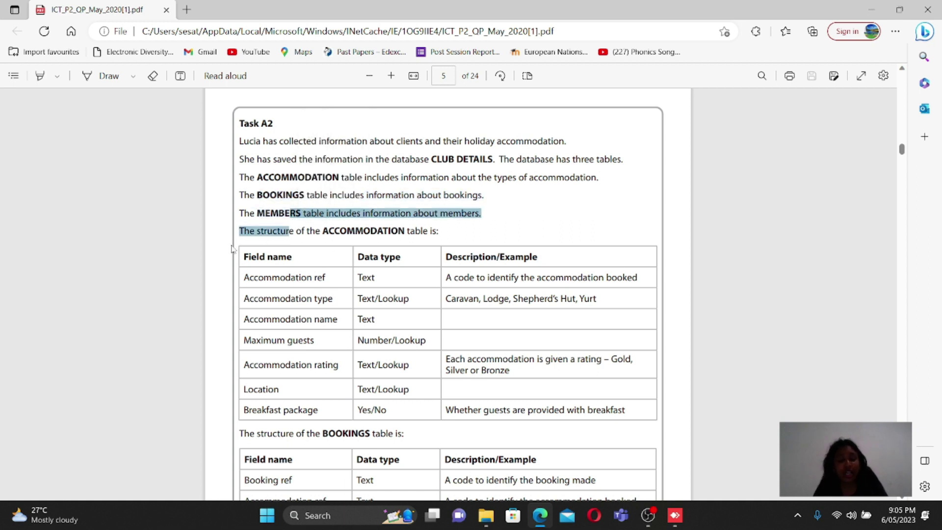
pyautogui.rightClick(562, 226)
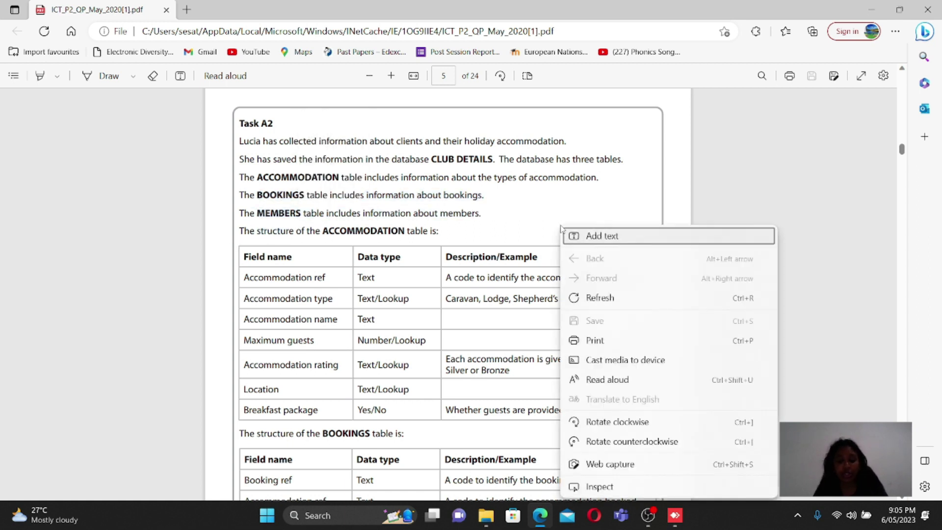
pyautogui.click(505, 214)
pyautogui.scroll(-3, 507, 213)
pyautogui.scroll(-5, 506, 214)
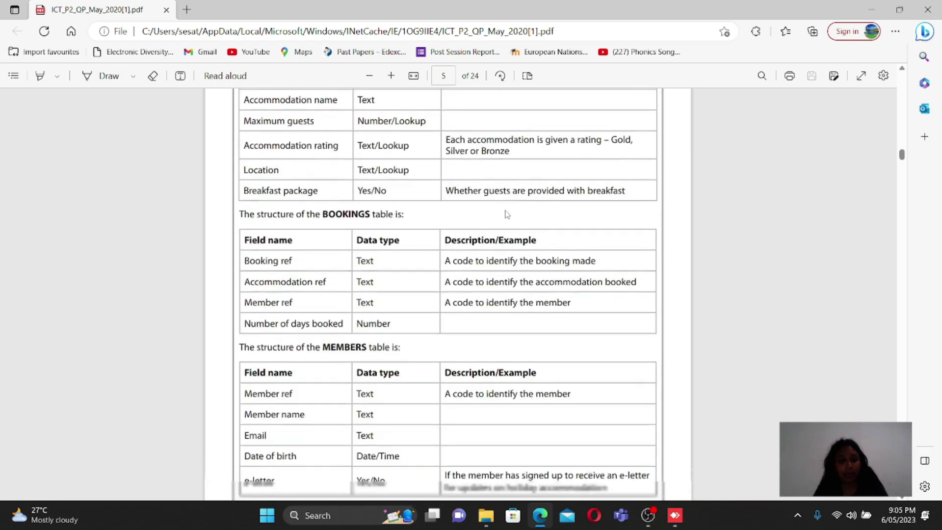
pyautogui.scroll(2, 506, 214)
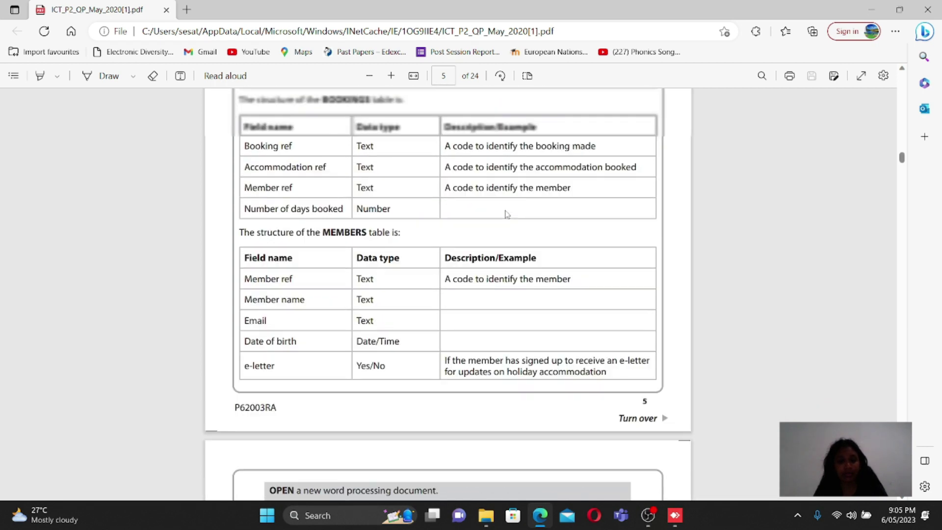
# Read the Task A2 setup instructions for the word processing document, the CLUB DETAILS database and the ACCOMMODATION table
pyautogui.scroll(-2, 506, 213)
pyautogui.scroll(-6, 506, 214)
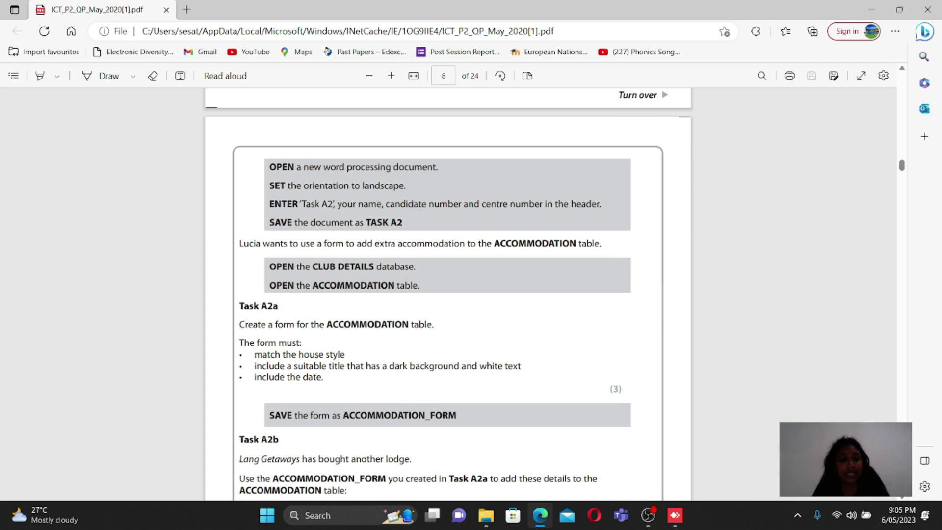
pyautogui.scroll(-1, 290, 193)
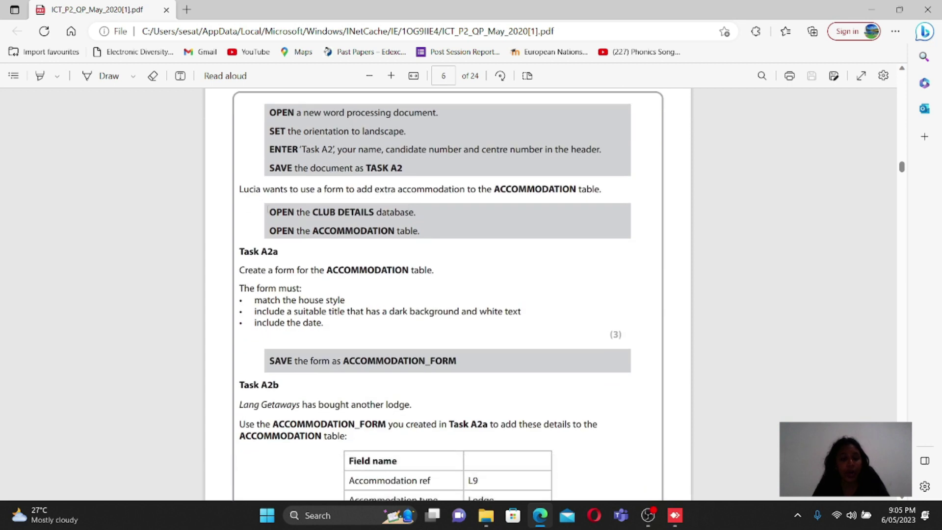
pyautogui.moveTo(269, 208); pyautogui.dragTo(420, 227)
pyautogui.click(410, 257)
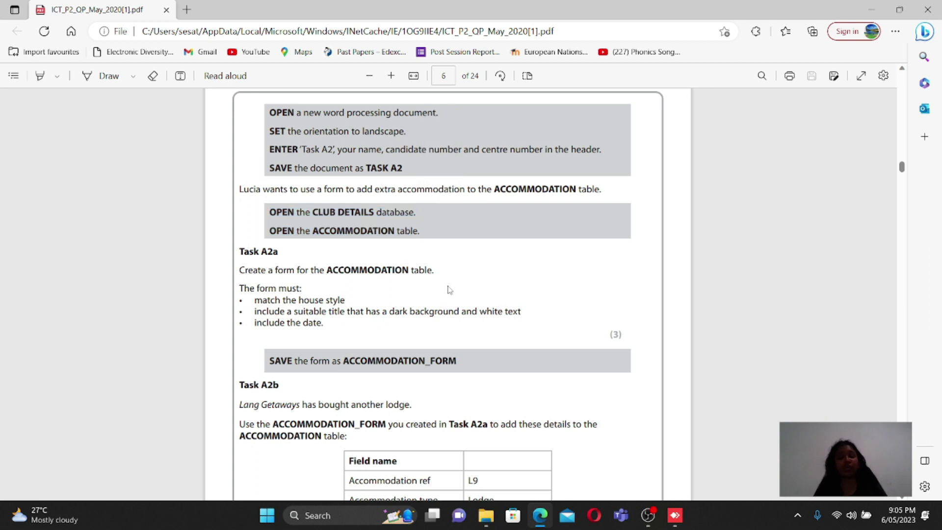
# Switch to File Explorer, open the OFFICE 2010 folder within the November 2020 data files and move the window aside
pyautogui.moveTo(486, 515)
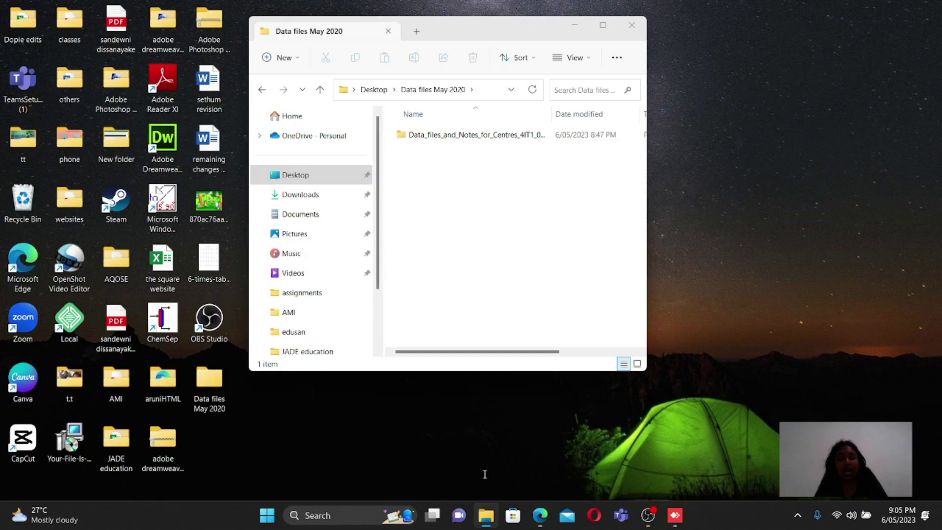
pyautogui.click(485, 479)
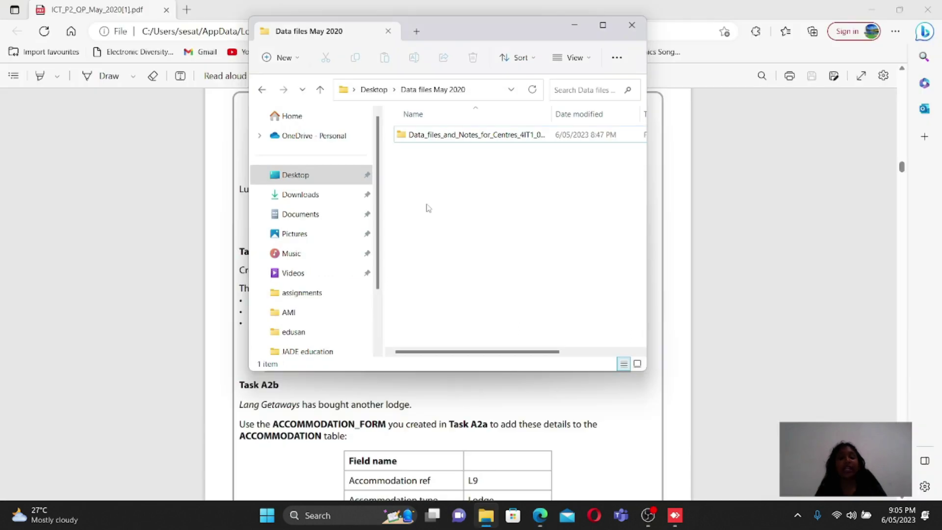
pyautogui.click(436, 142)
pyautogui.doubleClick(435, 142)
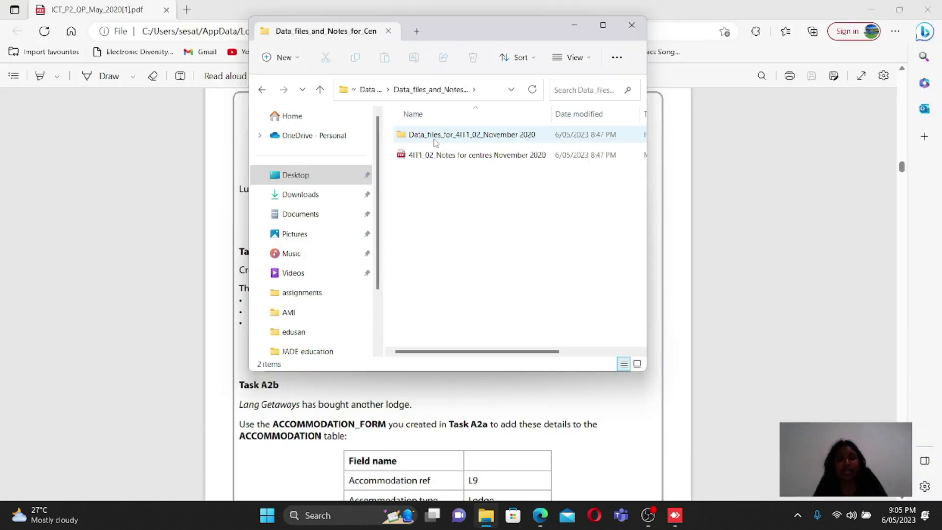
pyautogui.click(435, 142)
pyautogui.doubleClick(435, 142)
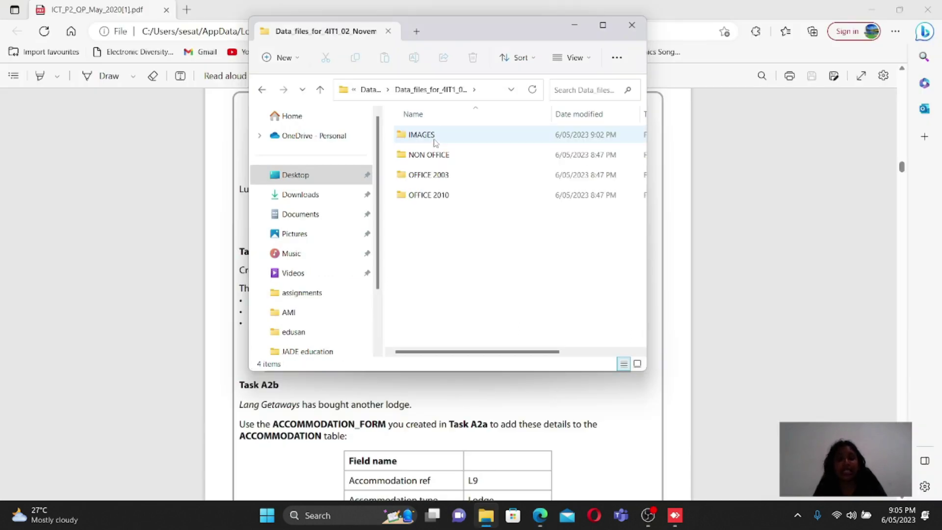
pyautogui.doubleClick(437, 193)
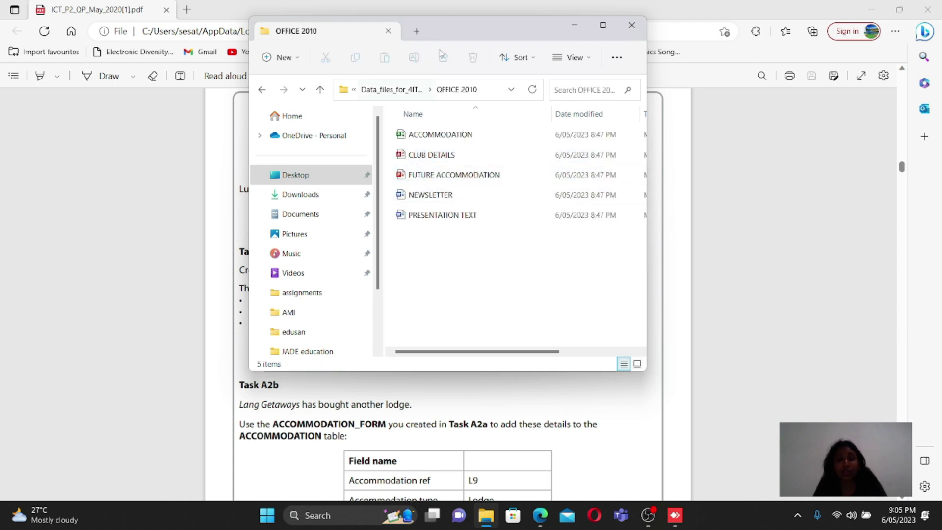
pyautogui.moveTo(454, 33); pyautogui.dragTo(614, 77)
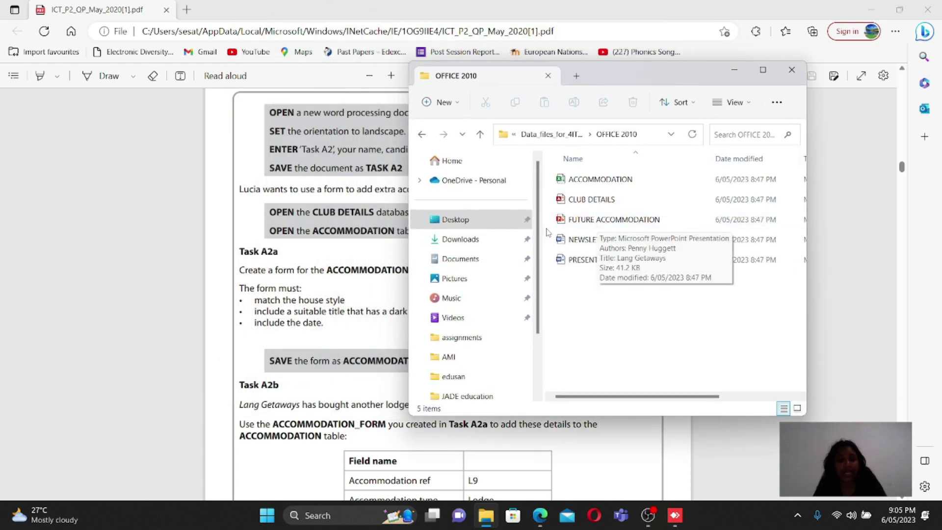
# Open the CLUB DETAILS database in Access, dismiss the blank startup dialog and open the ACCOMMODATION table
pyautogui.doubleClick(589, 206)
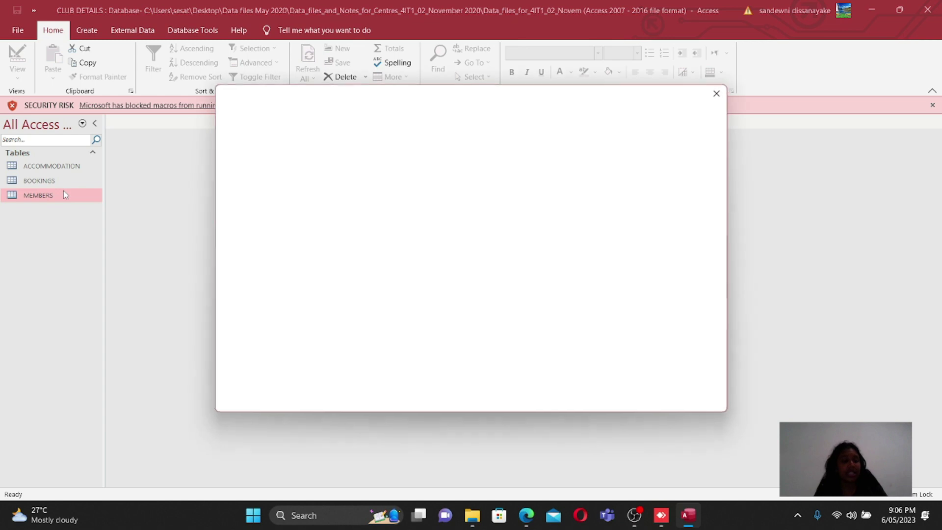
pyautogui.click(717, 93)
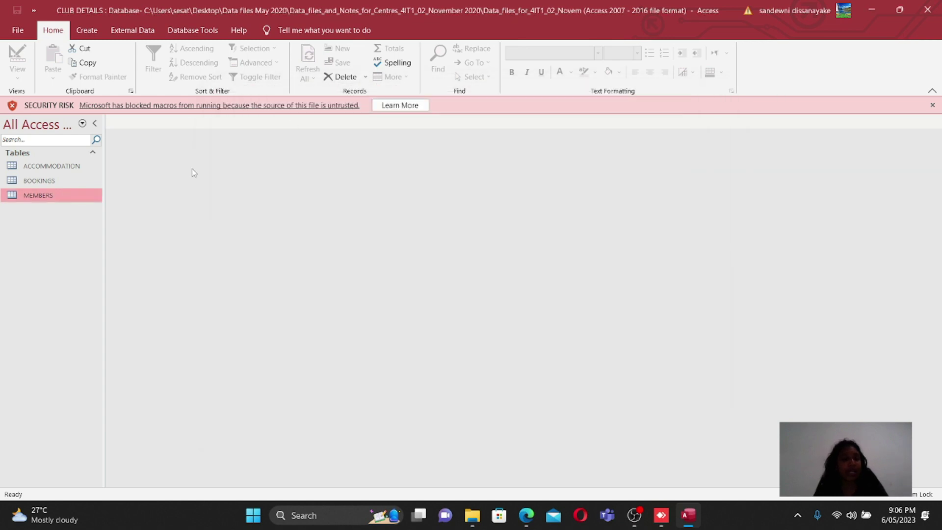
pyautogui.doubleClick(39, 167)
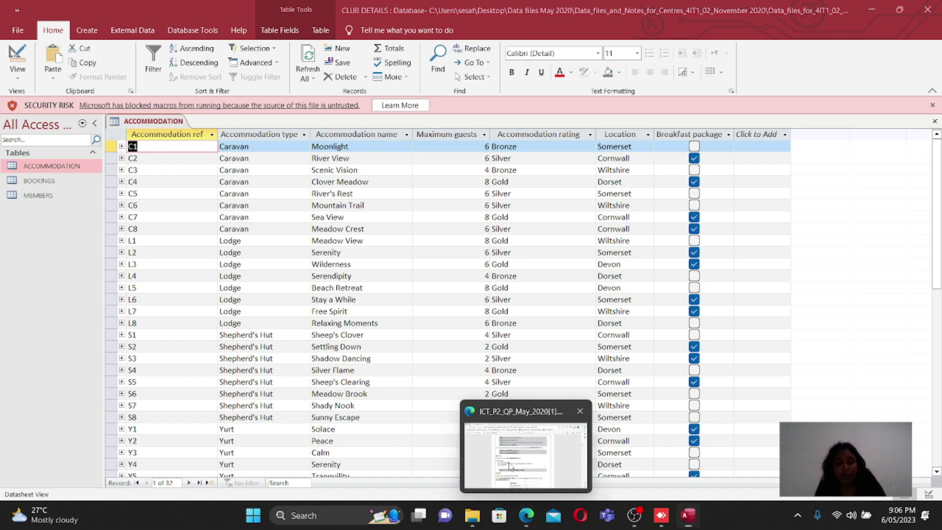
# Switch to the exam paper in Edge and read the Task A2a requirements for the ACCOMMODATION form
pyautogui.click(490, 417)
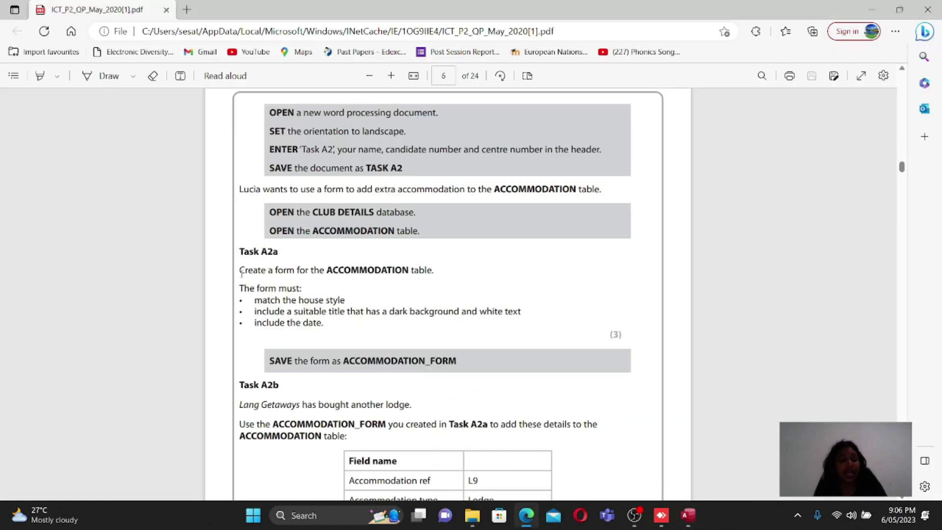
pyautogui.moveTo(241, 272); pyautogui.dragTo(451, 273)
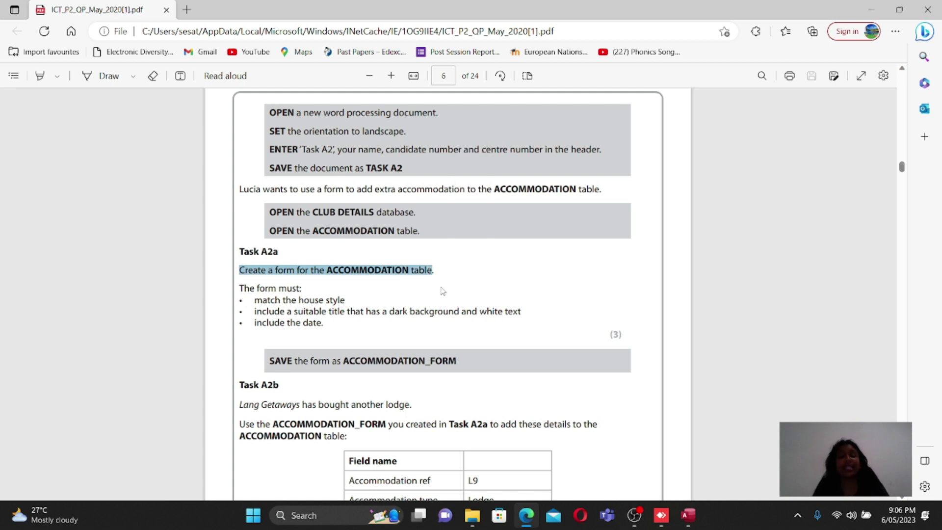
pyautogui.click(442, 291)
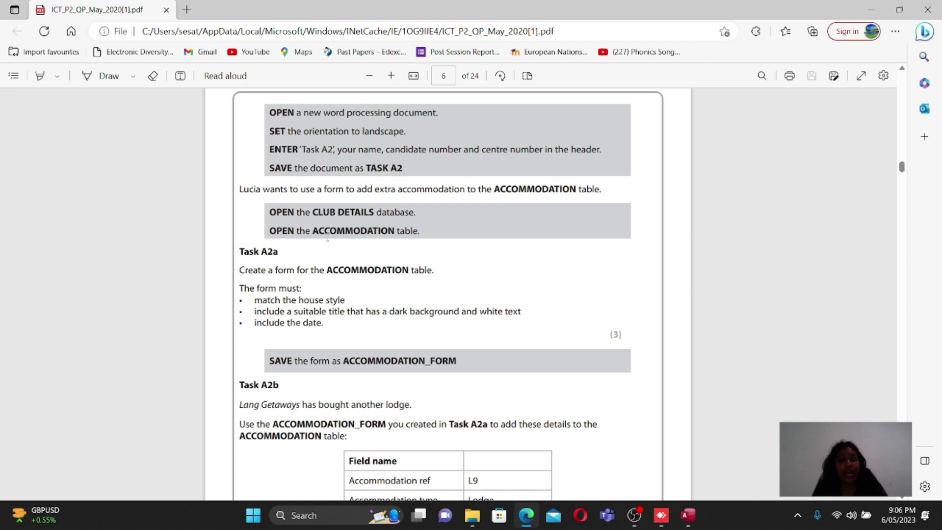
pyautogui.moveTo(239, 269); pyautogui.dragTo(432, 275)
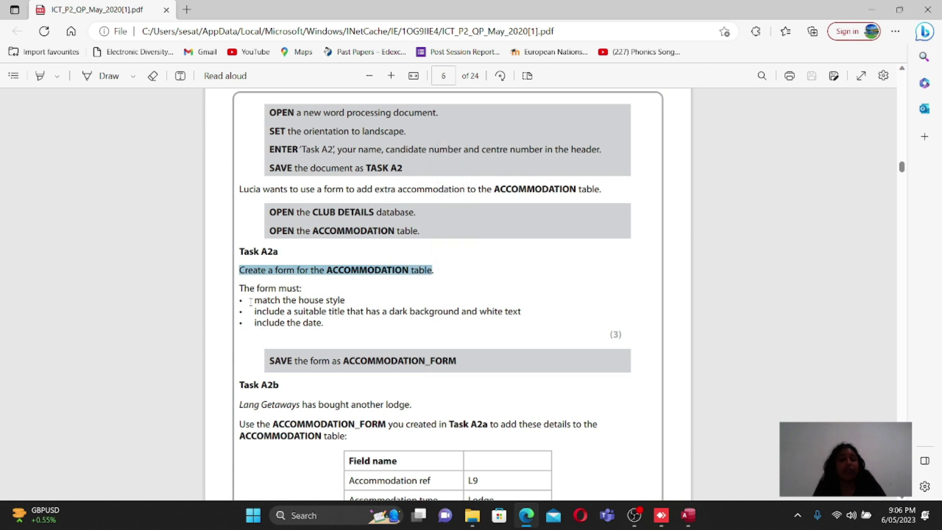
pyautogui.moveTo(253, 300); pyautogui.dragTo(411, 361)
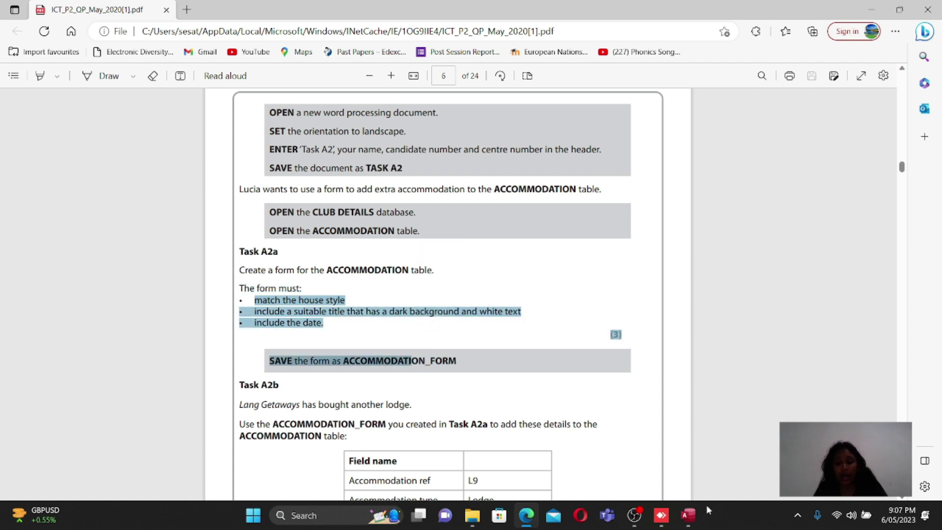
# Switch to Access, create a form from the ACCOMMODATION table and show it in Design View
pyautogui.click(695, 519)
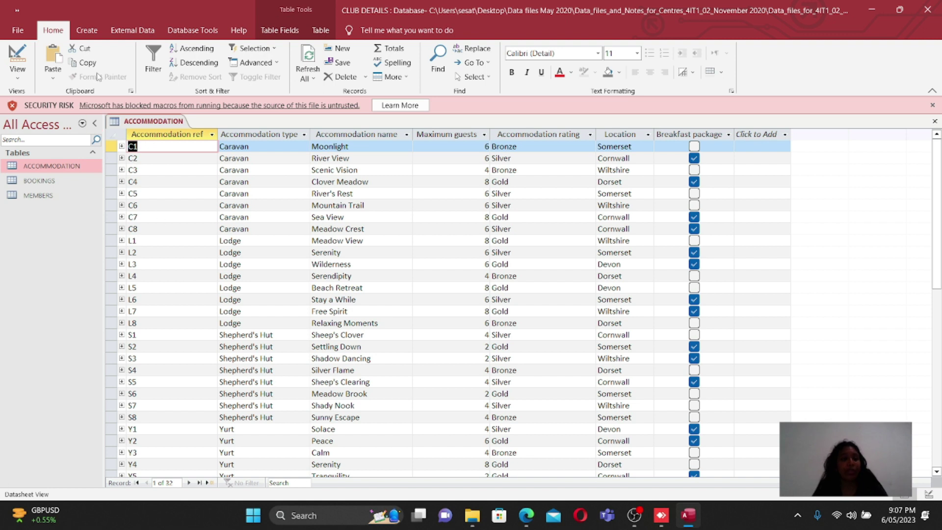
pyautogui.click(77, 32)
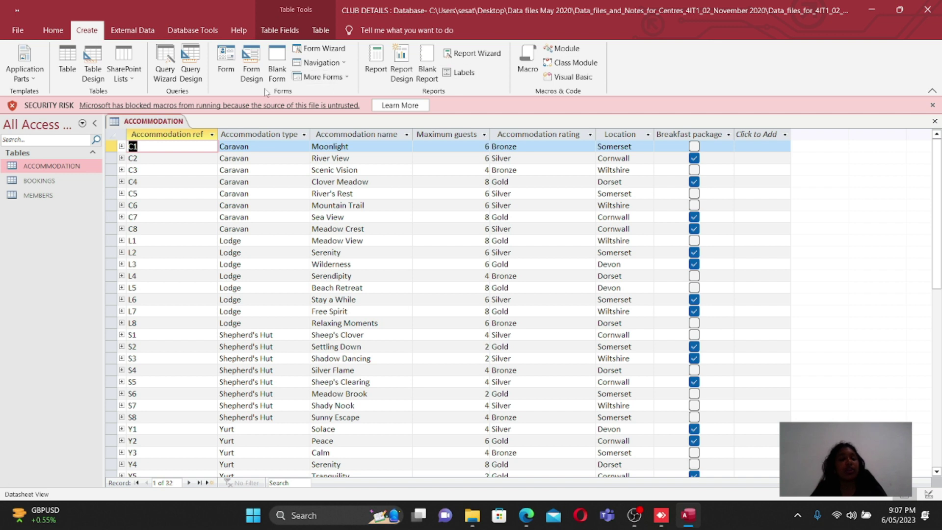
pyautogui.click(226, 62)
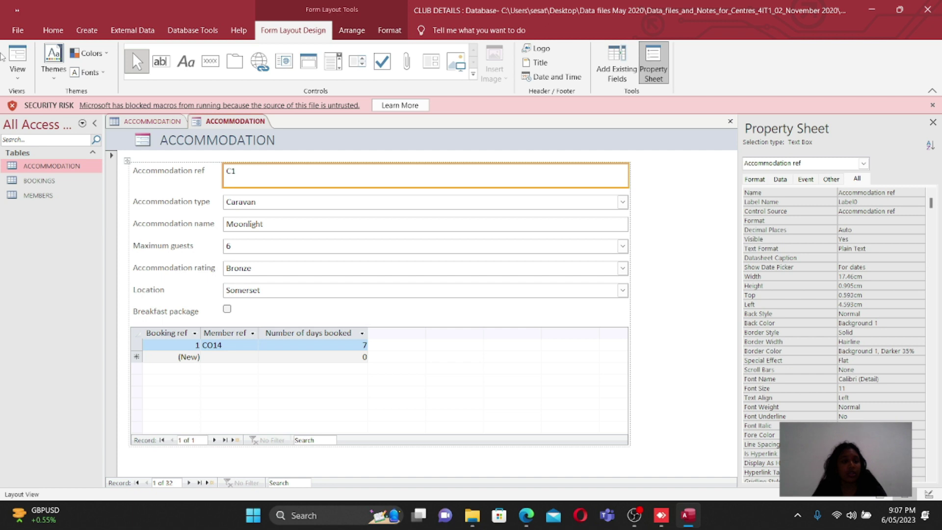
pyautogui.click(7, 74)
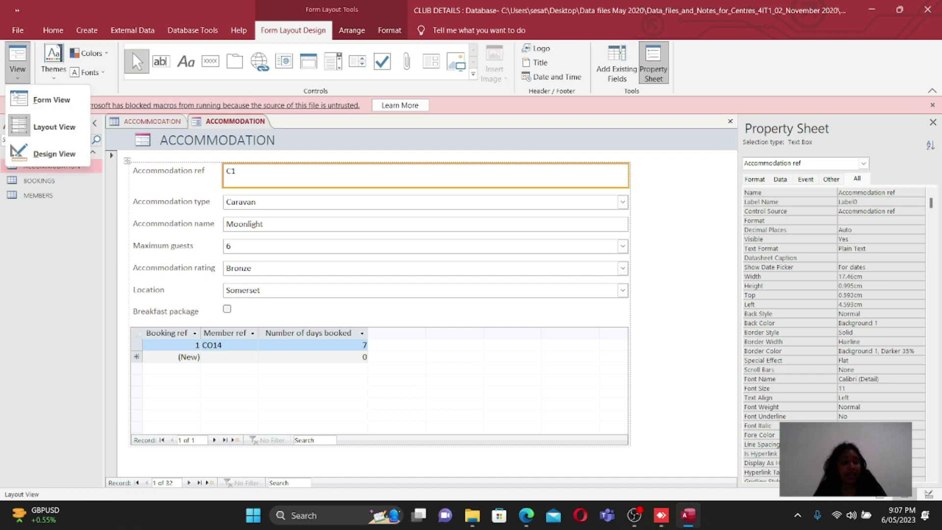
pyautogui.click(30, 153)
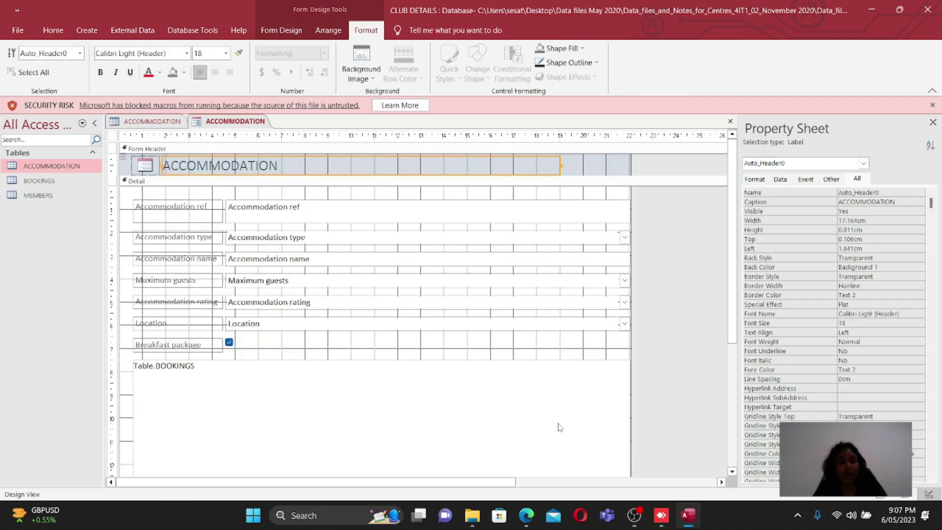
# Extend the form's Detail section to about 15 cm in height to make room below the BOOKINGS subform
pyautogui.click(731, 271)
pyautogui.moveTo(731, 271); pyautogui.dragTo(735, 328)
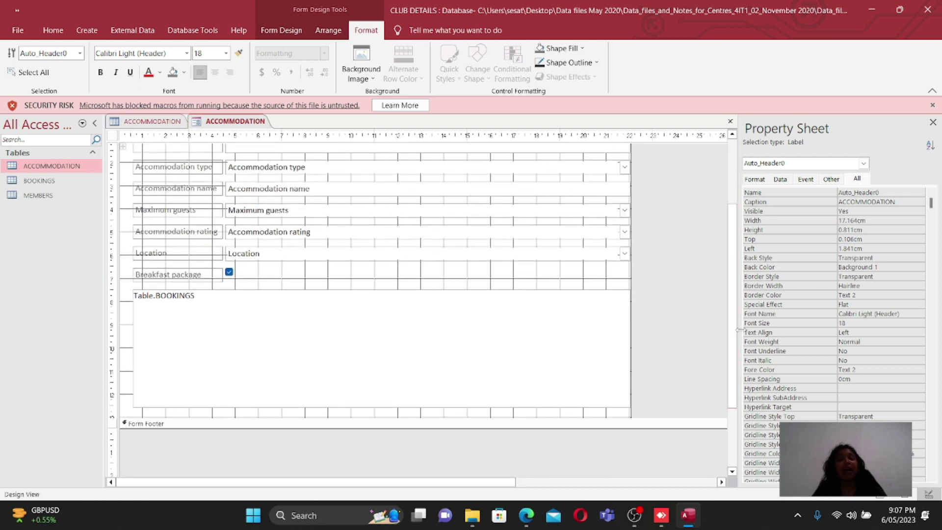
pyautogui.click(454, 416)
pyautogui.moveTo(454, 416); pyautogui.dragTo(448, 465)
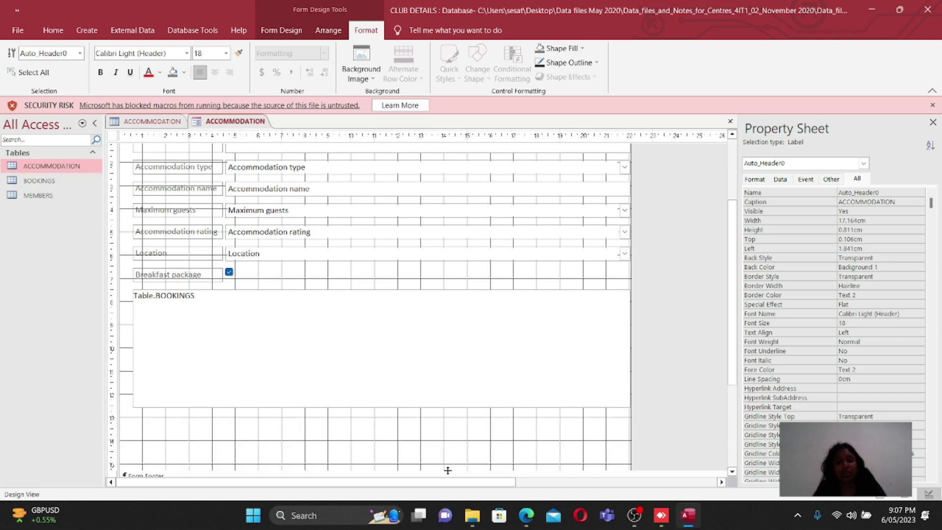
pyautogui.moveTo(732, 340); pyautogui.dragTo(734, 379)
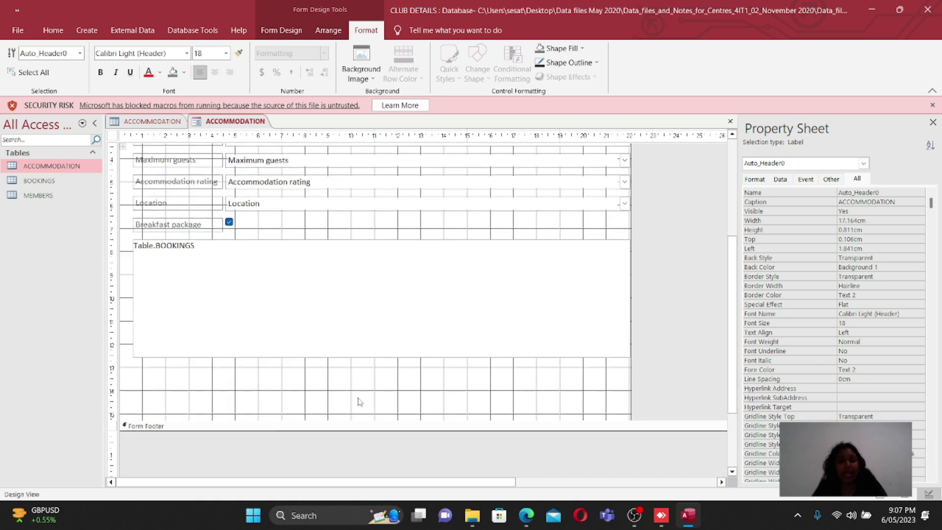
# Add a command button below the BOOKINGS subform that adds a new record and shows the text Add Record
pyautogui.click(328, 7)
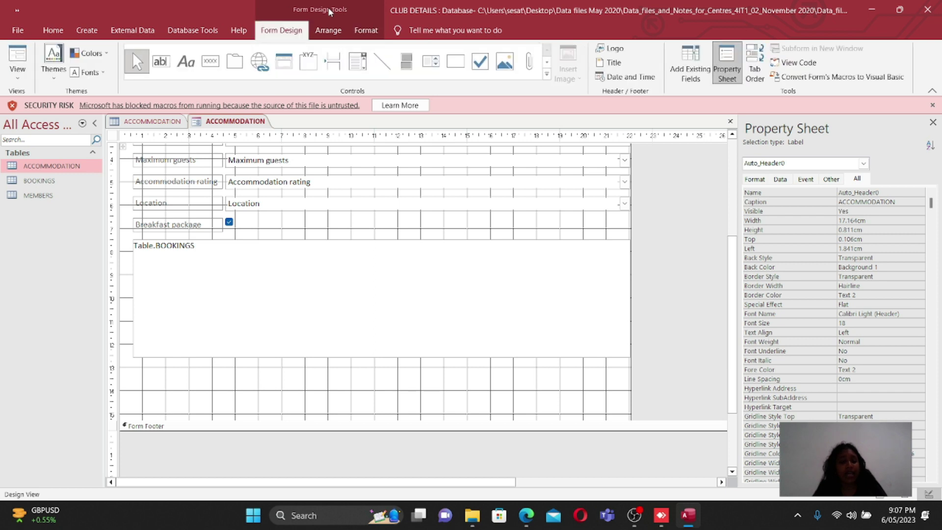
pyautogui.click(210, 61)
pyautogui.click(207, 71)
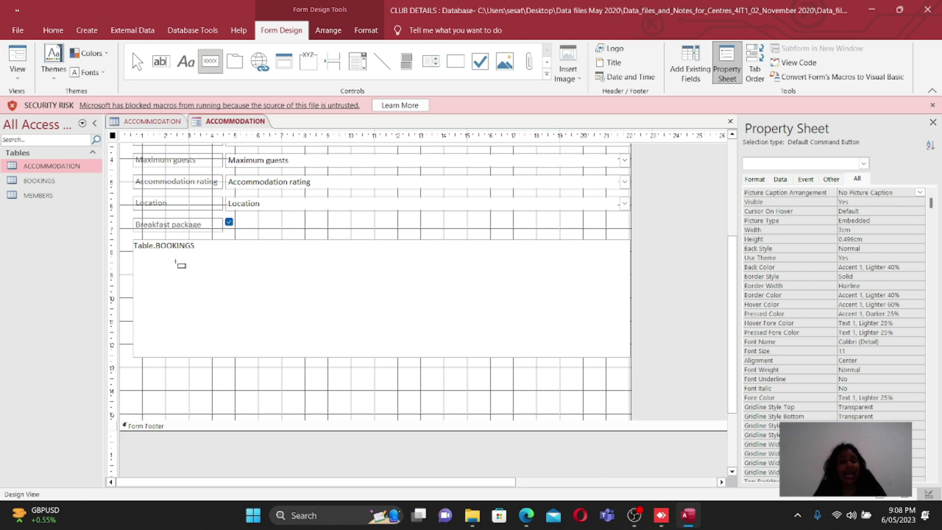
pyautogui.click(218, 380)
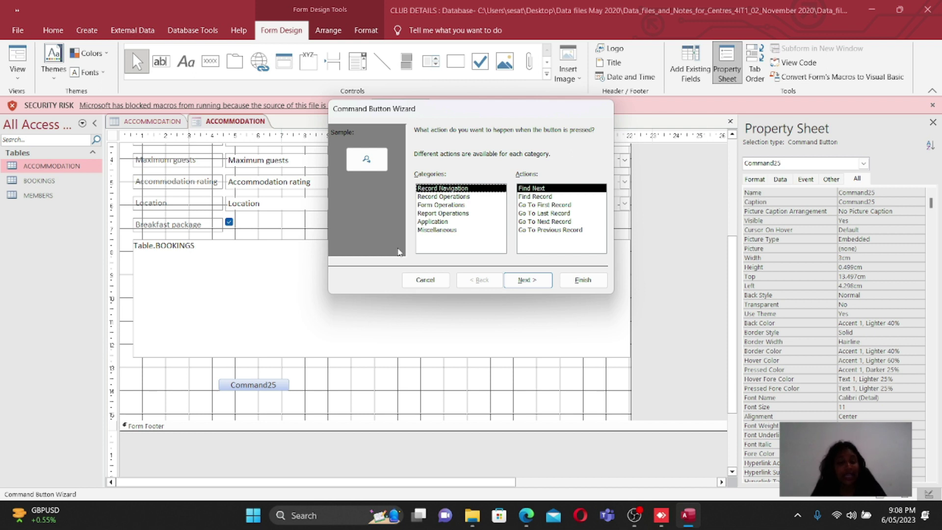
pyautogui.click(428, 197)
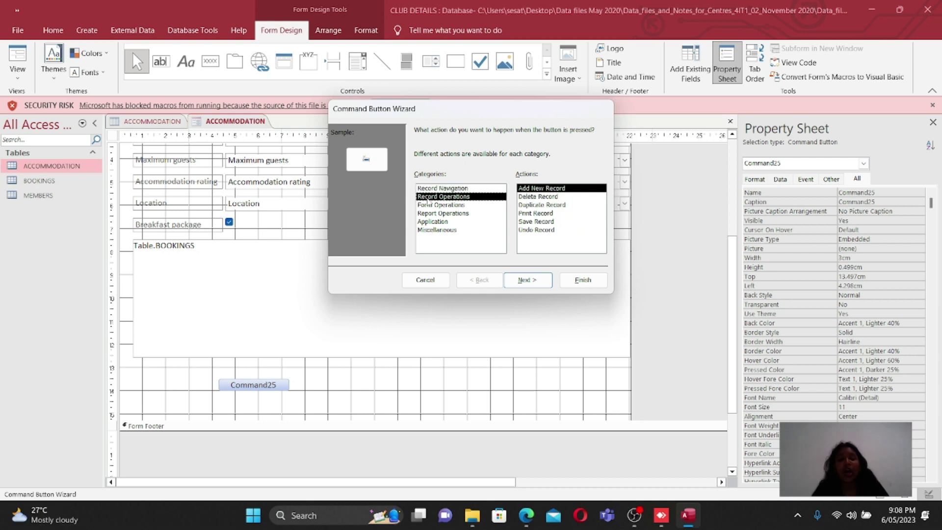
pyautogui.click(517, 279)
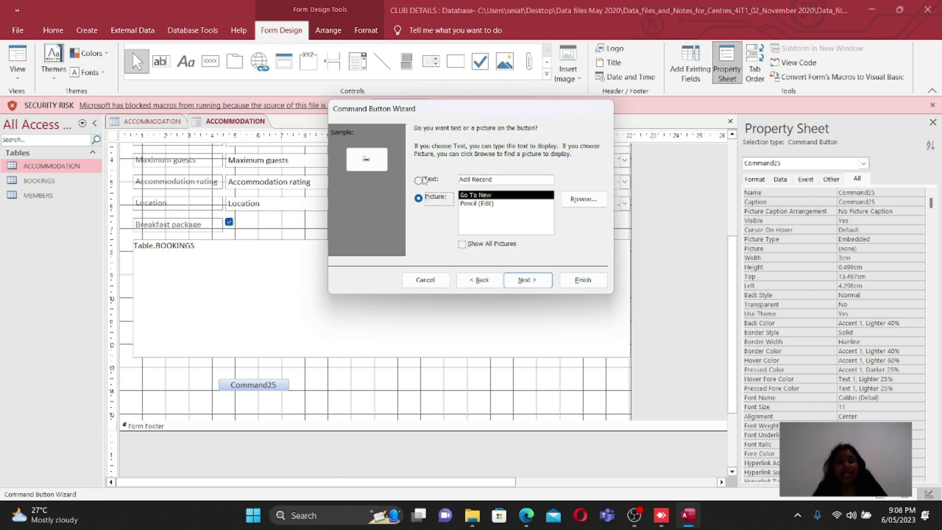
pyautogui.click(420, 181)
pyautogui.click(584, 279)
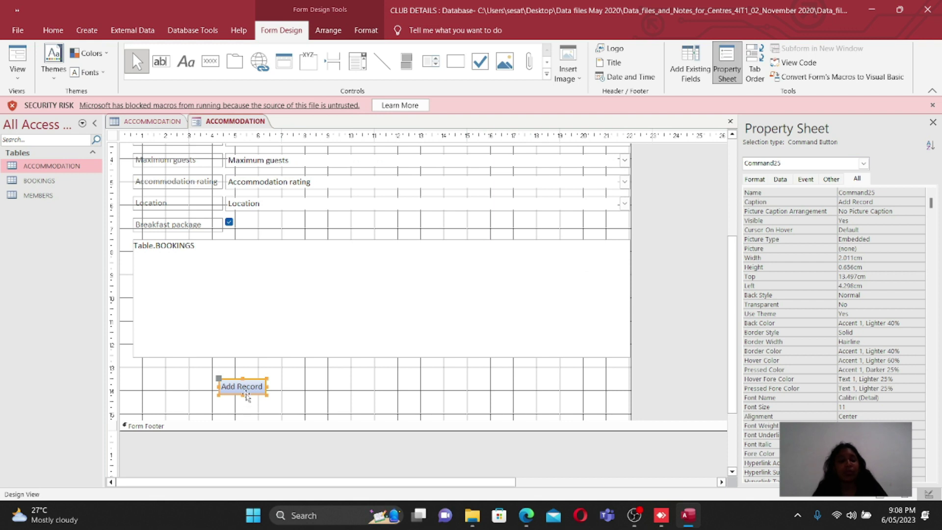
# Add a second command button beside Add Record that saves the record and shows the text Save Record
pyautogui.click(210, 61)
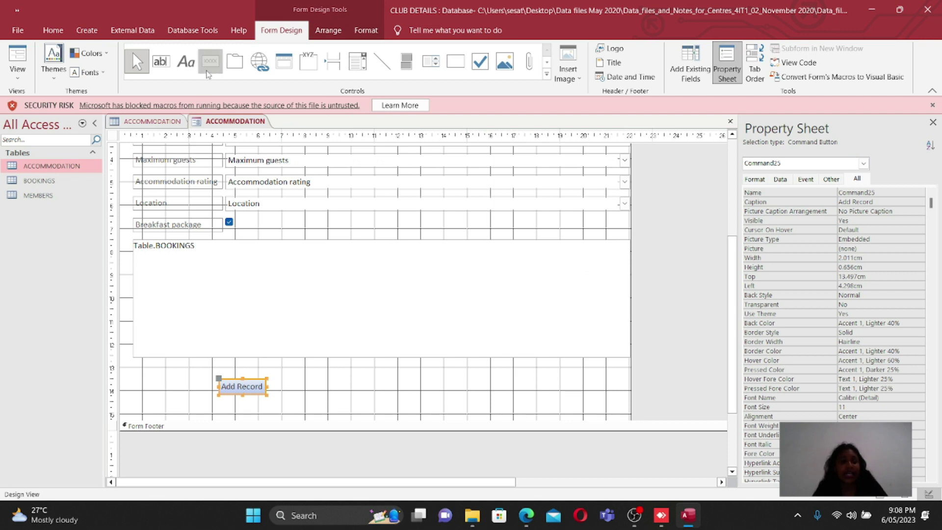
pyautogui.moveTo(303, 384); pyautogui.dragTo(372, 395)
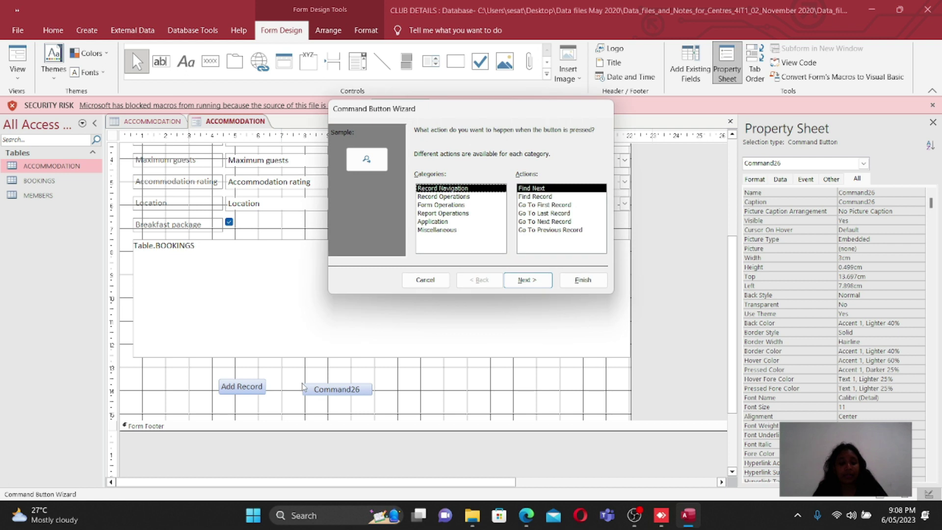
pyautogui.click(426, 197)
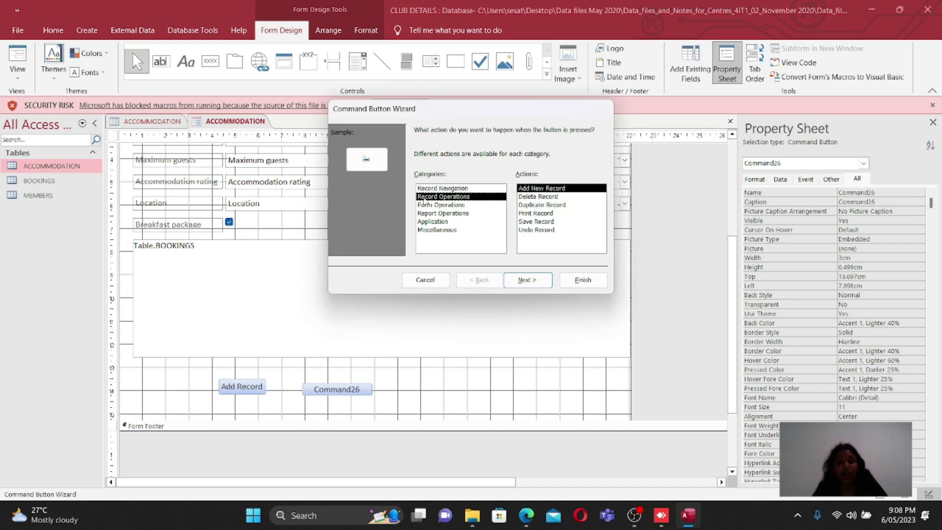
pyautogui.click(539, 222)
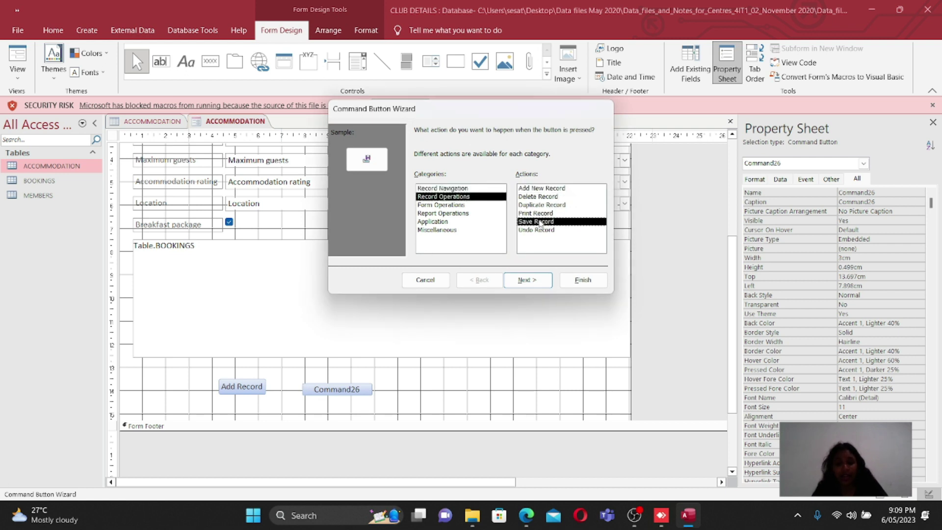
pyautogui.click(525, 280)
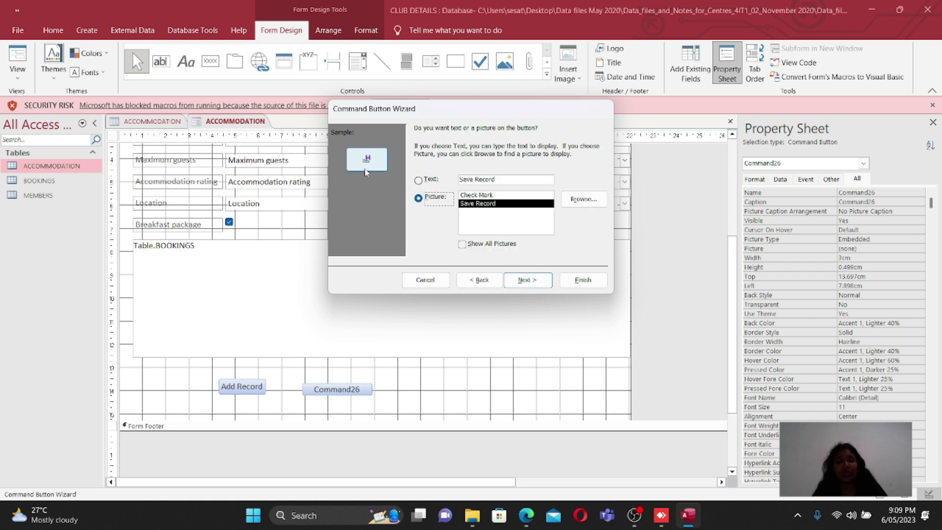
pyautogui.click(419, 181)
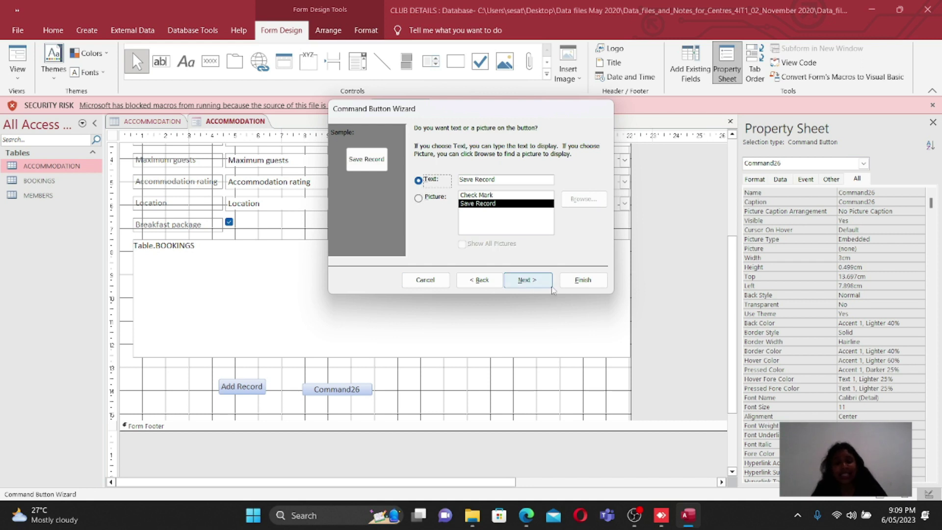
pyautogui.click(573, 284)
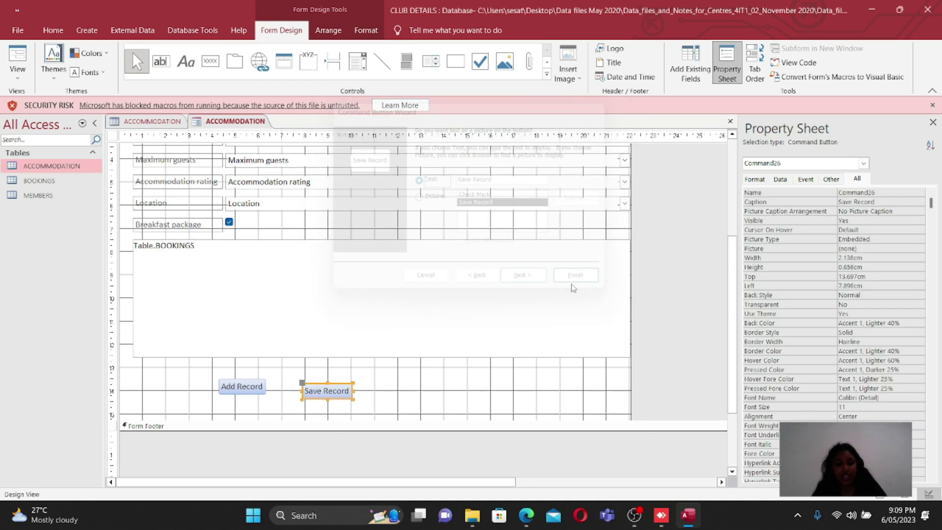
# Move the Save Record button closer to the Add Record button and level with it
pyautogui.click(318, 385)
pyautogui.moveTo(319, 385); pyautogui.dragTo(300, 379)
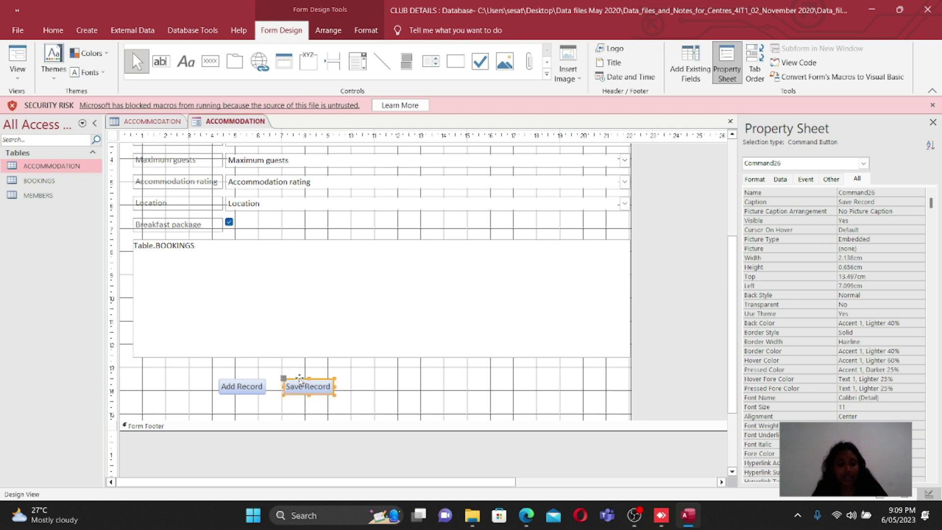
pyautogui.click(356, 391)
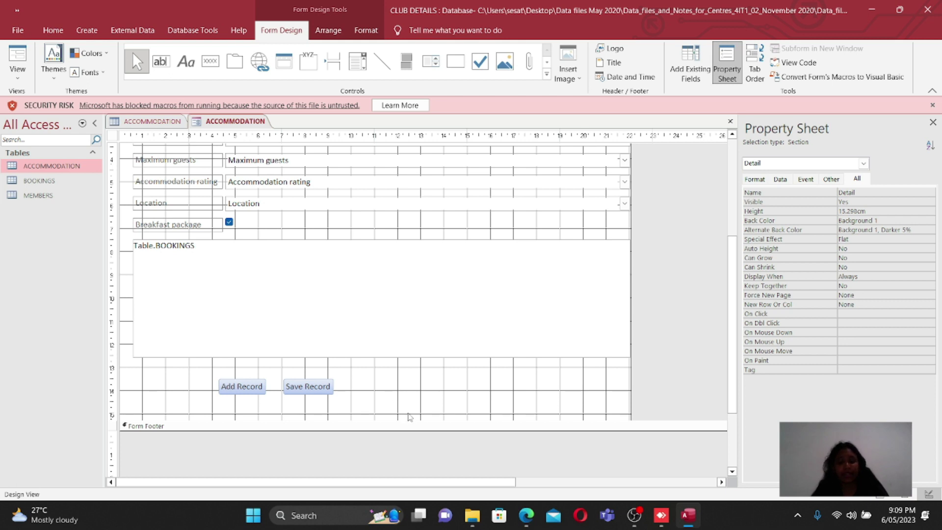
# Switch to the exam paper in Edge and read the Lang Getaways house style requirements in the Scenario section
pyautogui.click(526, 514)
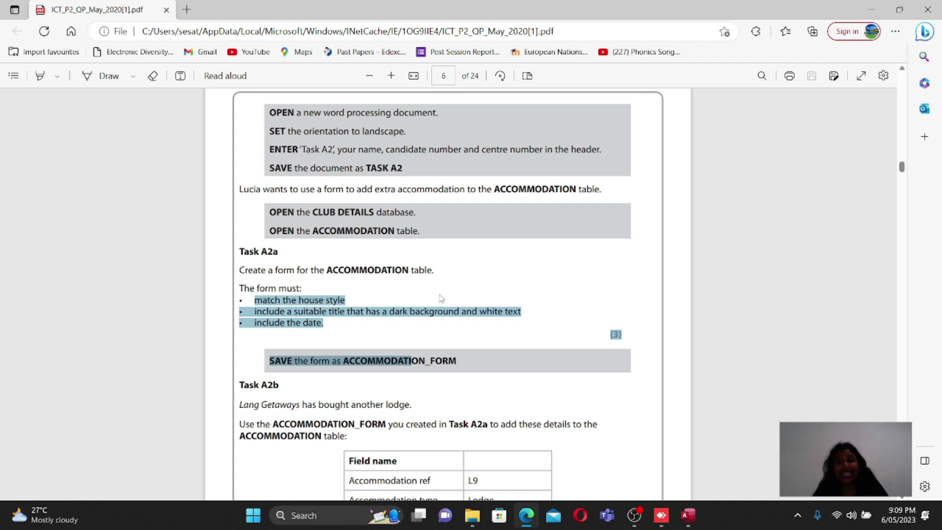
pyautogui.scroll(-1, 440, 298)
pyautogui.scroll(10, 440, 298)
pyautogui.scroll(15, 440, 298)
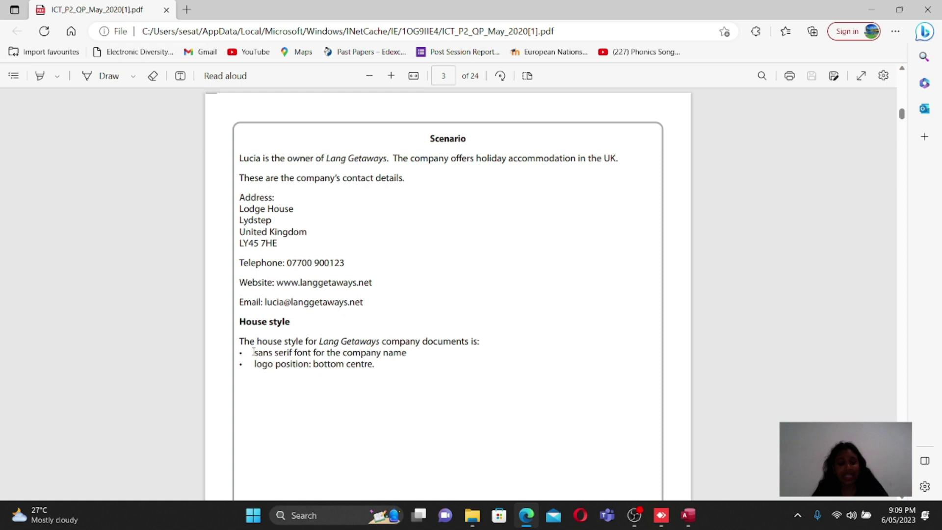
pyautogui.moveTo(253, 352); pyautogui.dragTo(384, 369)
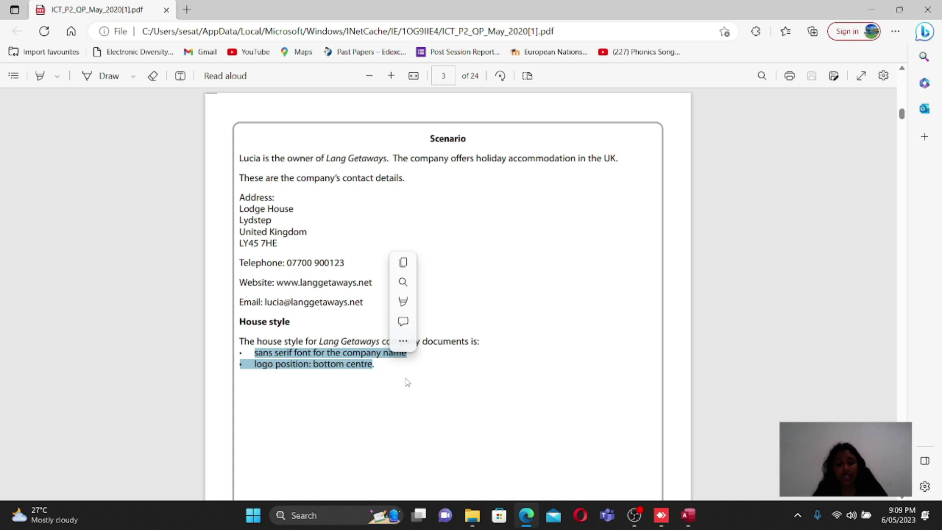
# In Access, create theme fonts with Sans Serif Collection as the heading font, then apply the Custom 1 theme fonts to the form
pyautogui.moveTo(688, 515)
pyautogui.click(671, 463)
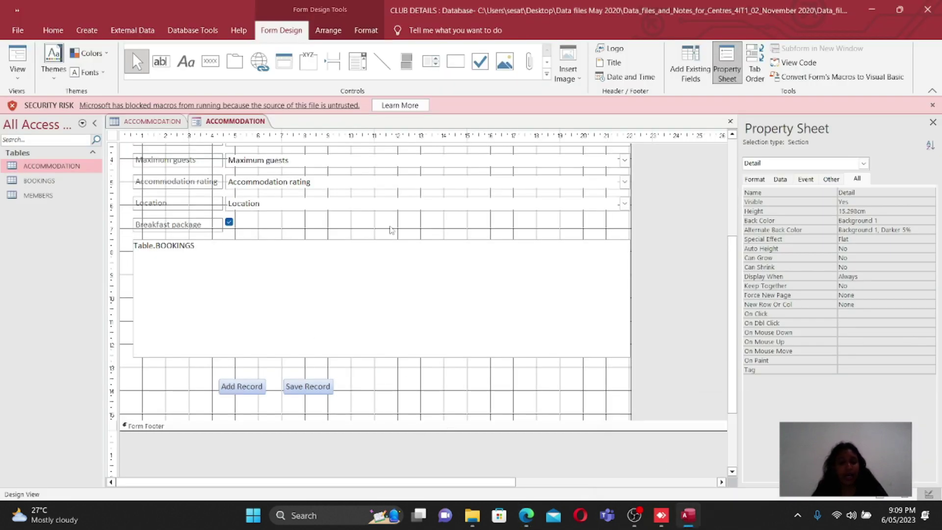
pyautogui.scroll(5, 732, 260)
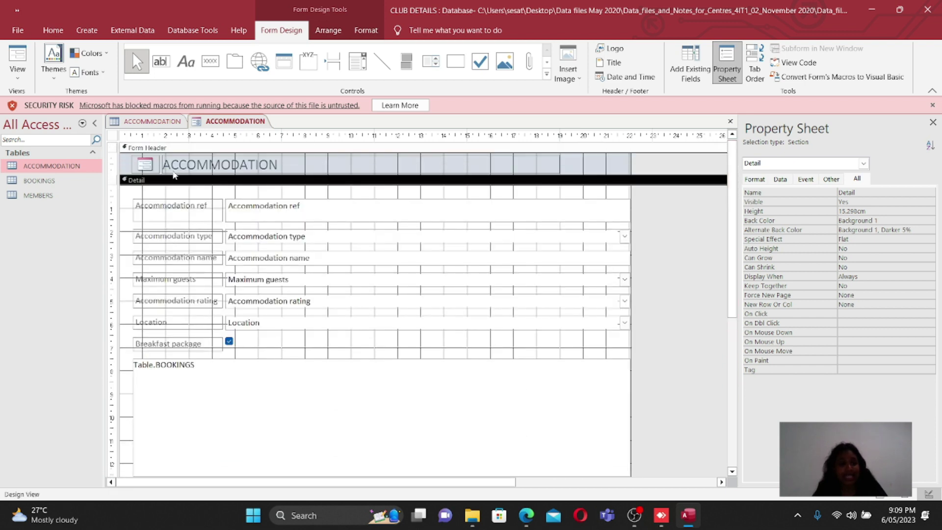
pyautogui.click(101, 76)
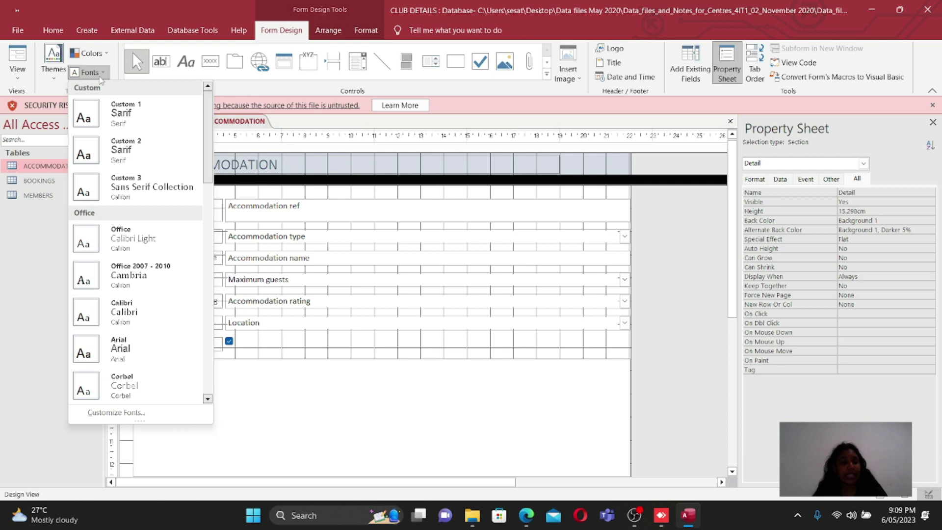
pyautogui.click(112, 412)
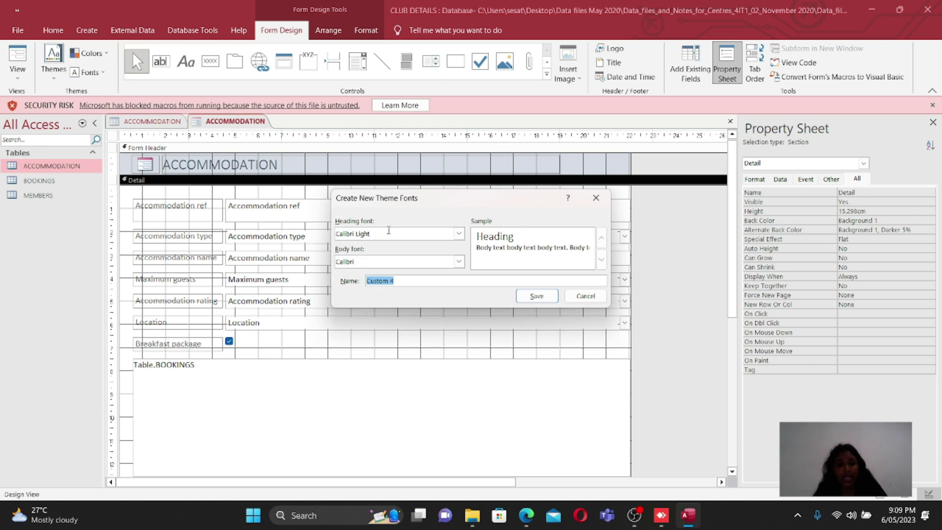
pyautogui.moveTo(335, 233)
pyautogui.mouseDown()
pyautogui.moveTo(358, 233)
pyautogui.moveTo(336, 234)
pyautogui.mouseUp()
pyautogui.press('BackSpace')
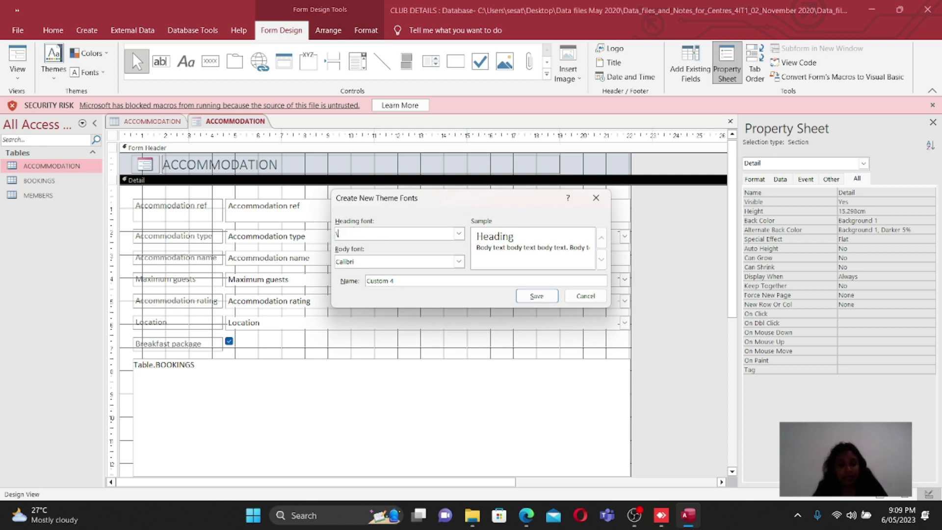
pyautogui.write('Sans Serif Collection')
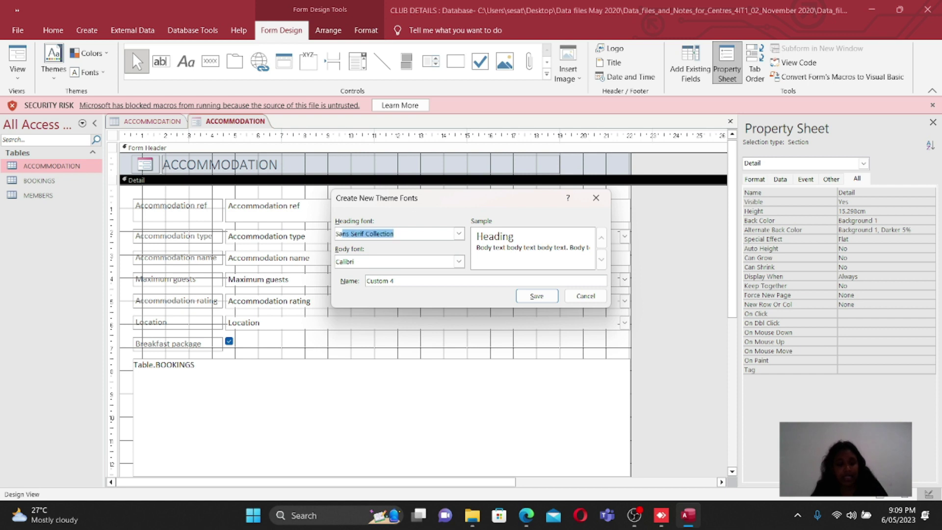
pyautogui.click(537, 296)
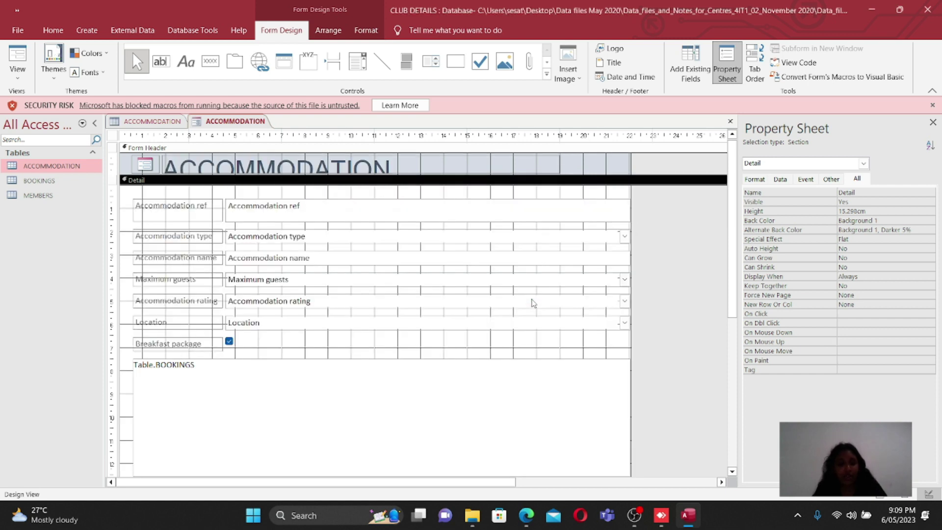
pyautogui.click(91, 74)
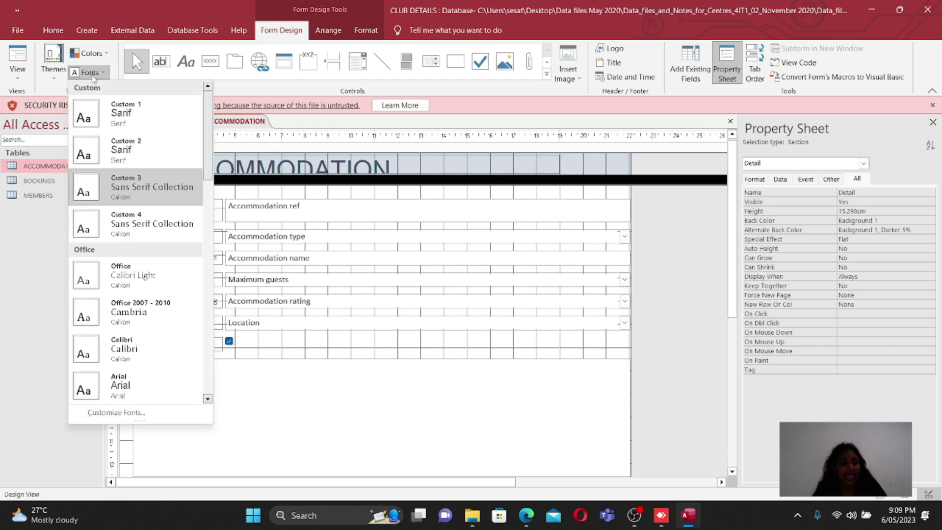
pyautogui.click(102, 119)
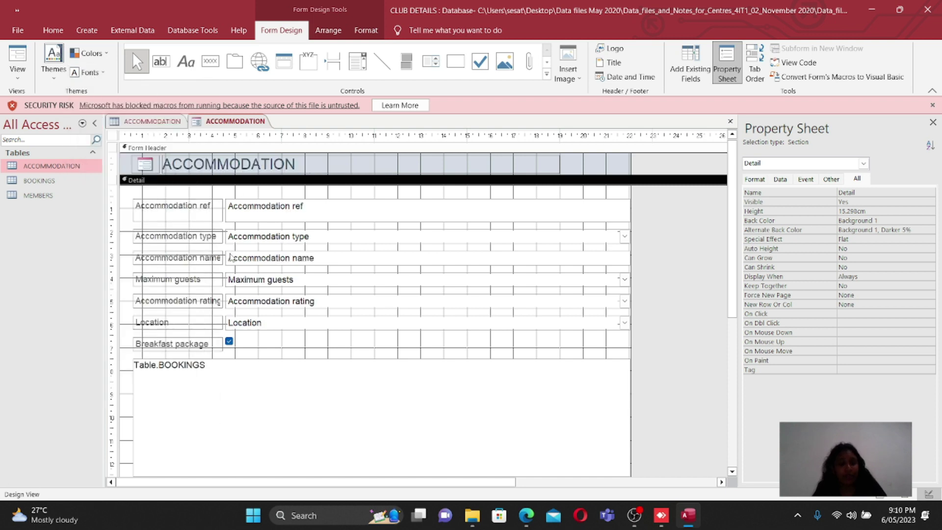
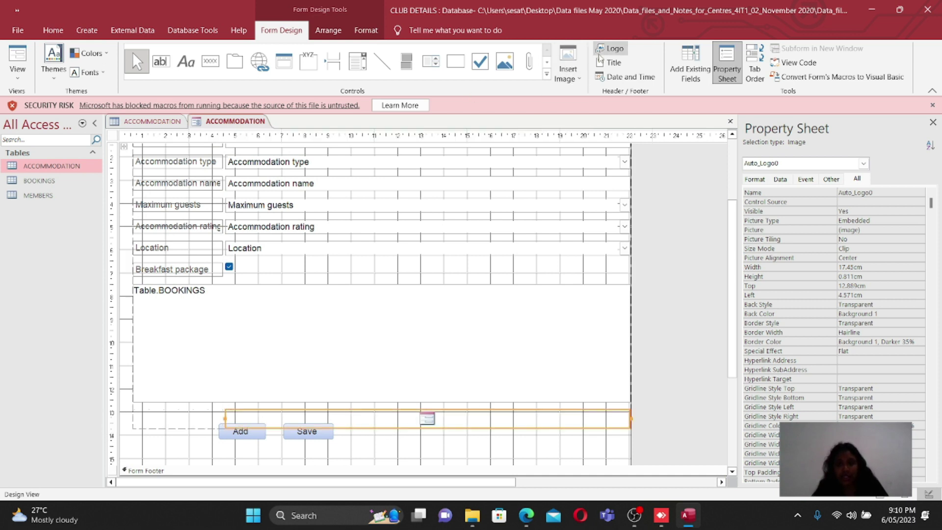
# Insert the CARAVAN picture from the exam data files' IMAGES folder as the form's logo
pyautogui.click(611, 53)
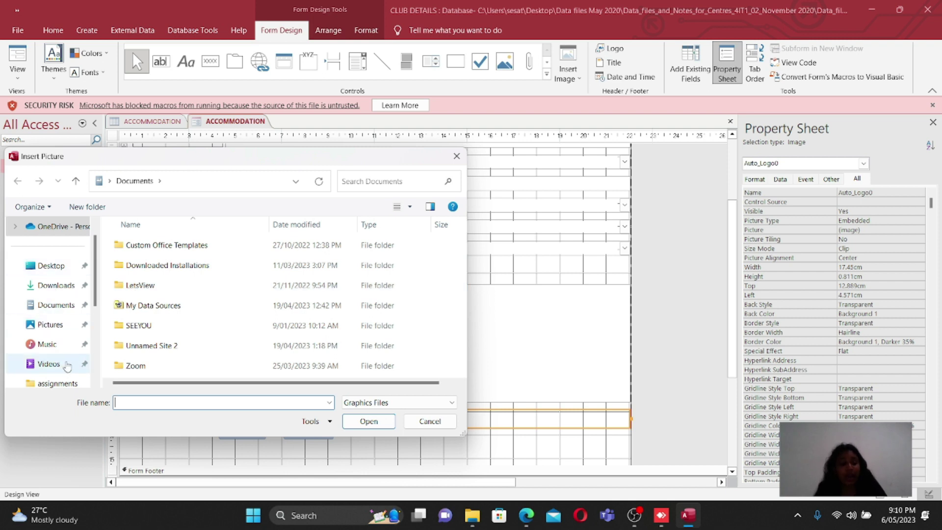
pyautogui.click(47, 265)
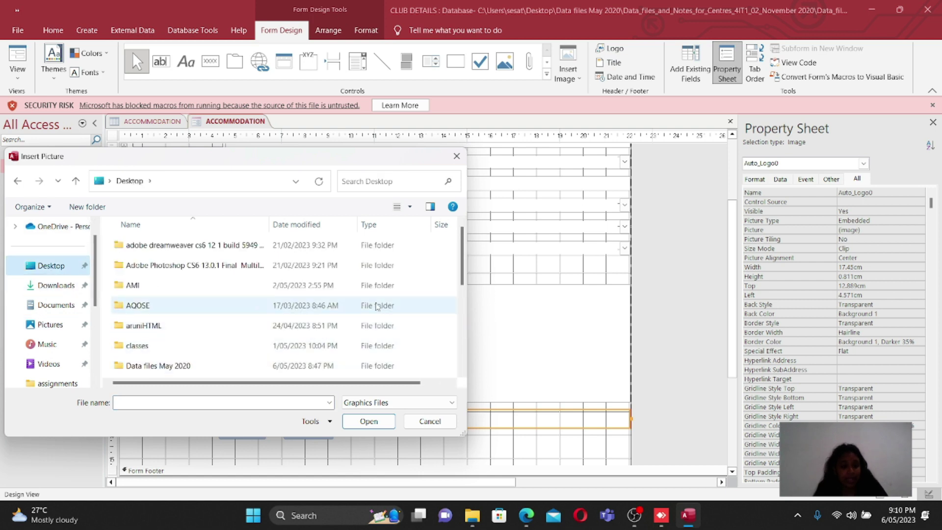
pyautogui.click(201, 373)
pyautogui.doubleClick(200, 371)
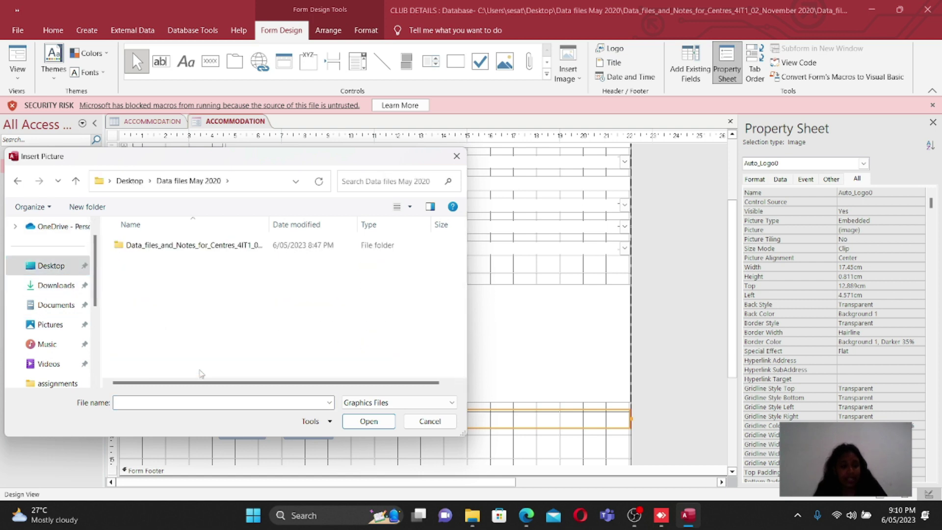
pyautogui.doubleClick(170, 244)
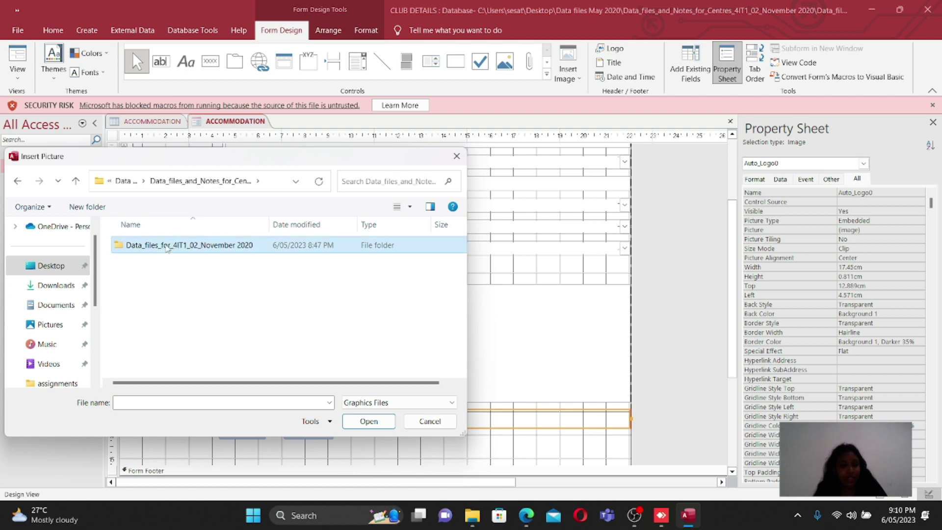
pyautogui.doubleClick(167, 247)
pyautogui.doubleClick(163, 246)
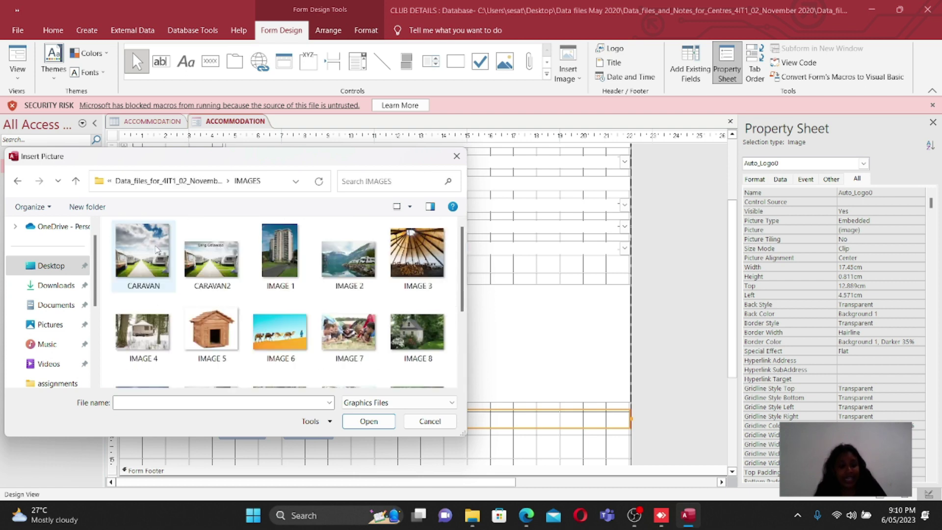
pyautogui.click(157, 250)
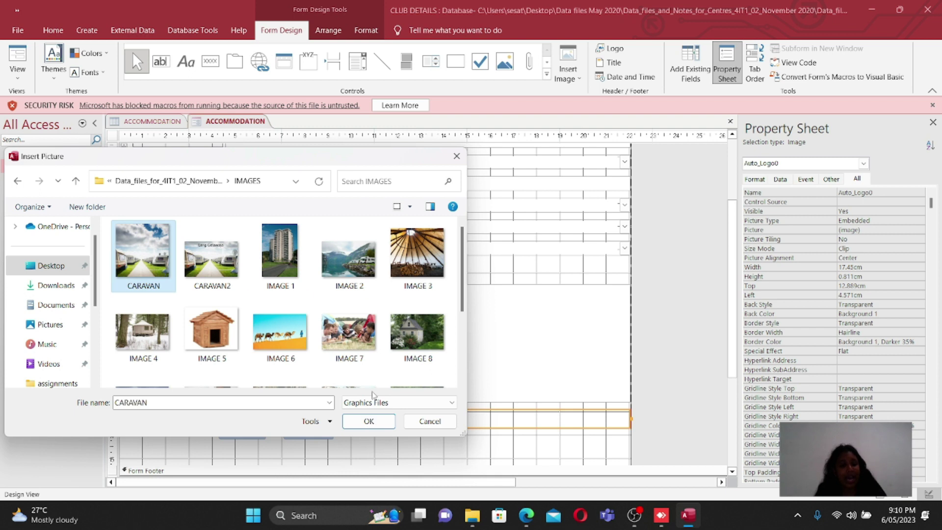
pyautogui.click(368, 420)
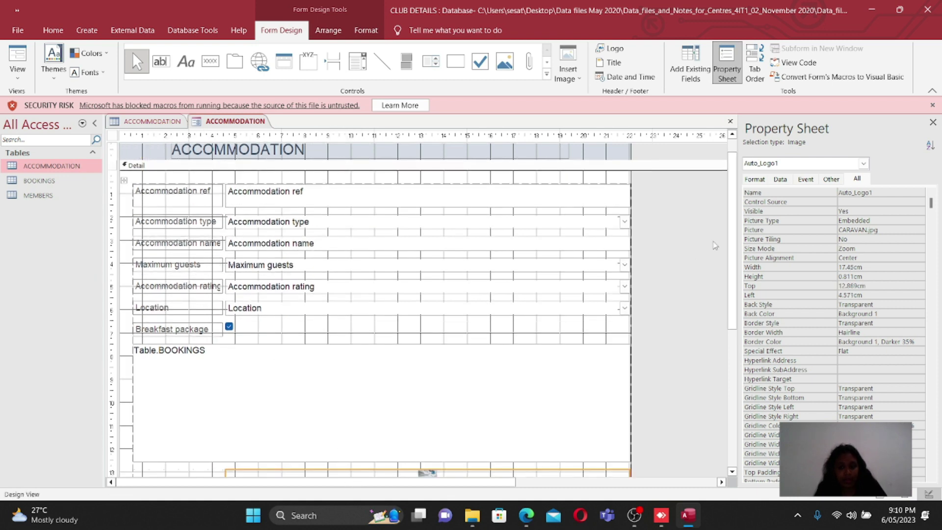
# Remove the default form icon below the CARAVAN picture and move the picture to just beneath the Add and Save buttons
pyautogui.moveTo(736, 231); pyautogui.dragTo(735, 324)
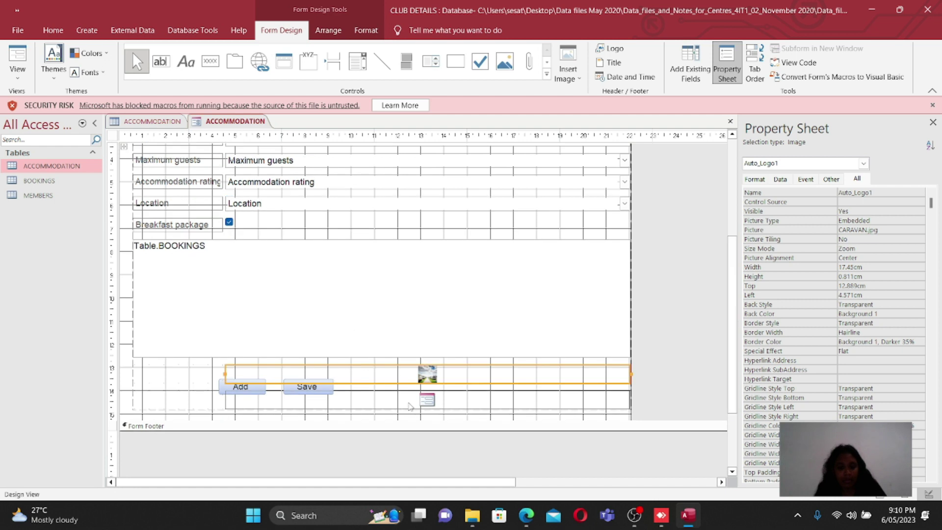
pyautogui.moveTo(416, 406); pyautogui.dragTo(421, 399)
pyautogui.click(423, 383)
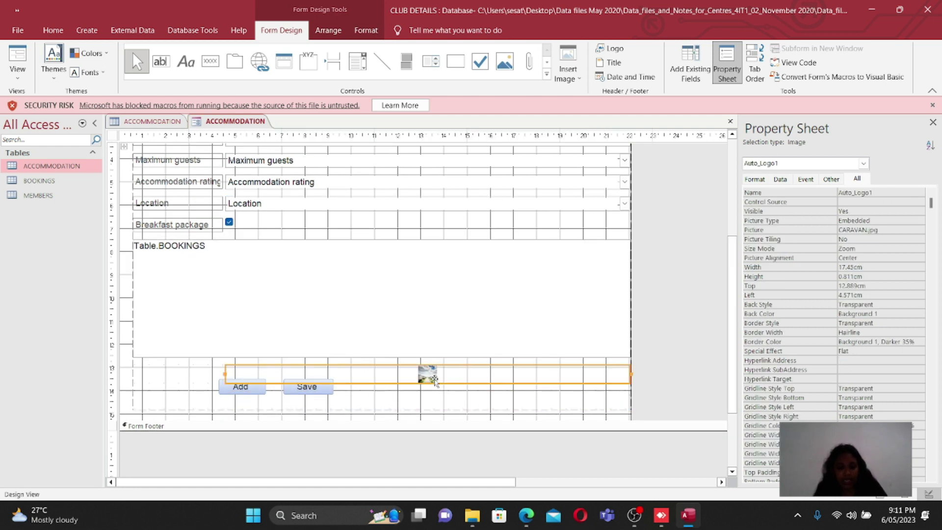
pyautogui.moveTo(438, 385); pyautogui.dragTo(409, 479)
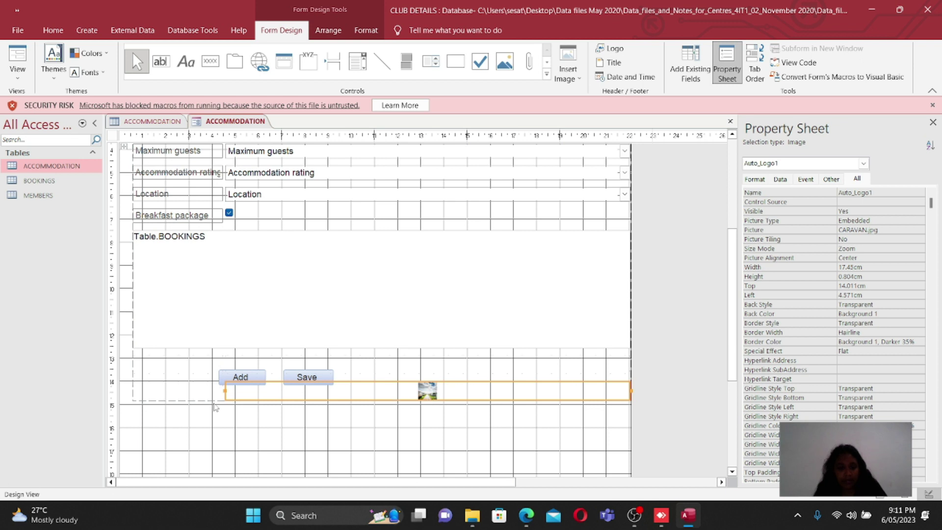
# Enlarge the logo together with its adjoining empty layout cell to about 2.4 cm high
pyautogui.keyDown('shift'); pyautogui.click(224, 391); pyautogui.keyUp('shift')
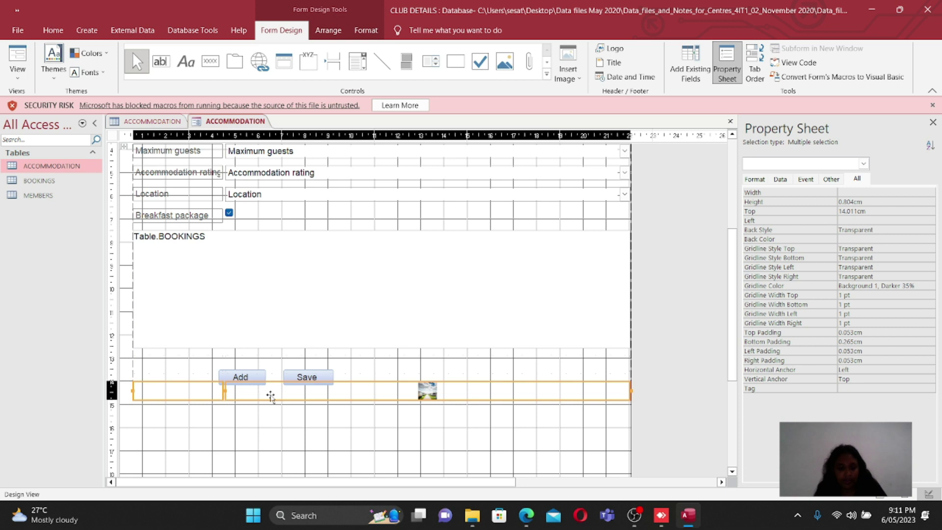
pyautogui.moveTo(425, 400); pyautogui.dragTo(422, 436)
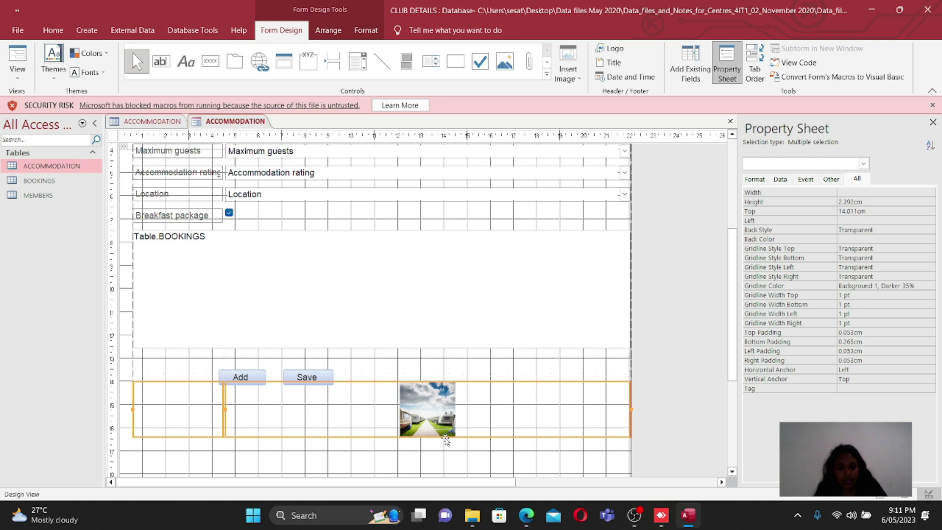
pyautogui.moveTo(412, 406); pyautogui.dragTo(195, 411)
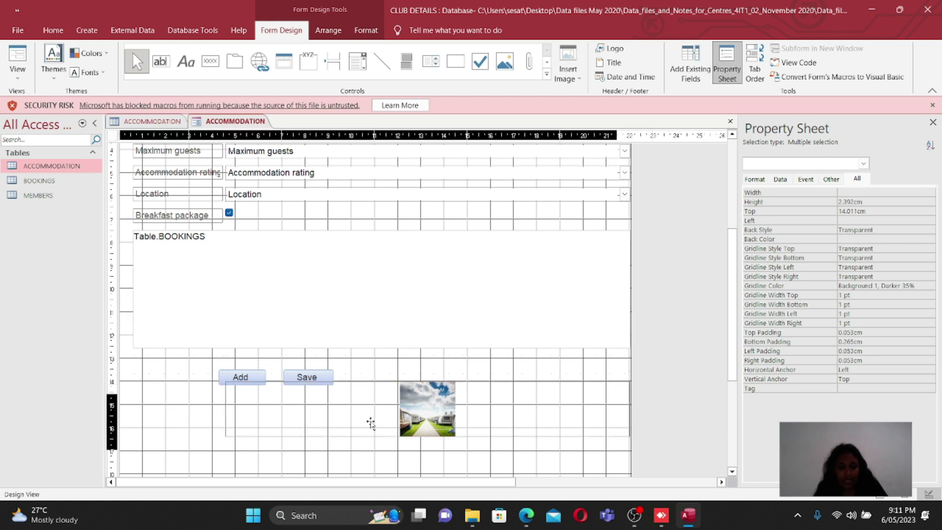
pyautogui.press('Delete')
pyautogui.hotkey('ctrl', 'z')
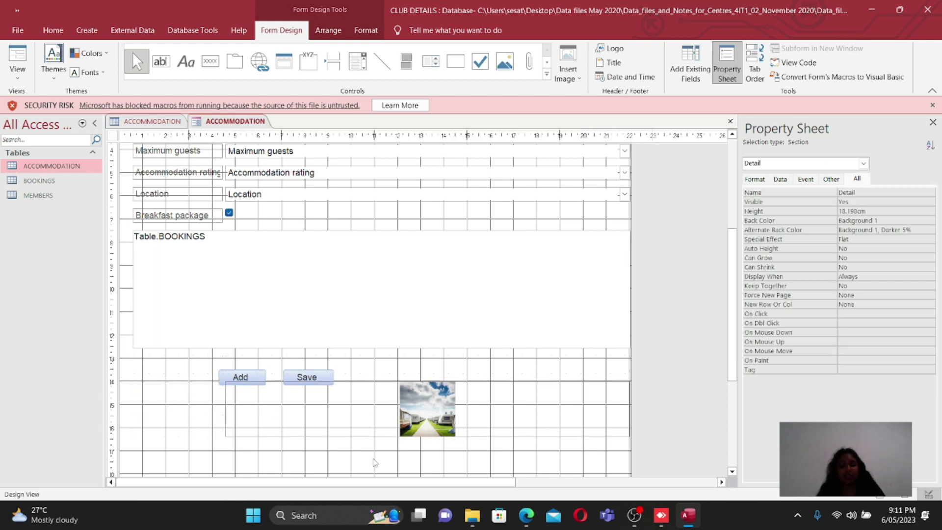
# Preview the form in Form View and check the layout down to the logo
pyautogui.click(18, 73)
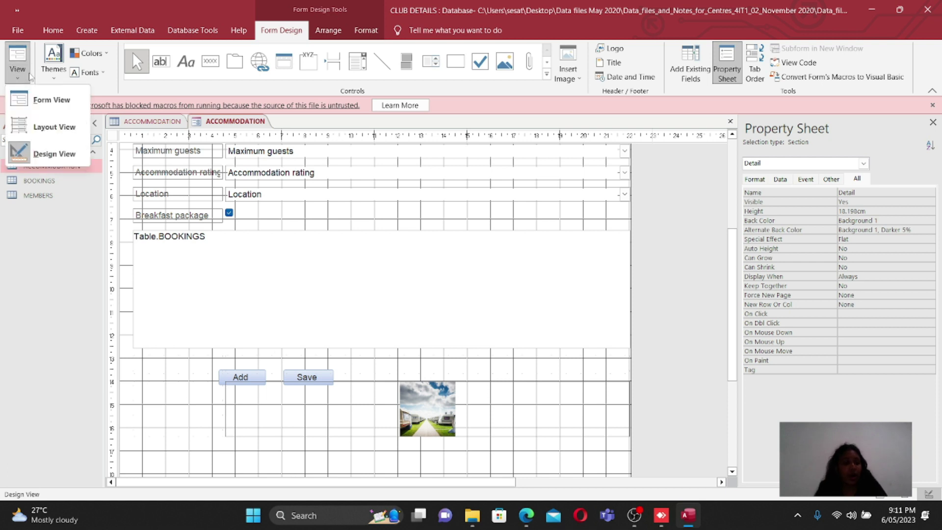
pyautogui.click(38, 108)
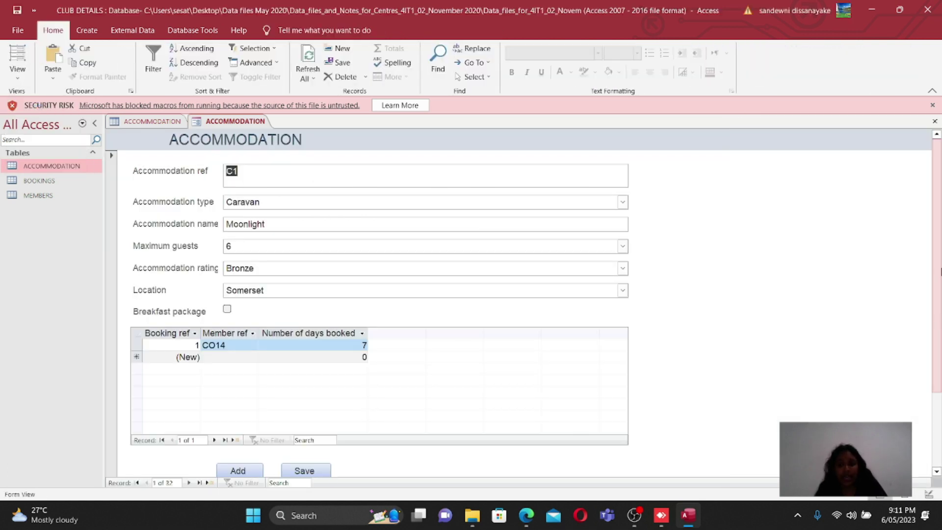
pyautogui.scroll(-2, 941, 322)
pyautogui.scroll(-1, 941, 322)
pyautogui.scroll(3, 938, 295)
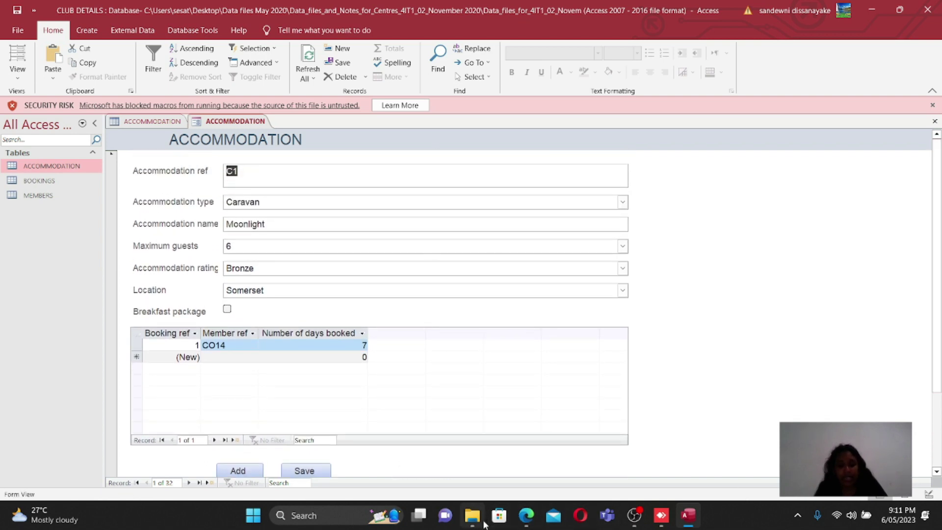
# Switch to the exam paper in Edge and read the Task A2a requirement for the form's title
pyautogui.moveTo(524, 515)
pyautogui.click(521, 483)
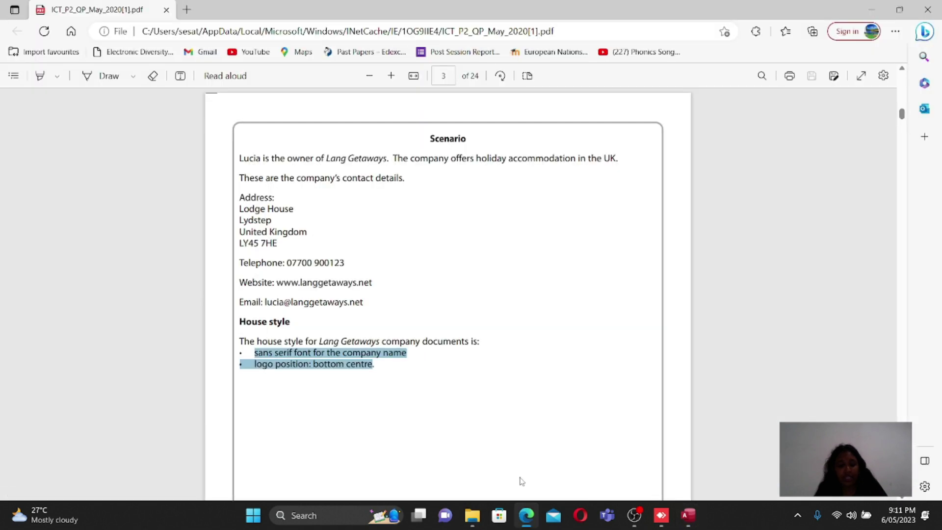
pyautogui.scroll(-10, 522, 481)
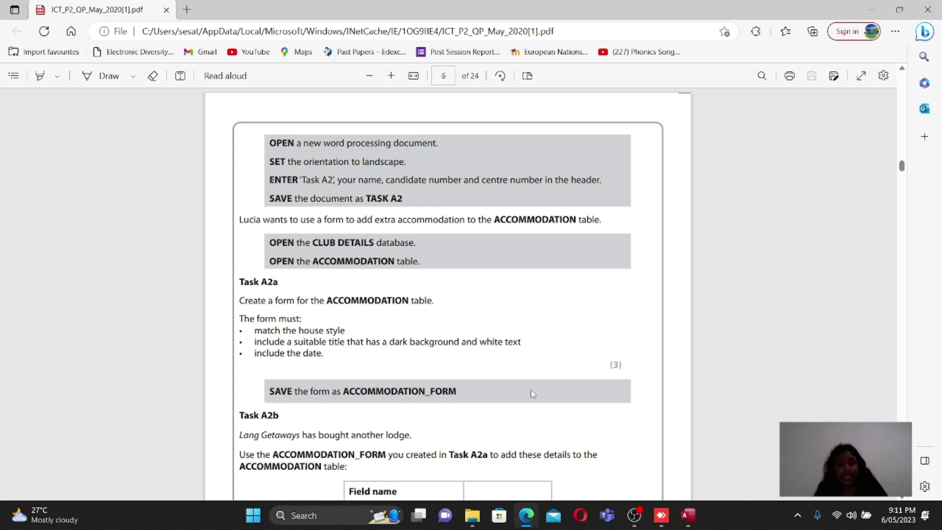
pyautogui.moveTo(253, 342); pyautogui.dragTo(521, 342)
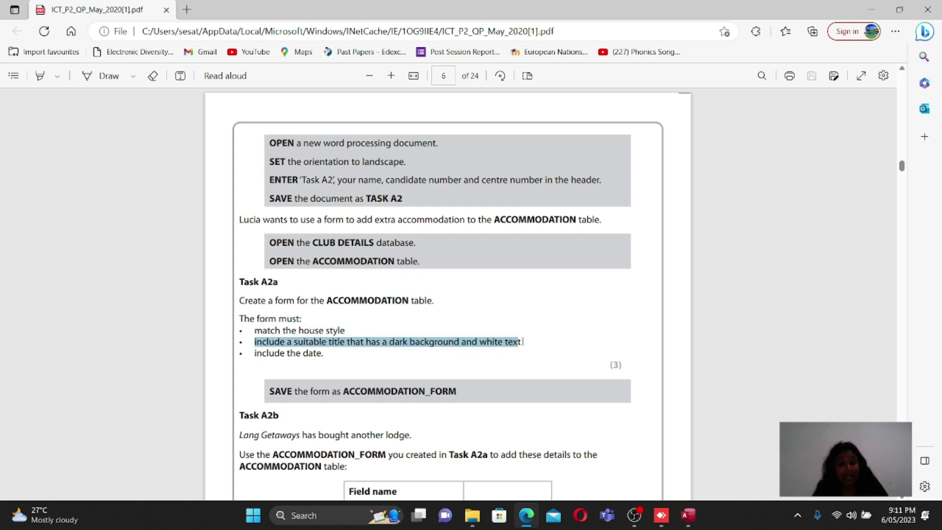
# In Access, return the form to Design View and set the ACCOMMODATION title's background colour to black (Text 1)
pyautogui.click(689, 514)
pyautogui.click(11, 78)
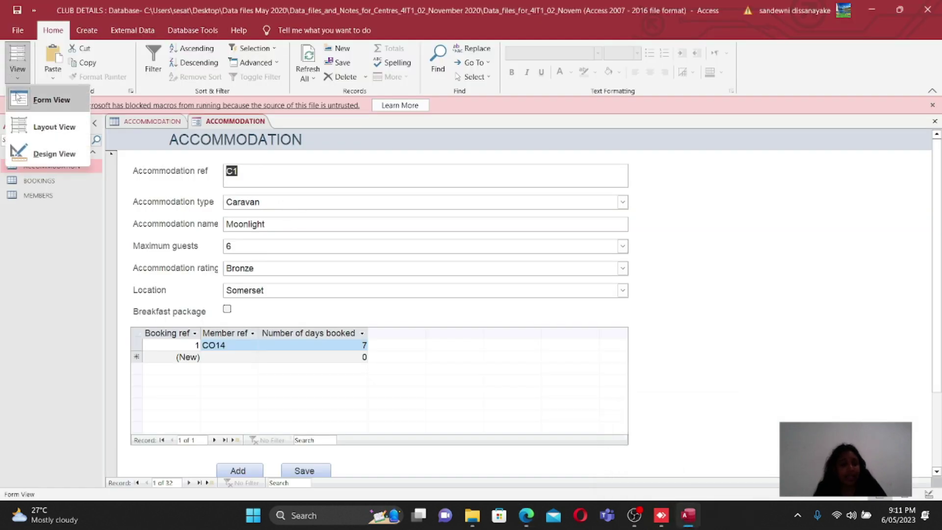
pyautogui.click(38, 156)
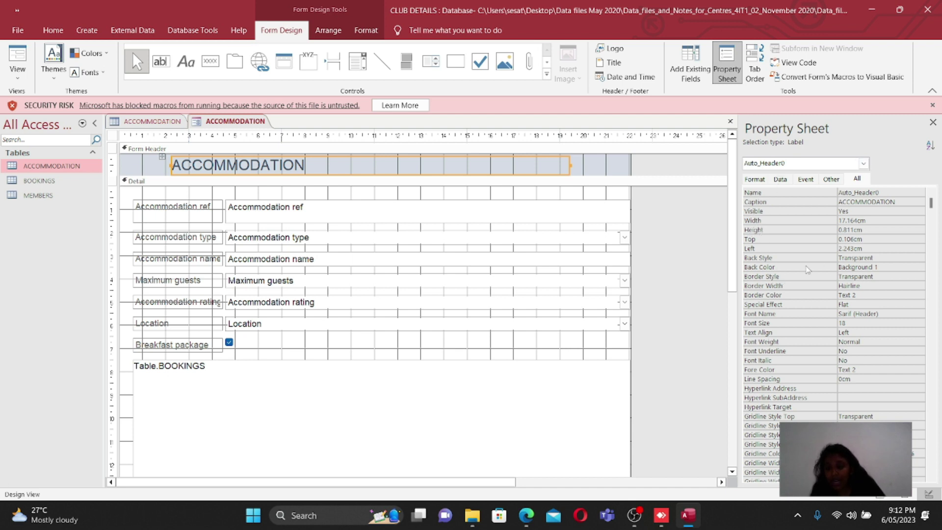
pyautogui.click(874, 267)
pyautogui.click(919, 267)
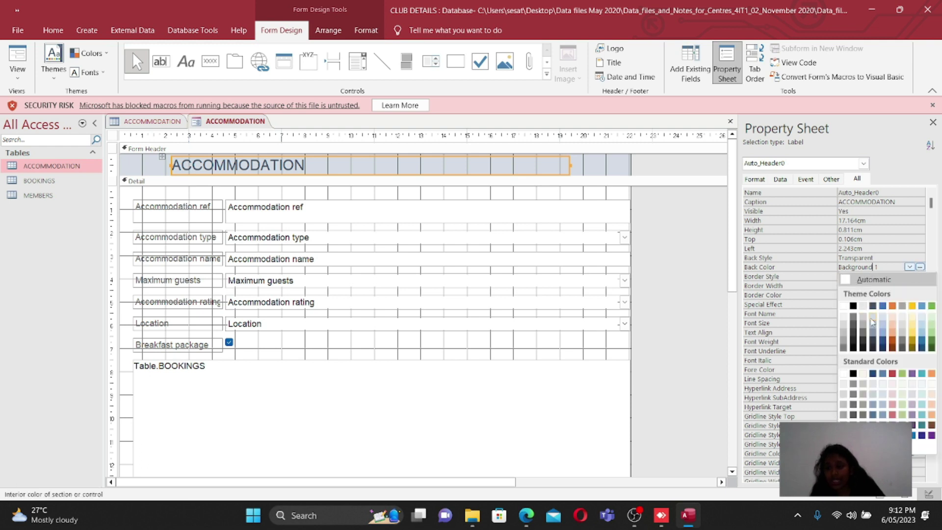
pyautogui.click(853, 306)
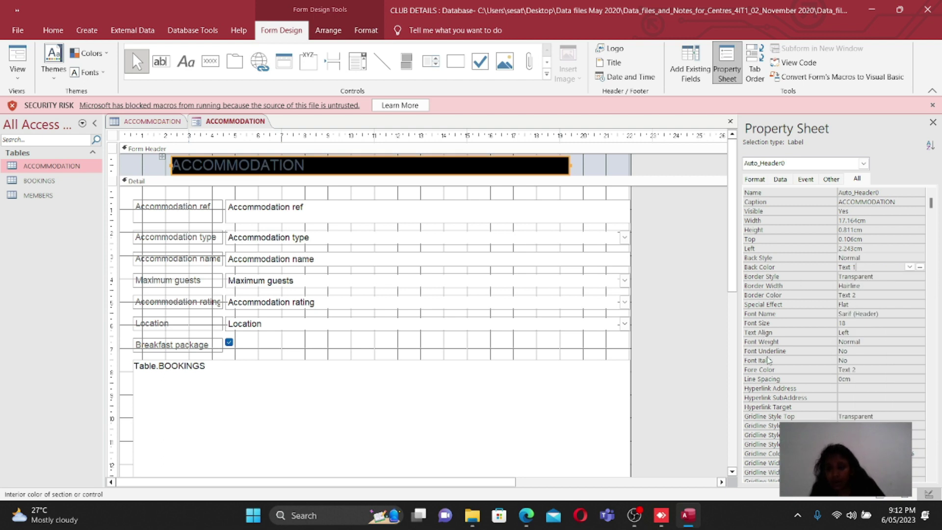
# Set the ACCOMMODATION title's text colour to white
pyautogui.click(789, 372)
pyautogui.click(921, 370)
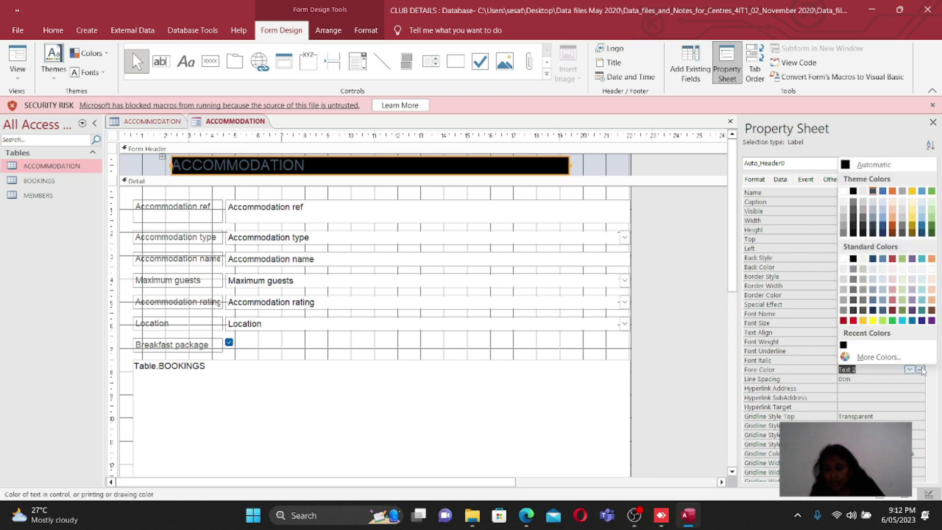
pyautogui.click(844, 259)
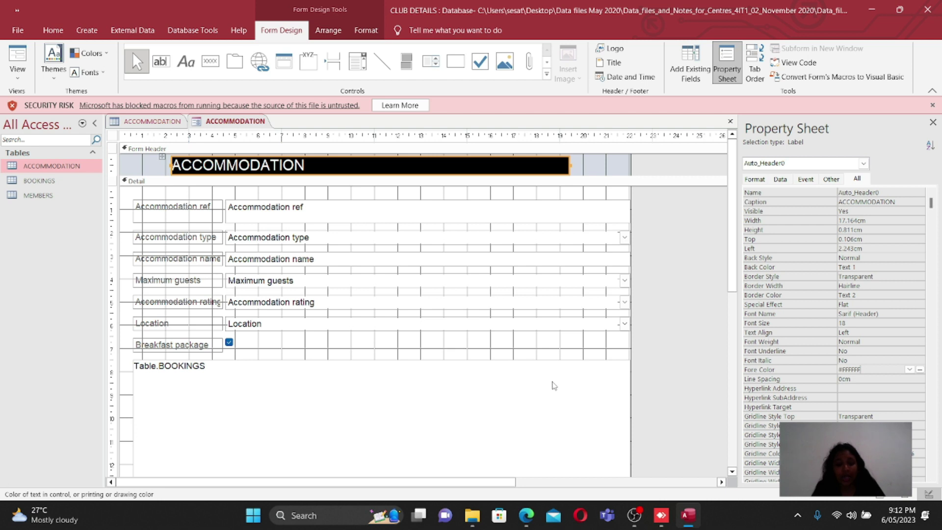
# Insert the long-format date and the time into the form header, check the form in Form View, and return to Design View
pyautogui.click(623, 79)
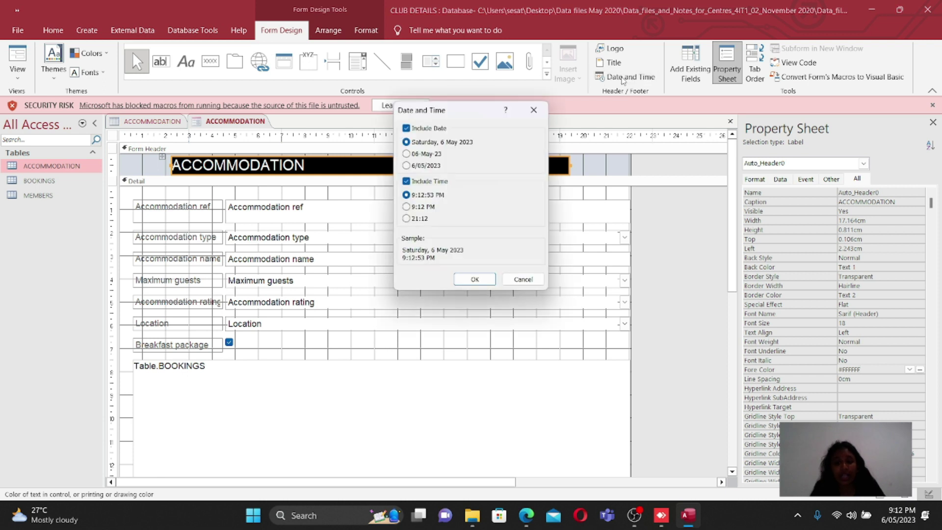
pyautogui.click(475, 279)
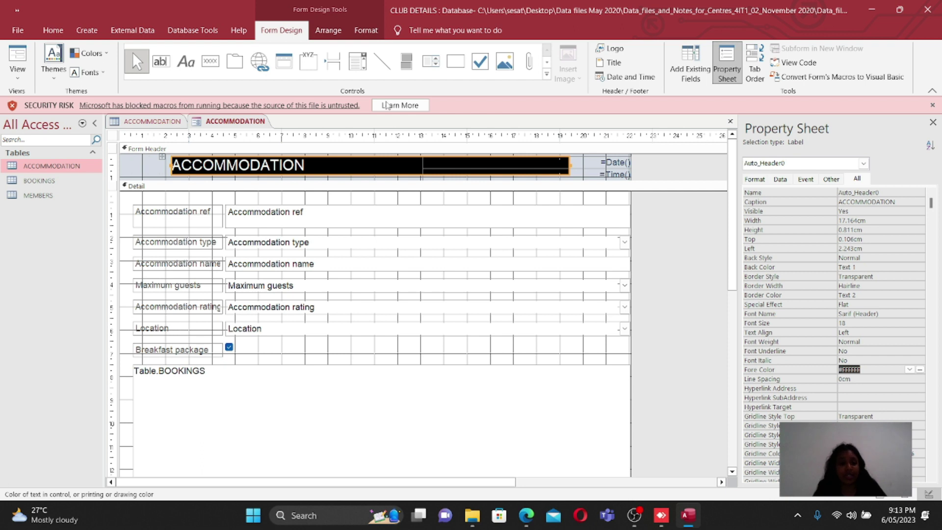
pyautogui.click(17, 71)
pyautogui.click(17, 101)
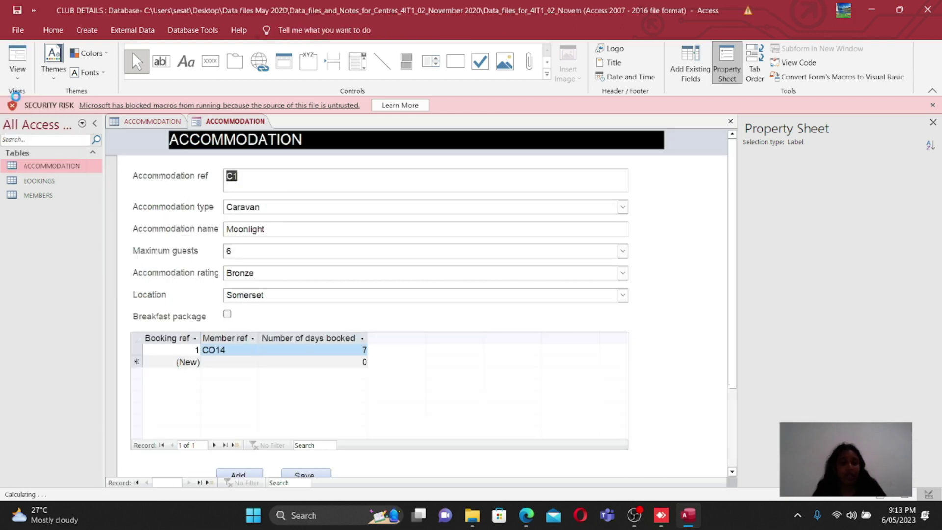
pyautogui.scroll(-3, 491, 294)
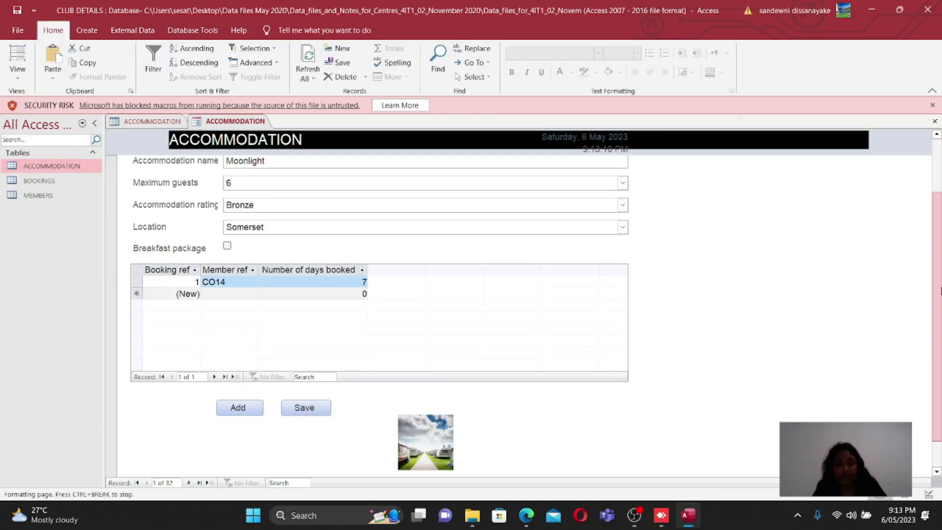
pyautogui.scroll(3, 491, 294)
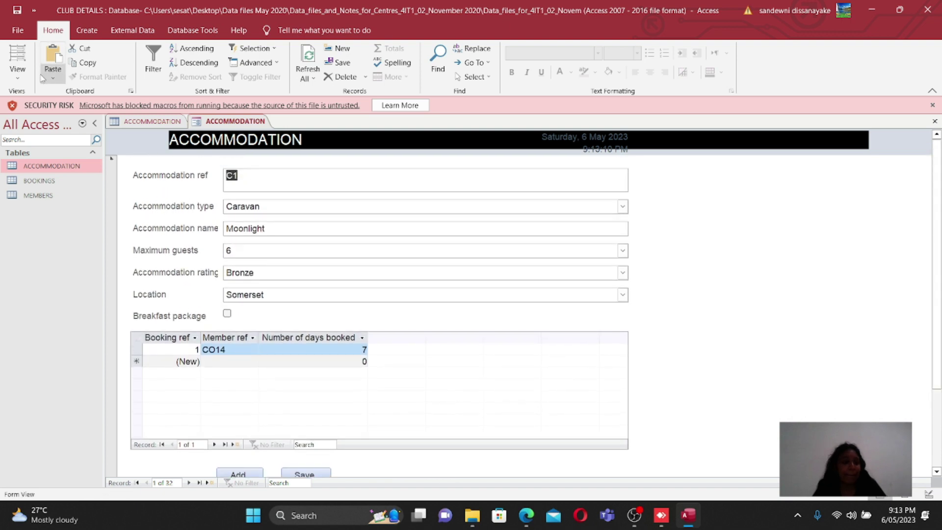
pyautogui.click(17, 73)
pyautogui.click(29, 148)
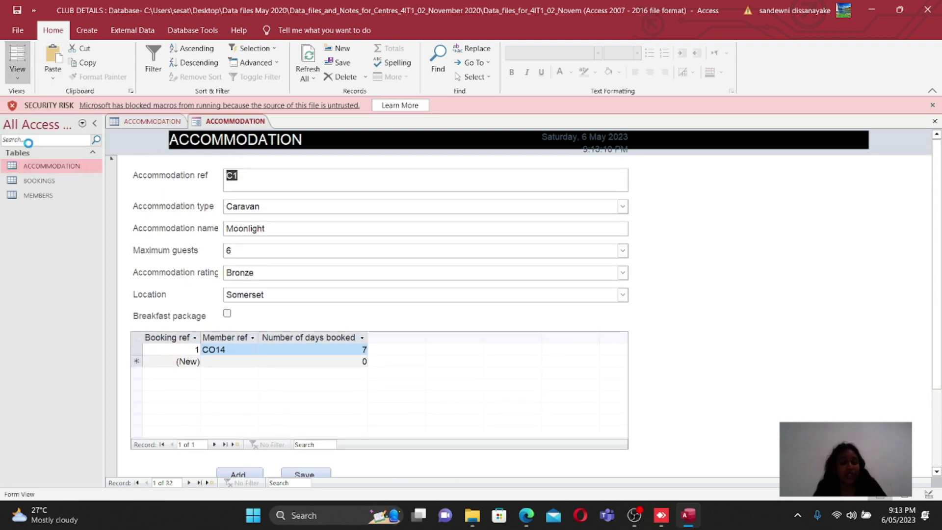
# Switch to the exam paper in Edge and read the name required for saving the Task A2a form
pyautogui.moveTo(533, 514)
pyautogui.click(525, 462)
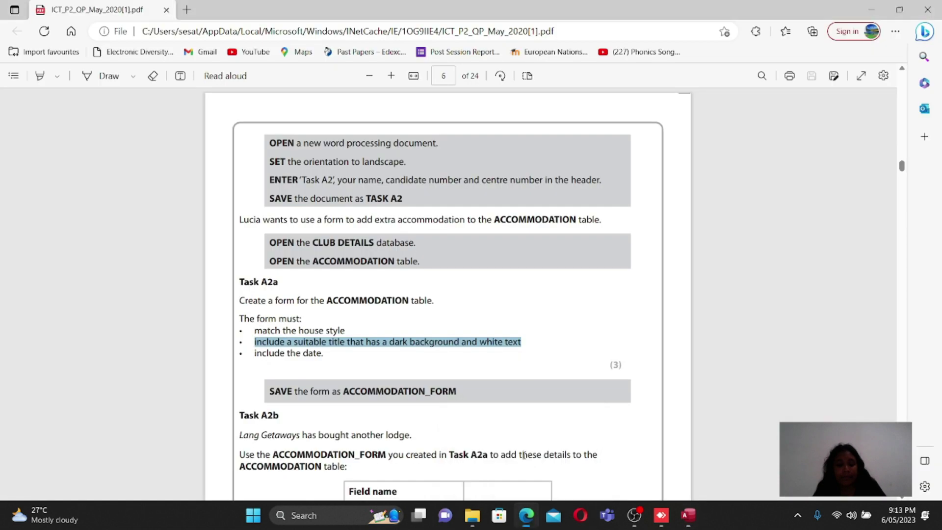
pyautogui.click(262, 377)
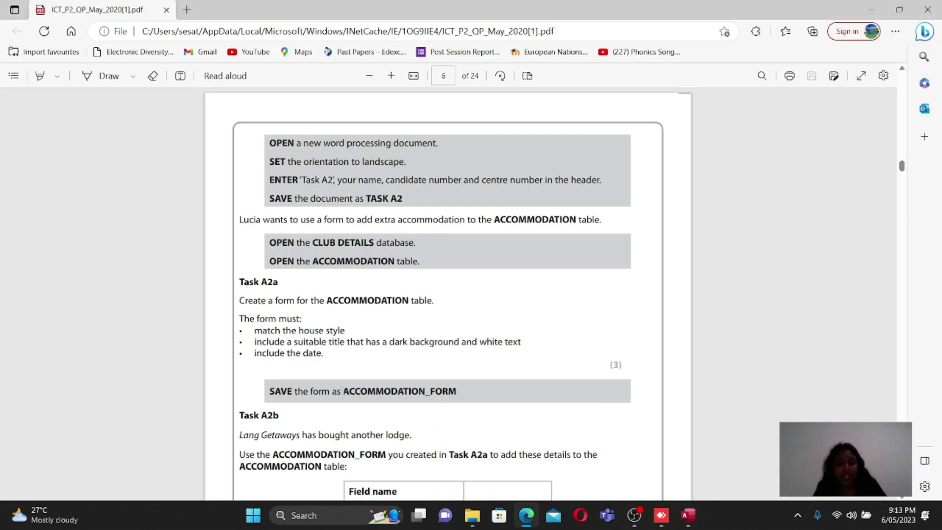
pyautogui.moveTo(343, 391); pyautogui.dragTo(458, 393)
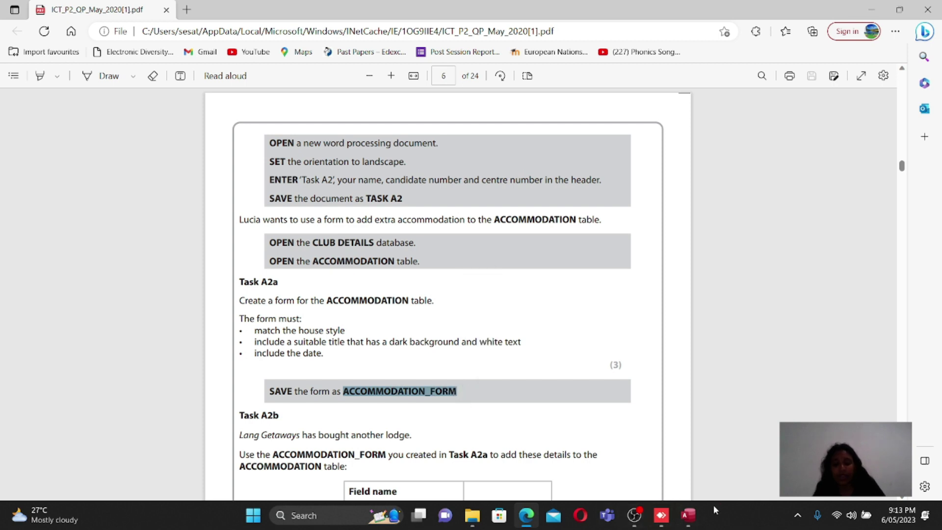
# In Access, save the form as ACCOMMODATION_FORM and select it among the database's forms
pyautogui.click(688, 514)
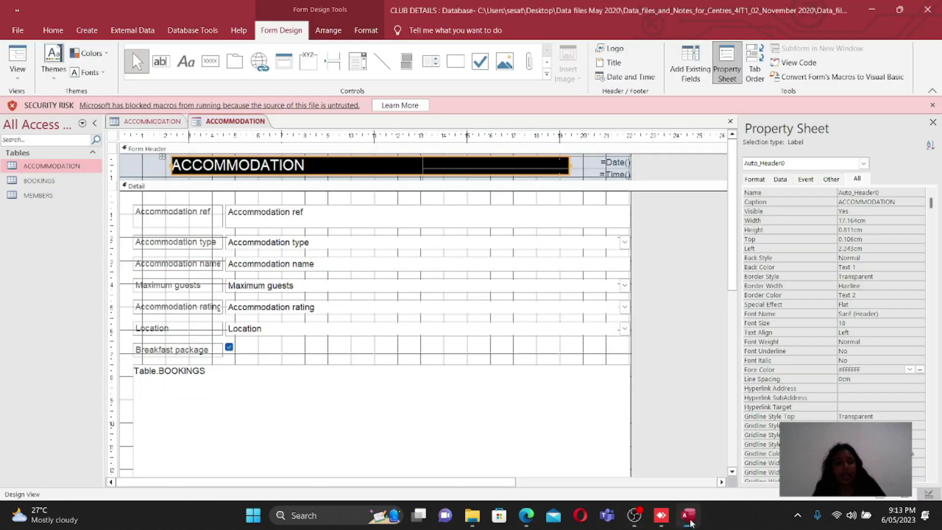
pyautogui.rightClick(215, 126)
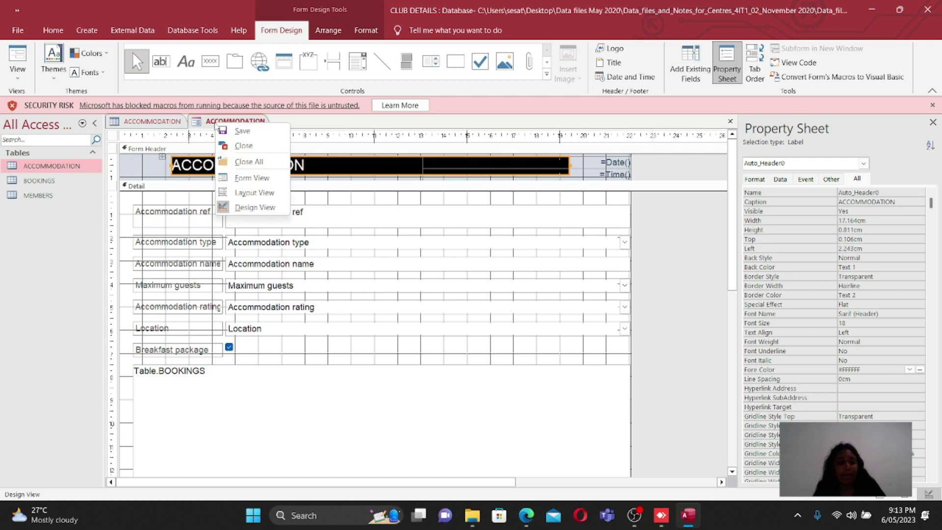
pyautogui.click(242, 131)
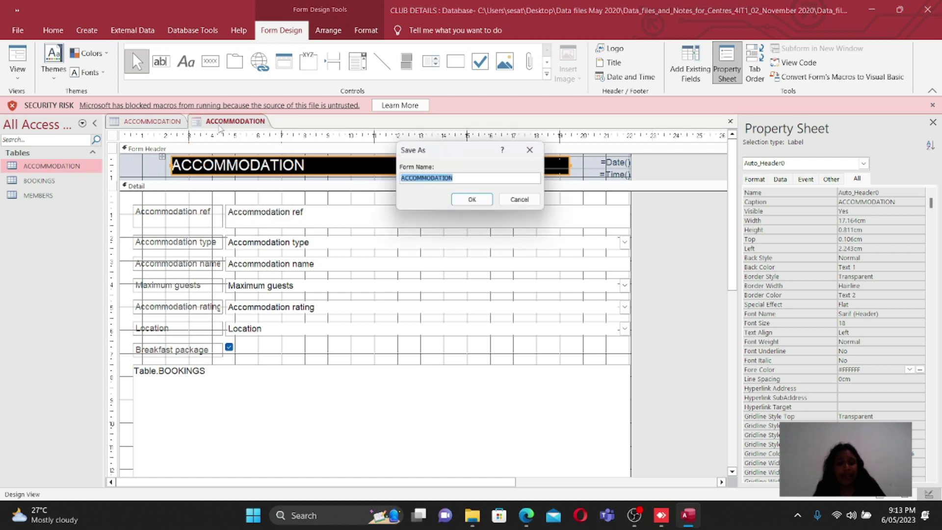
pyautogui.click(450, 180)
pyautogui.write('FORM')
pyautogui.click(473, 200)
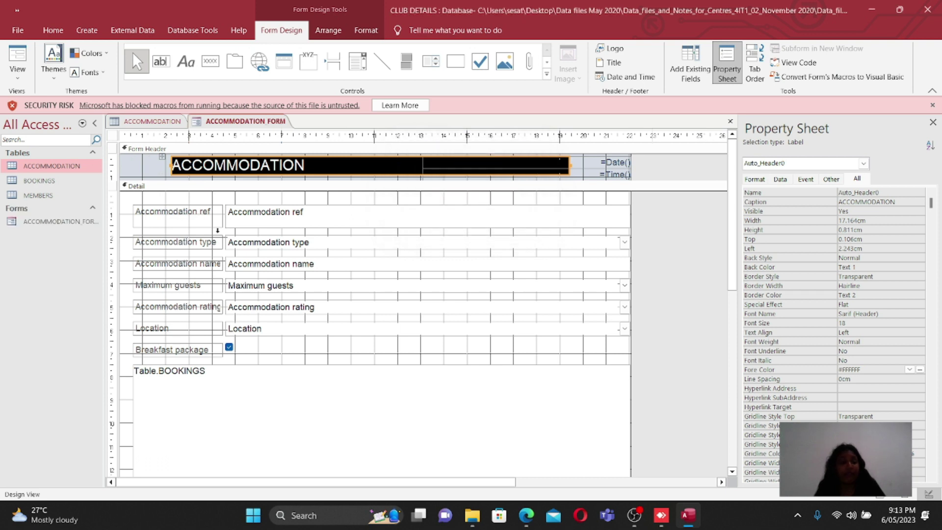
pyautogui.click(70, 223)
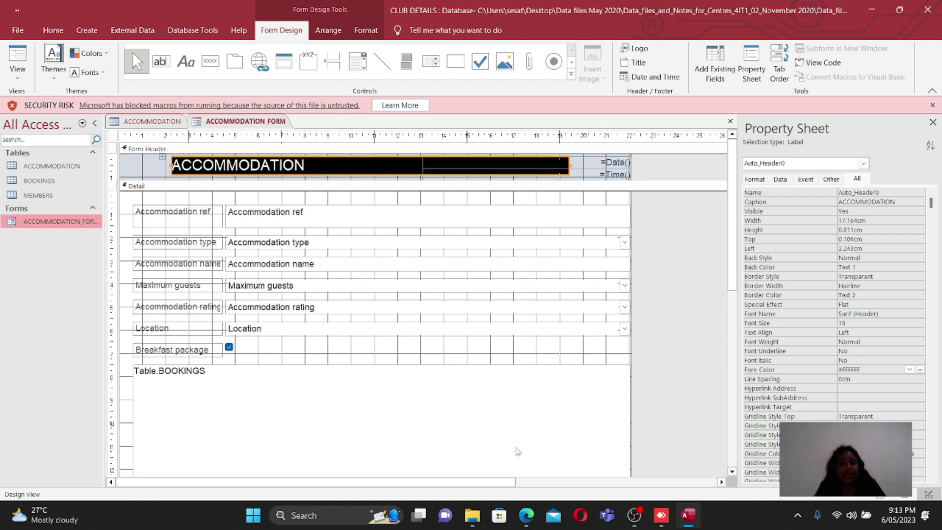
# Switch to the exam paper in Edge and read the Task A2b details for the new lodge record
pyautogui.click(527, 514)
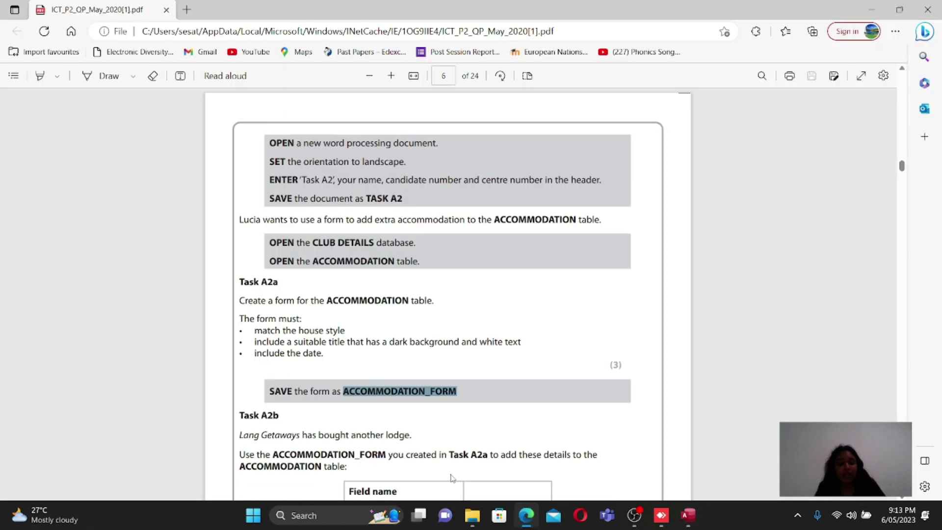
pyautogui.click(255, 408)
pyautogui.scroll(-5, 903, 497)
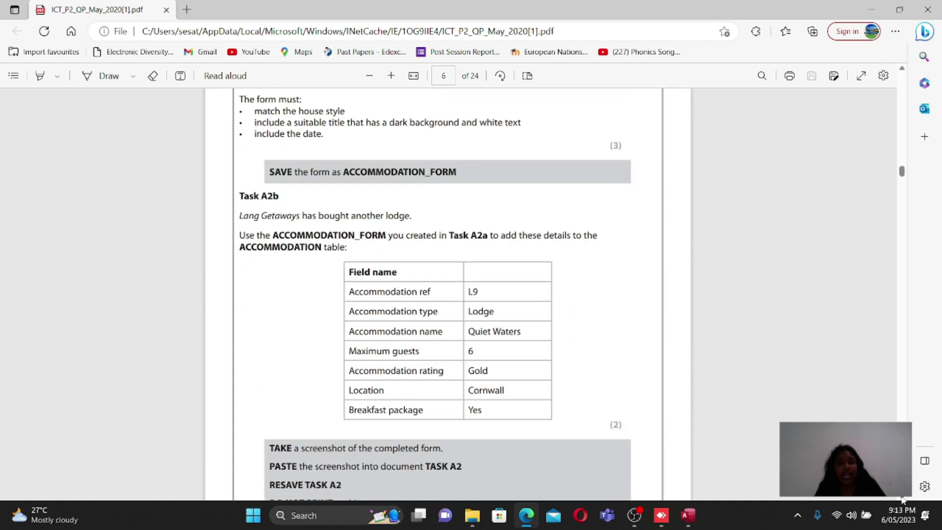
# In Access, close ACCOMMODATION_FORM, reopen it in Form View and start a new blank record
pyautogui.scroll(-1, 903, 497)
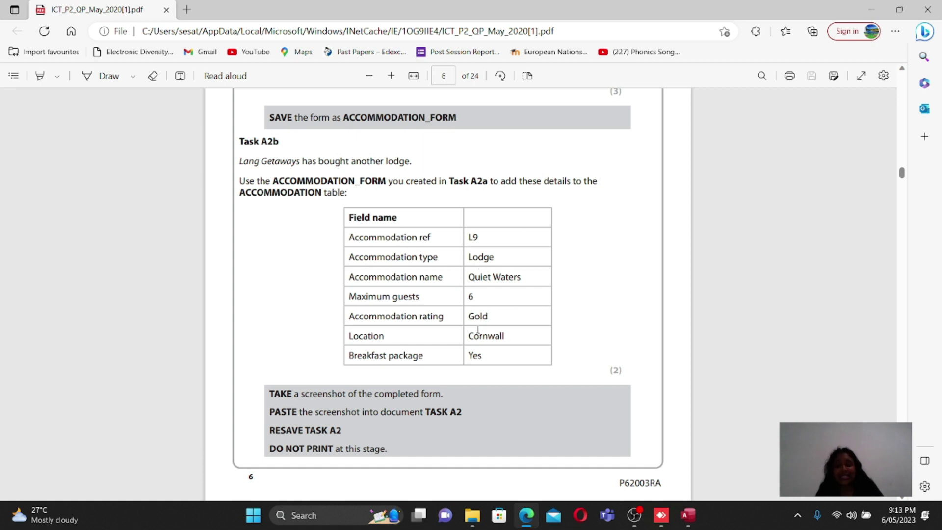
pyautogui.click(688, 515)
pyautogui.rightClick(254, 121)
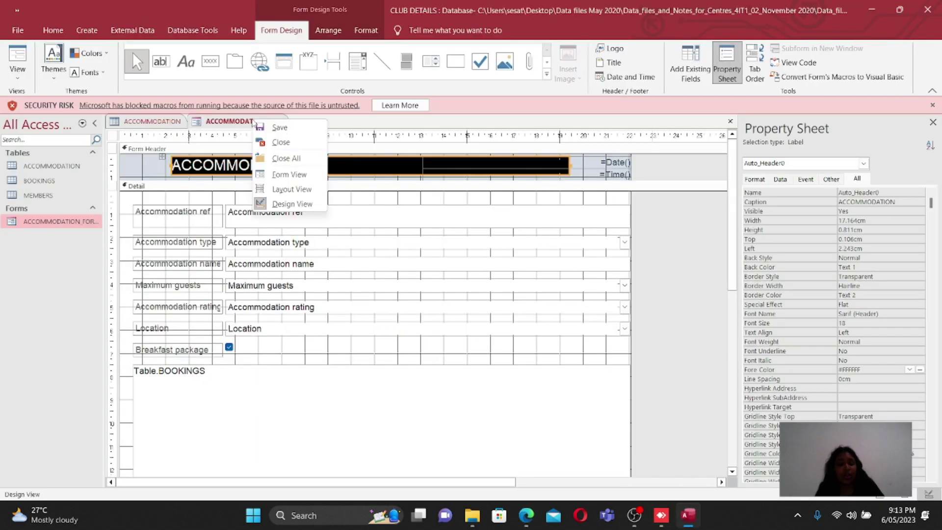
pyautogui.click(280, 142)
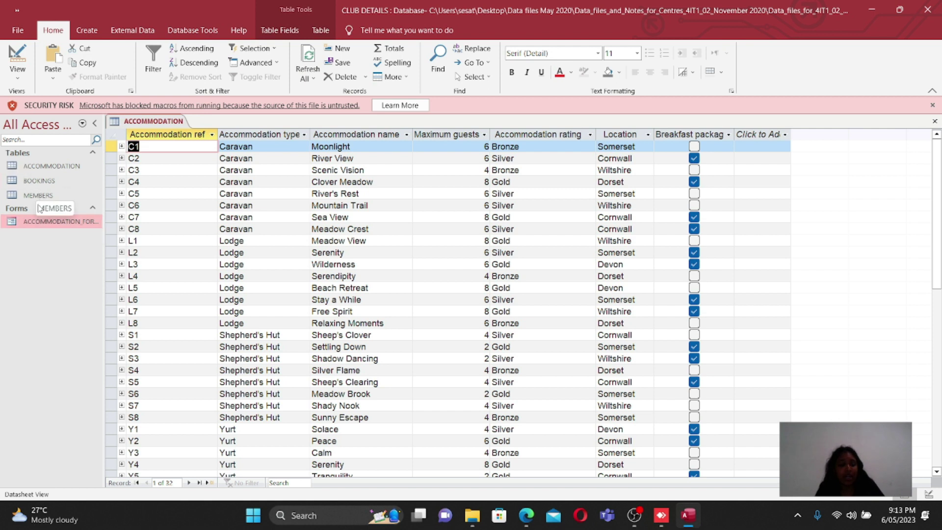
pyautogui.doubleClick(40, 220)
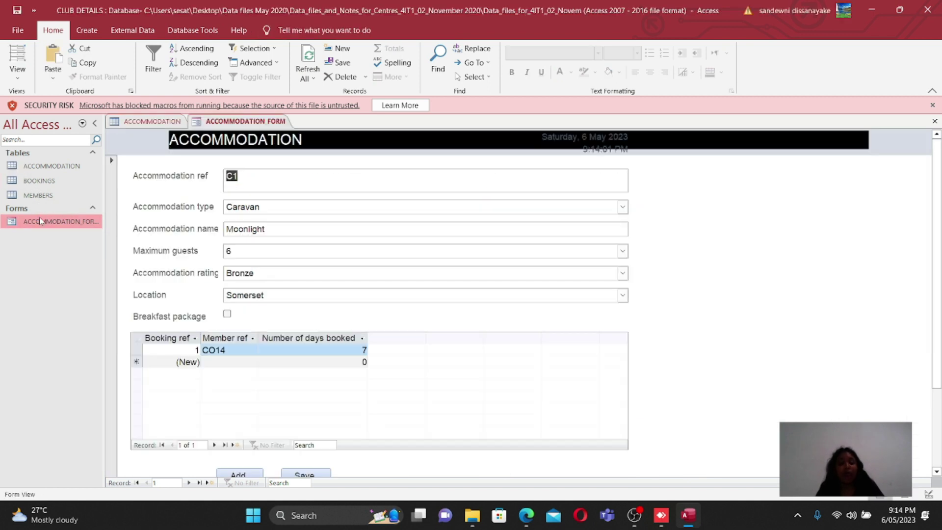
pyautogui.scroll(-3, 422, 456)
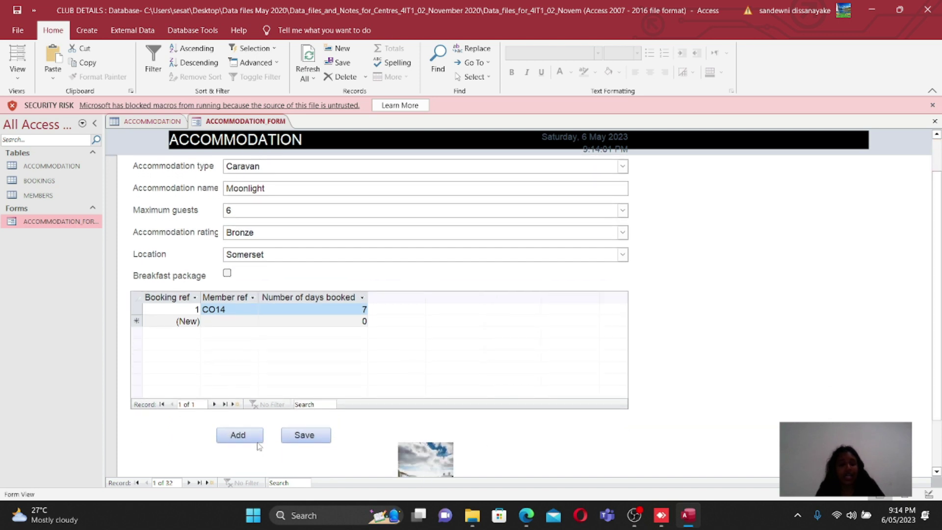
pyautogui.click(248, 437)
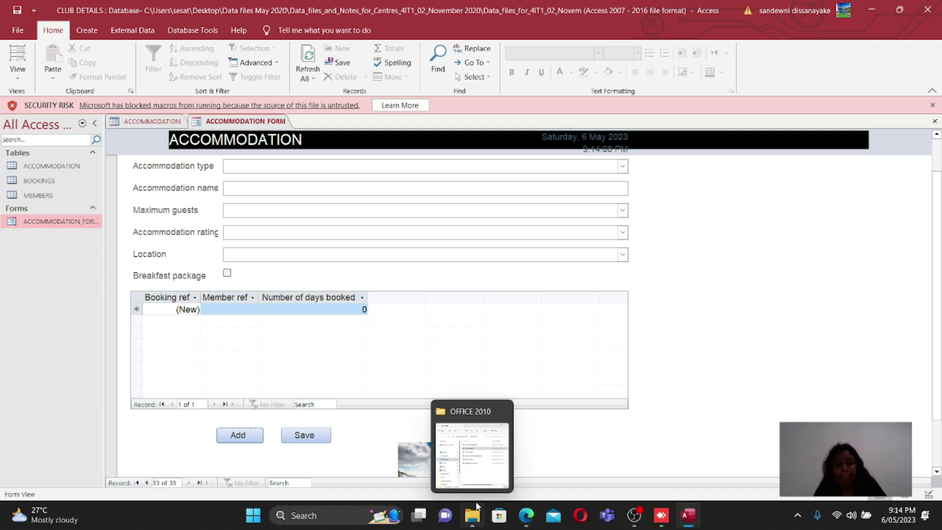
# Check the lodge details in Edge, then try entering L9 as accommodation type, adding it to the list items, and Lodge as accommodation name
pyautogui.click(527, 515)
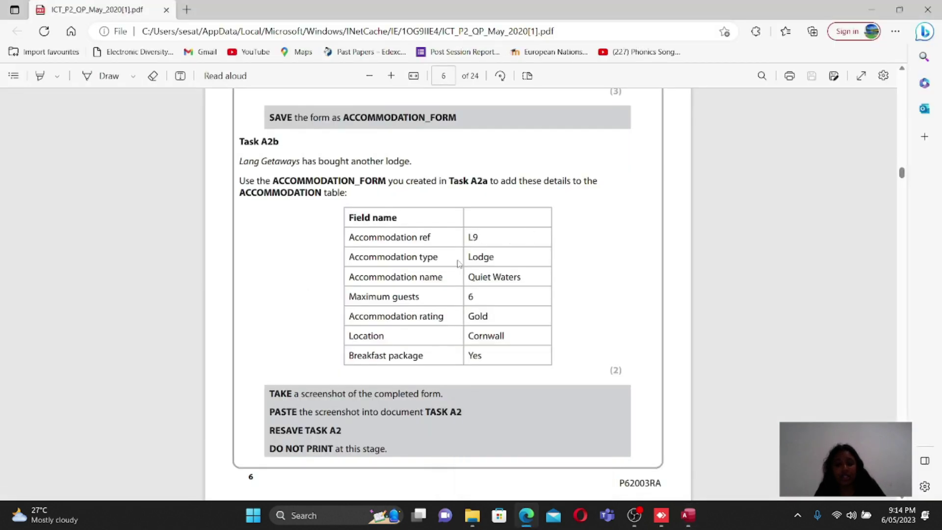
pyautogui.moveTo(469, 258); pyautogui.dragTo(498, 253)
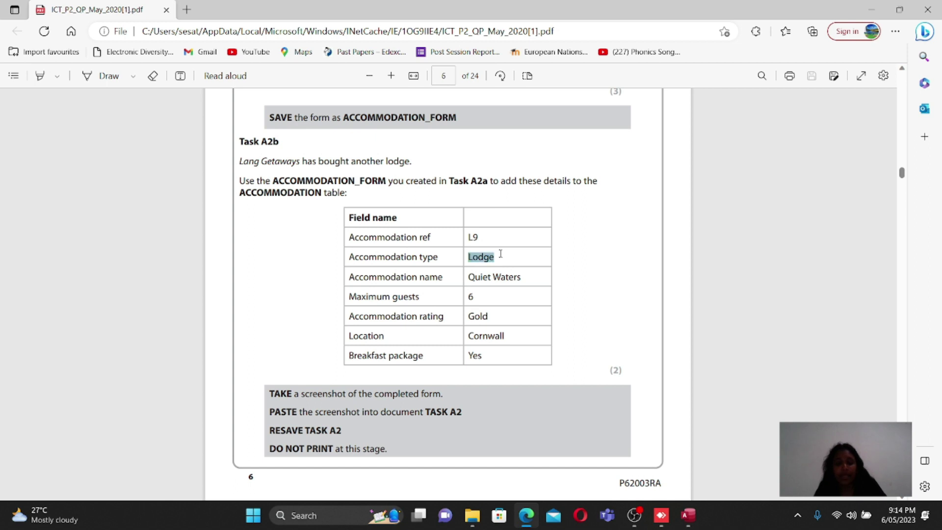
pyautogui.click(871, 10)
pyautogui.click(352, 167)
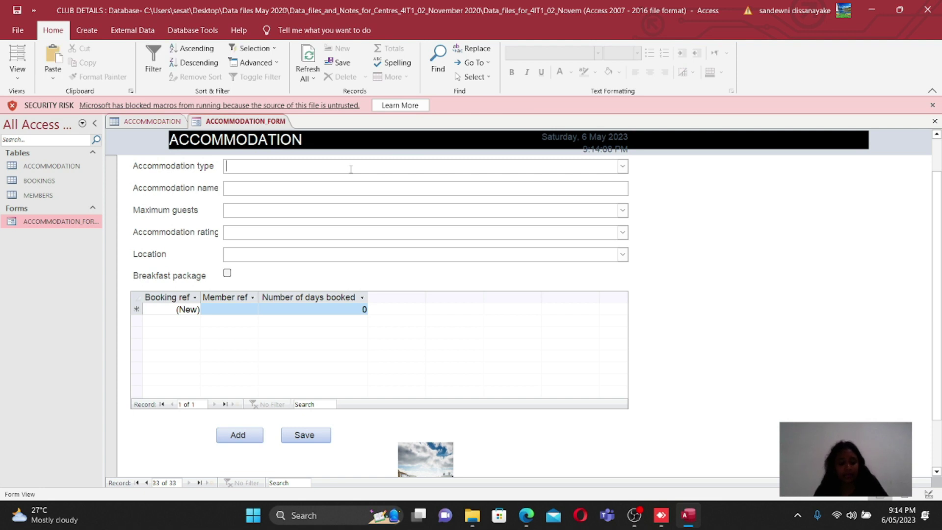
pyautogui.write('L9')
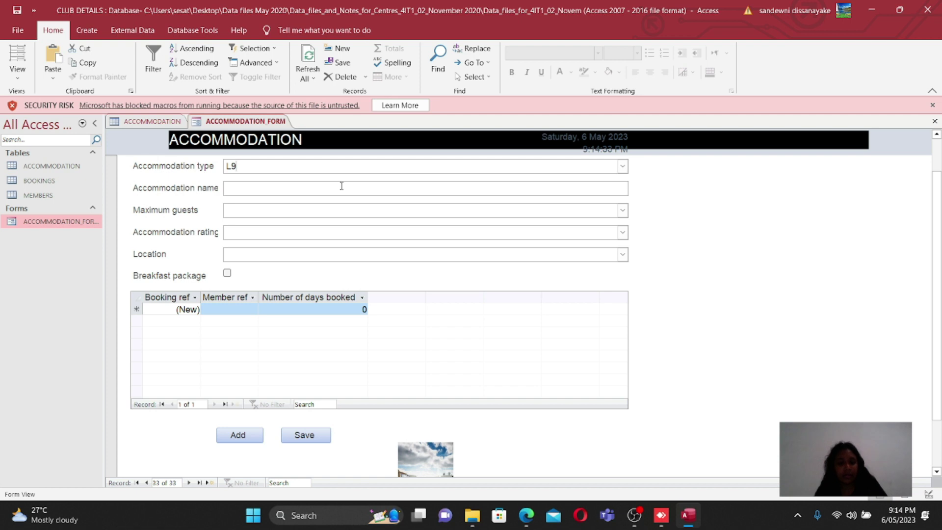
pyautogui.click(342, 186)
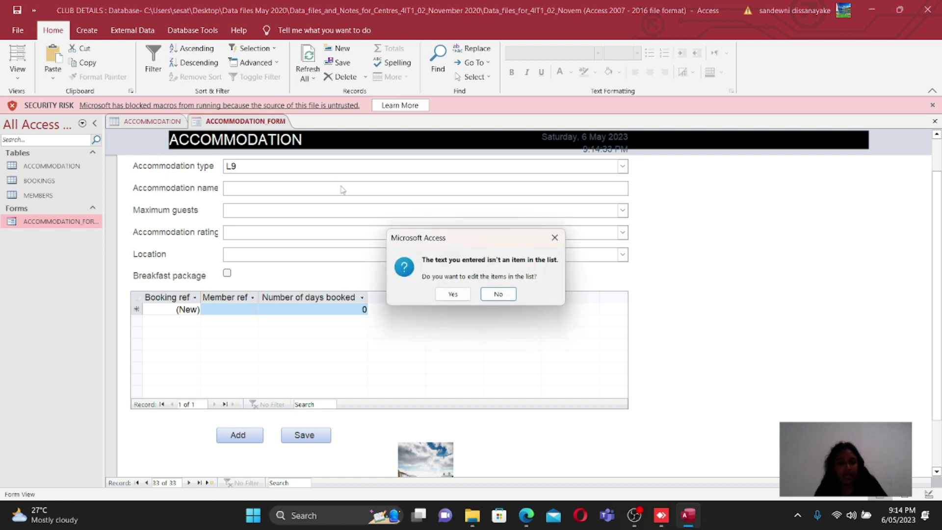
pyautogui.click(453, 294)
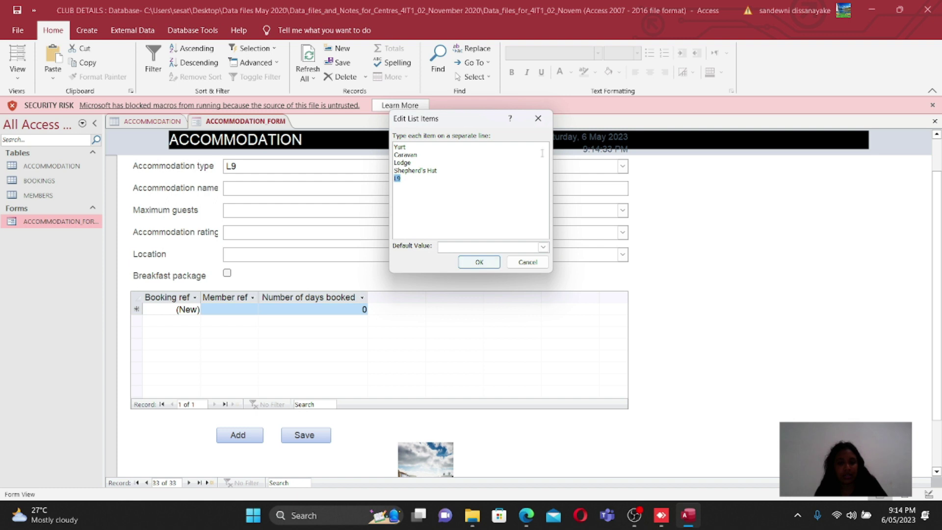
pyautogui.click(479, 261)
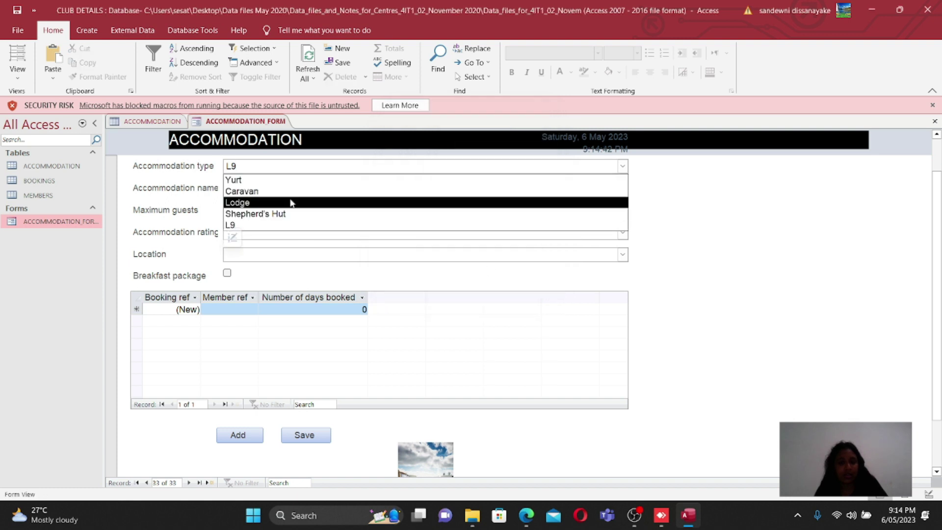
pyautogui.click(232, 226)
pyautogui.click(238, 189)
pyautogui.write('Lodge')
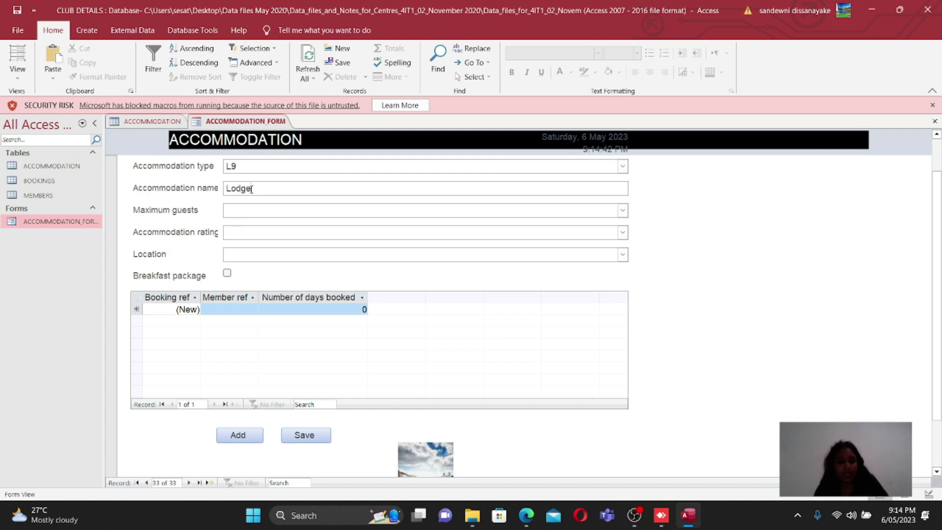
# Copy Quiet Waters from the exam paper in Edge and replace the accommodation name in the Access form with it
pyautogui.click(526, 515)
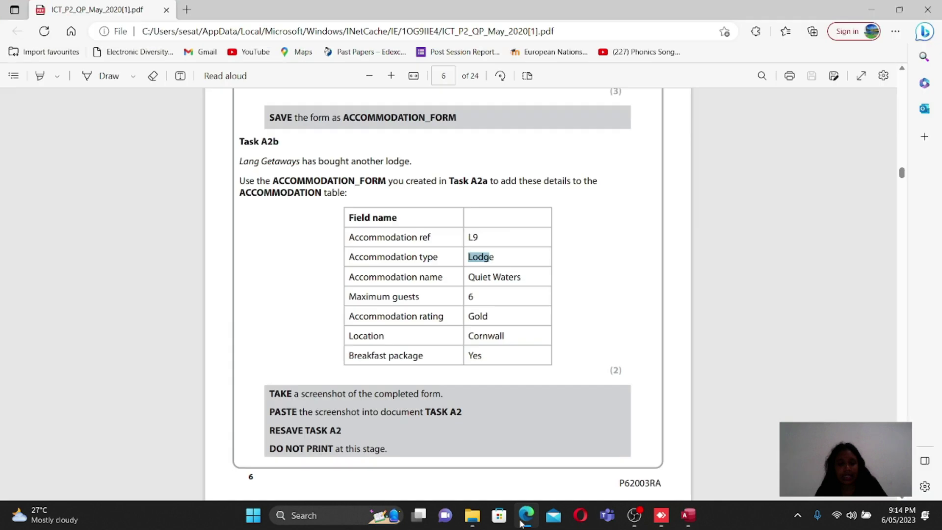
pyautogui.moveTo(468, 277); pyautogui.dragTo(527, 279)
pyautogui.hotkey('ctrl', 'c')
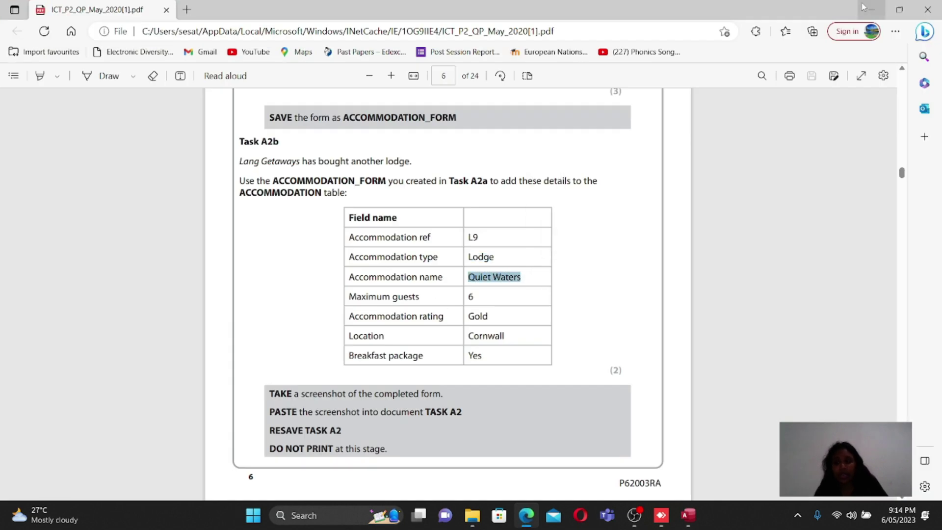
pyautogui.hotkey('alt', 'Tab')
pyautogui.click(622, 210)
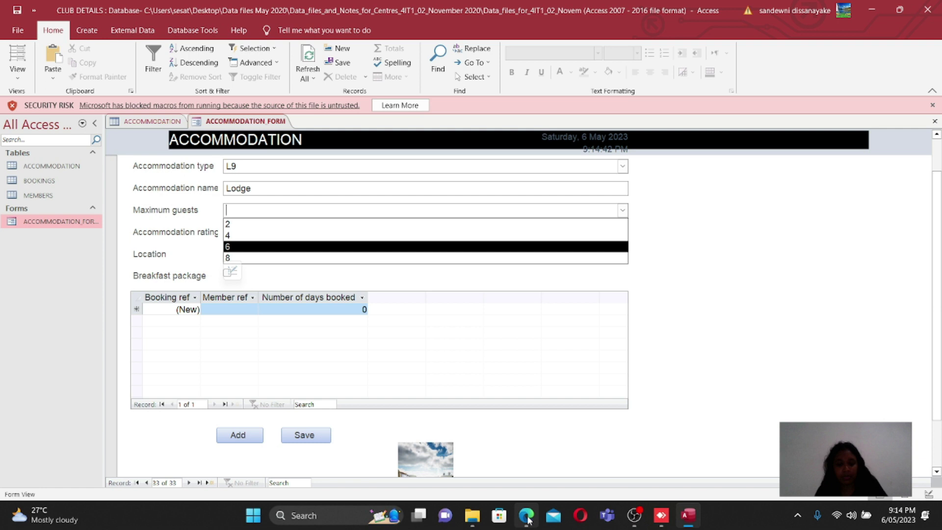
pyautogui.click(531, 463)
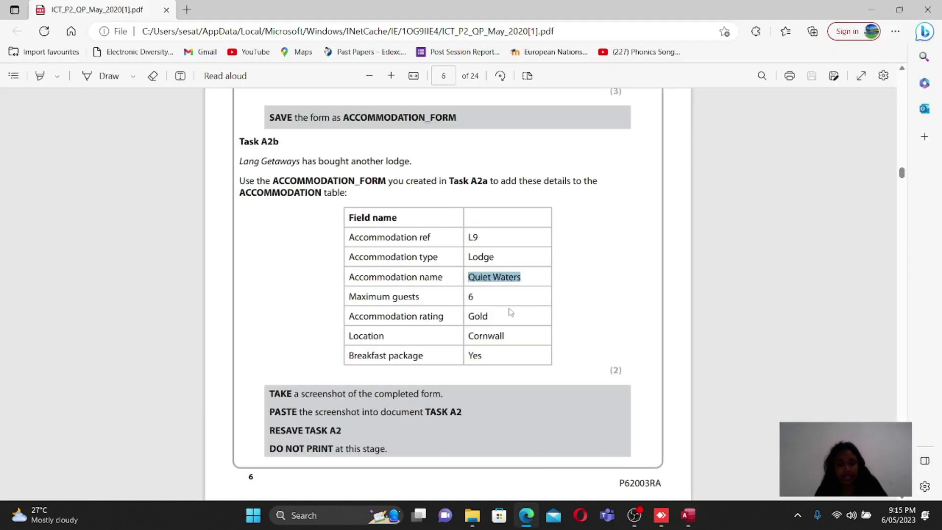
pyautogui.click(871, 9)
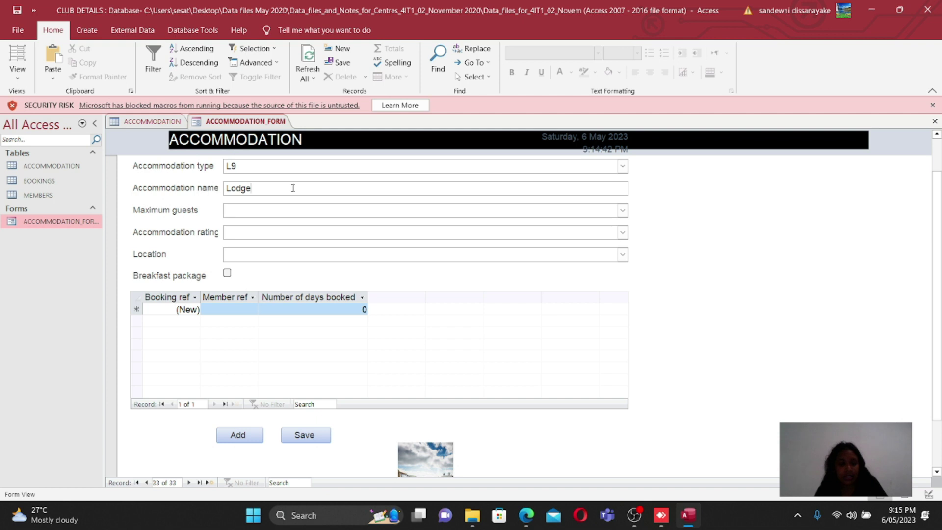
pyautogui.press('BackSpace')
pyautogui.press('BackSpace')
pyautogui.press('BackSpace')
pyautogui.press('BackSpace')
pyautogui.press('BackSpace')
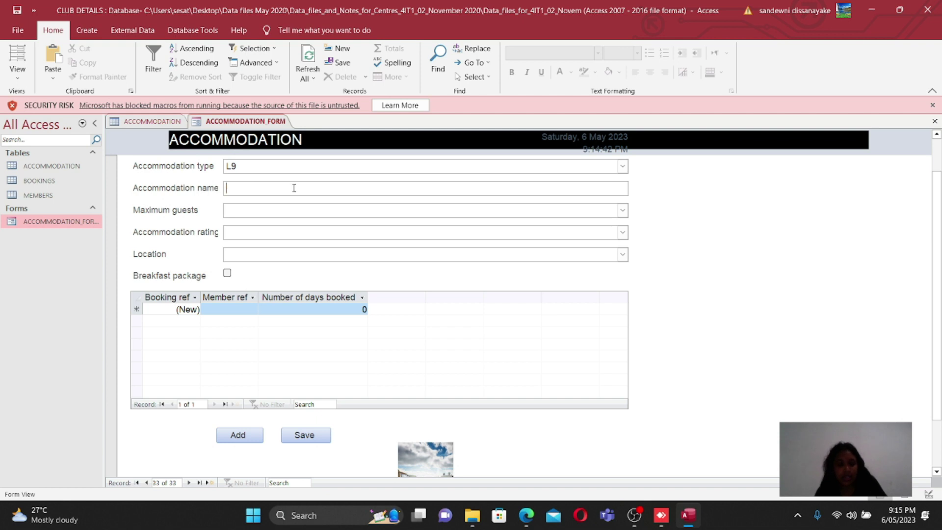
pyautogui.hotkey('ctrl', 'v')
# Set the new record's maximum guests to 6 and its accommodation rating to Gold, checking the exam paper in Edge
pyautogui.click(622, 210)
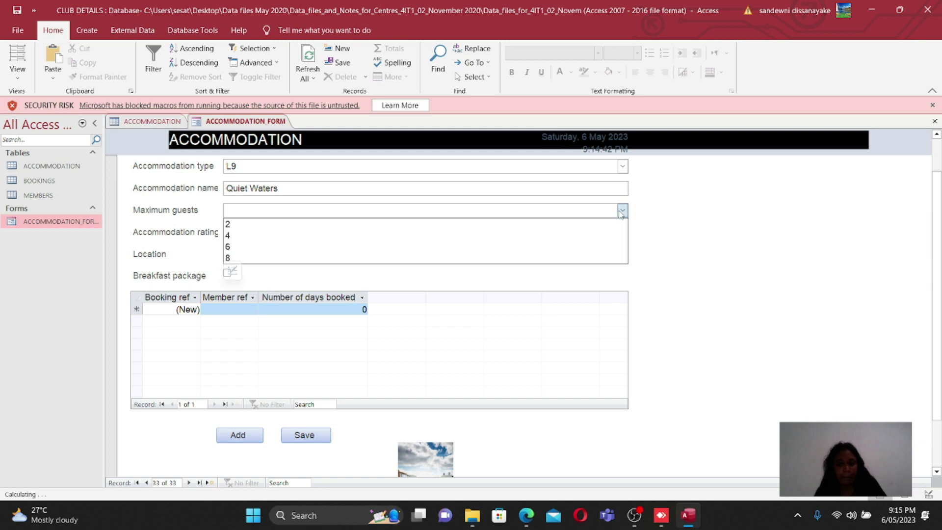
pyautogui.click(407, 247)
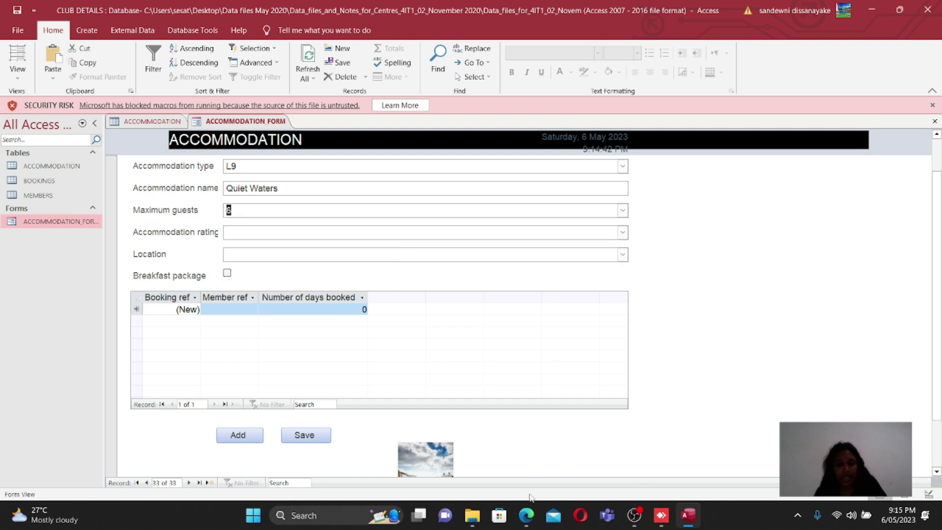
pyautogui.click(526, 515)
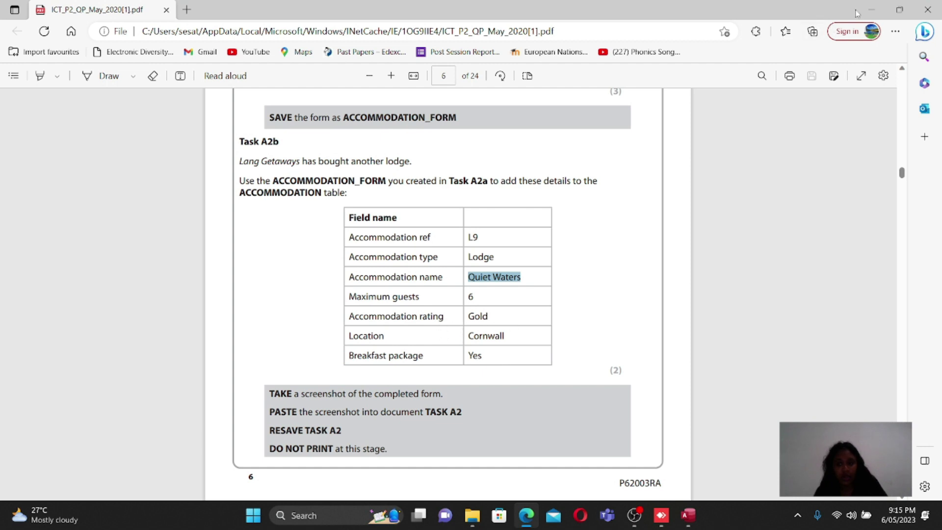
pyautogui.click(871, 9)
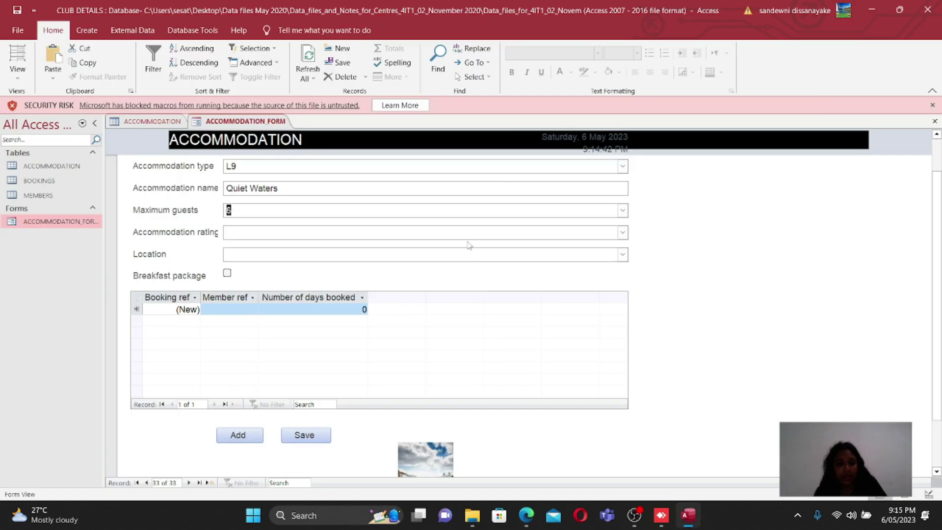
pyautogui.click(622, 232)
pyautogui.click(554, 249)
# Set the location to Cornwall and tick the breakfast package, checking the exam paper in Edge
pyautogui.click(622, 255)
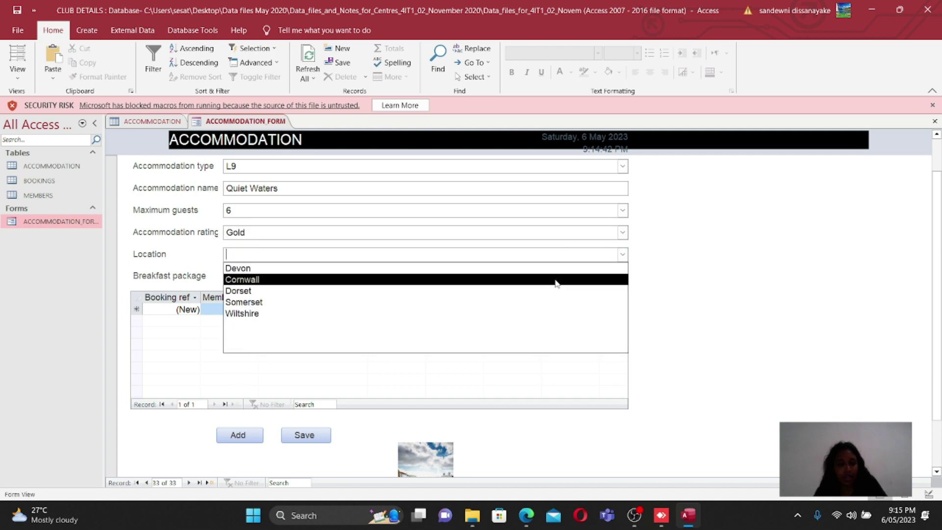
pyautogui.click(555, 279)
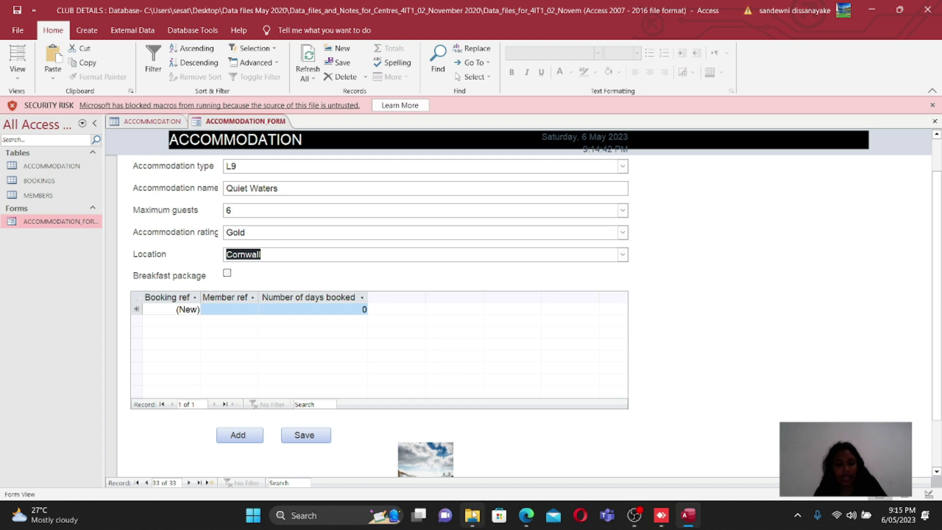
pyautogui.click(535, 470)
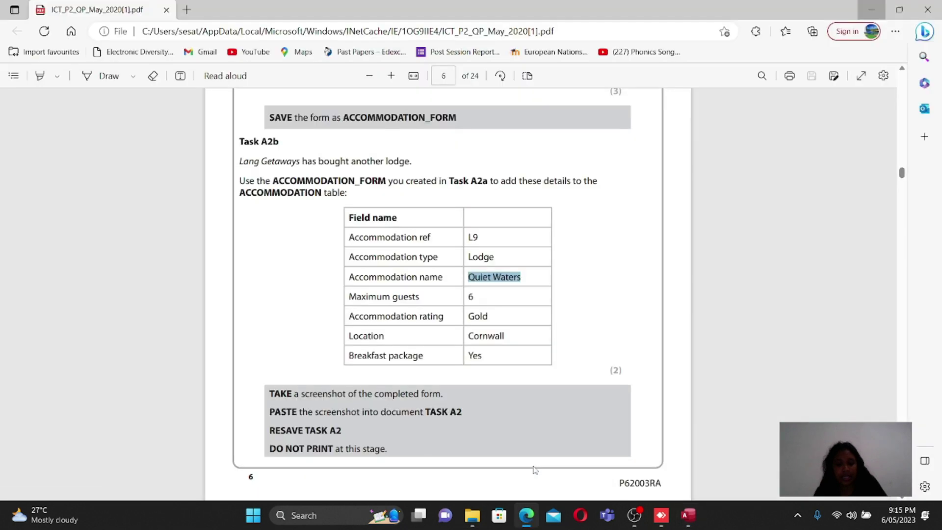
pyautogui.click(871, 10)
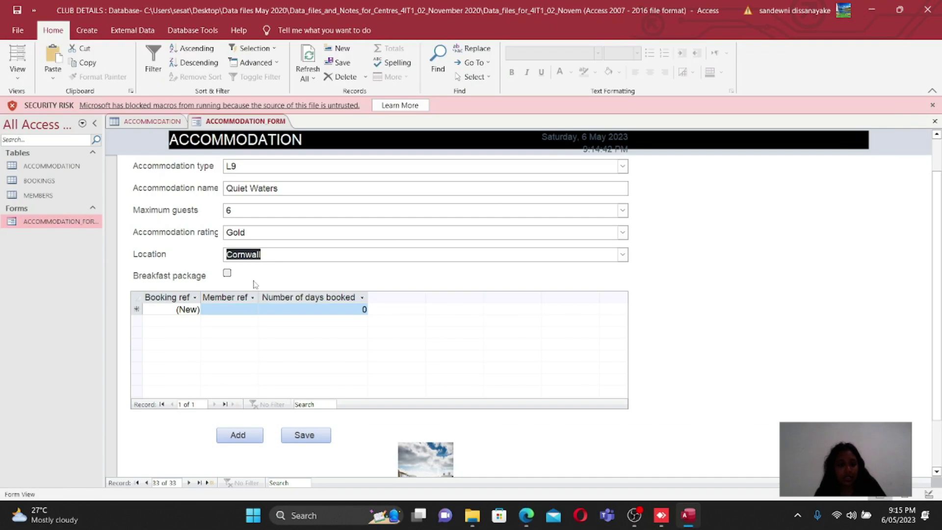
pyautogui.click(227, 273)
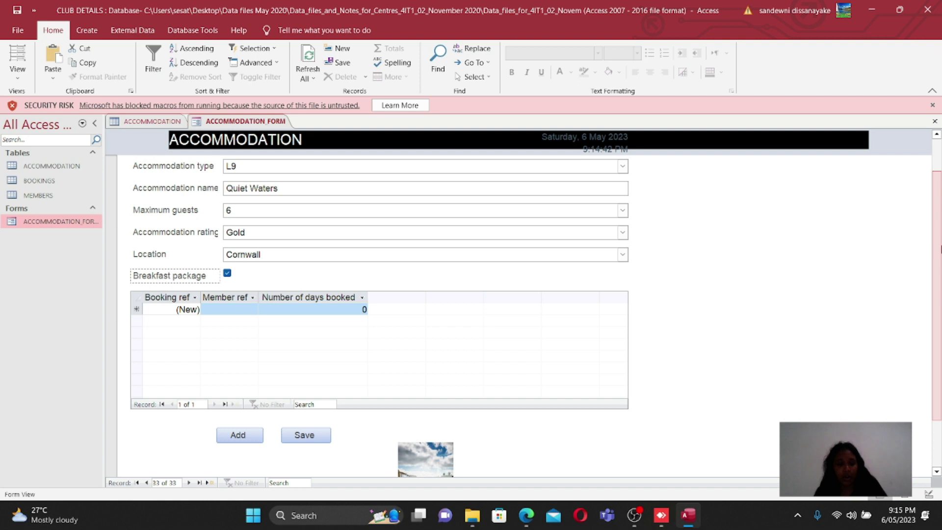
# Enter L9 as the new record's accommodation ref
pyautogui.rightClick(940, 210)
pyautogui.click(881, 234)
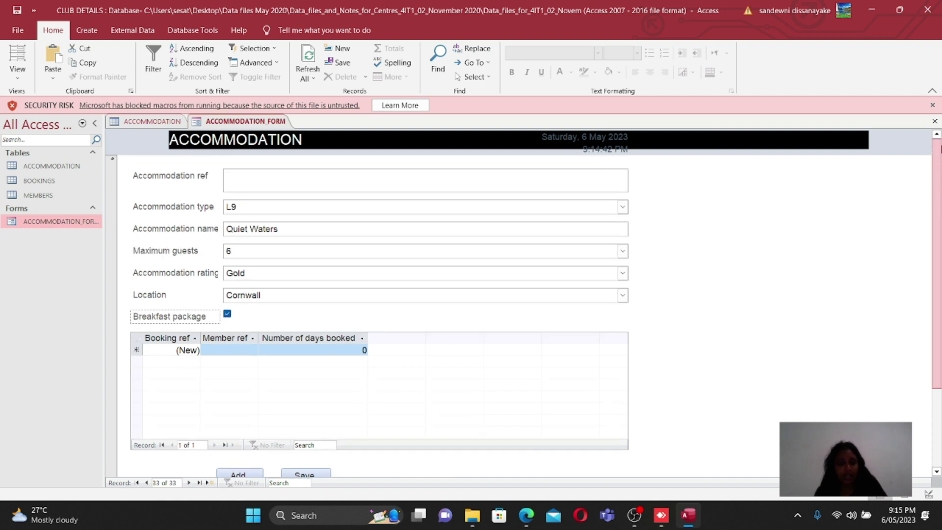
pyautogui.click(245, 179)
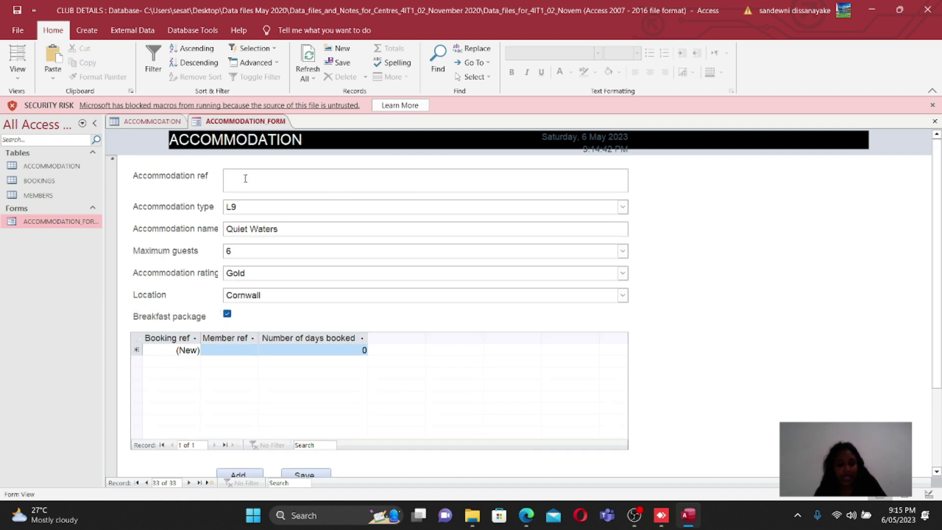
pyautogui.write('L9')
# Replace the new record's accommodation type with Lodge
pyautogui.click(240, 208)
pyautogui.press('BackSpace')
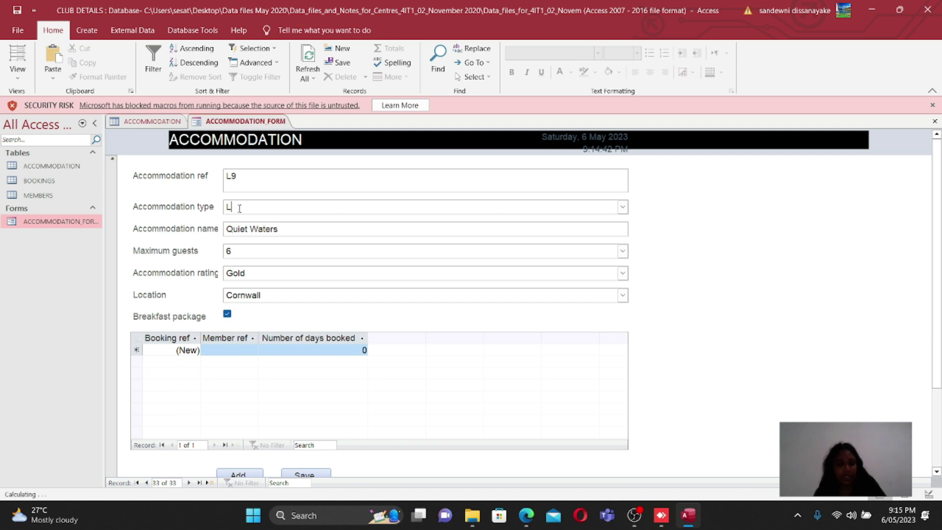
pyautogui.hotkey('ctrl', 'v')
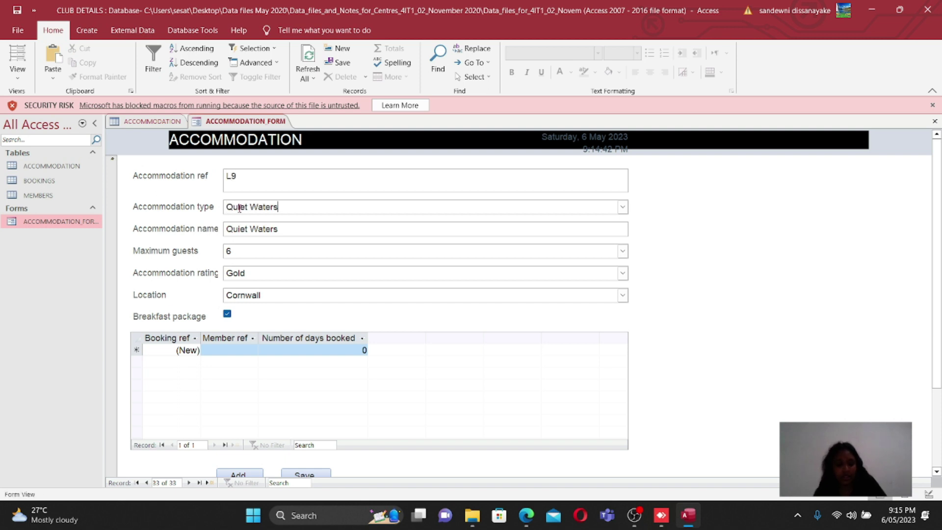
pyautogui.press('BackSpace')
pyautogui.press('BackSpace')
pyautogui.press('BackSpace')
pyautogui.press('BackSpace')
pyautogui.press('BackSpace')
pyautogui.press('BackSpace')
pyautogui.press('BackSpace')
pyautogui.press('BackSpace')
pyautogui.press('BackSpace')
pyautogui.press('BackSpace')
pyautogui.press('BackSpace')
pyautogui.write('Lodge')
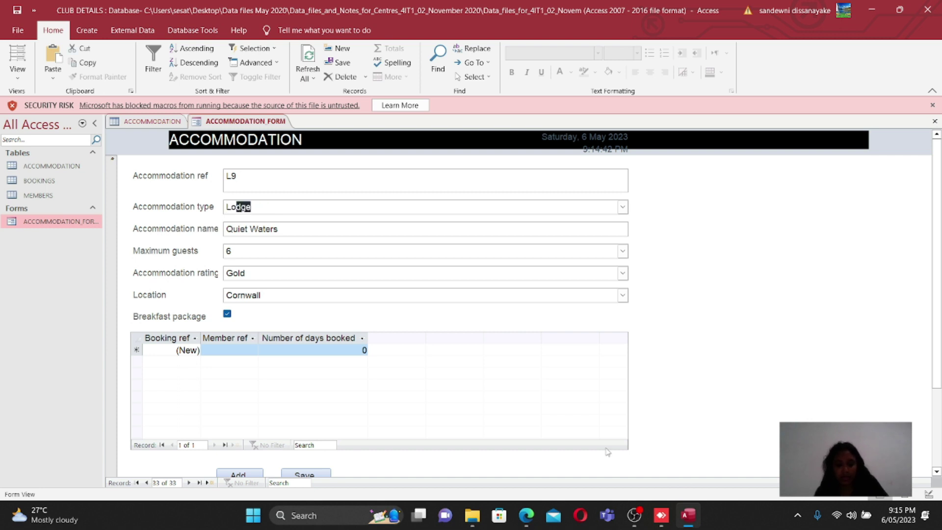
# Check the Lodge accommodation type against the exam paper in Edge, and save the L9 record from the form in Access
pyautogui.click(526, 515)
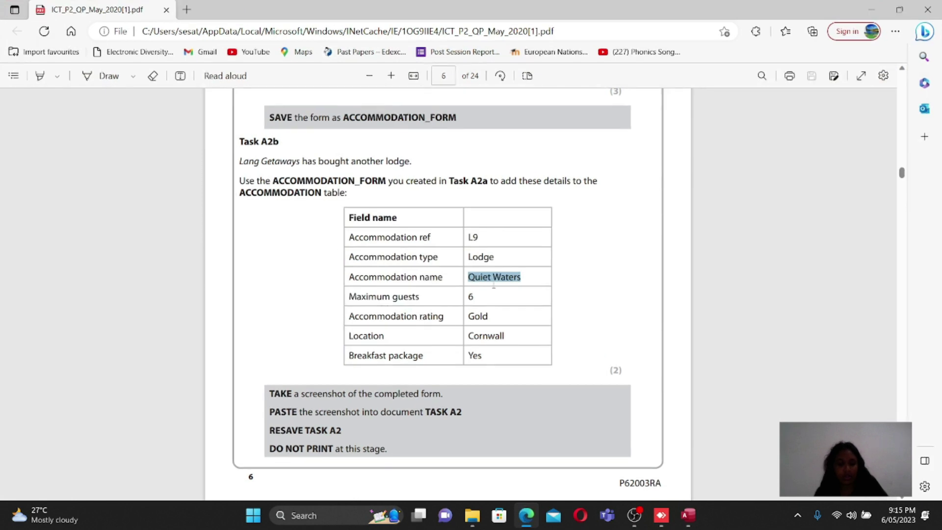
pyautogui.moveTo(497, 260)
pyautogui.mouseDown()
pyautogui.moveTo(449, 254)
pyautogui.moveTo(495, 257)
pyautogui.mouseUp()
pyautogui.click(468, 256)
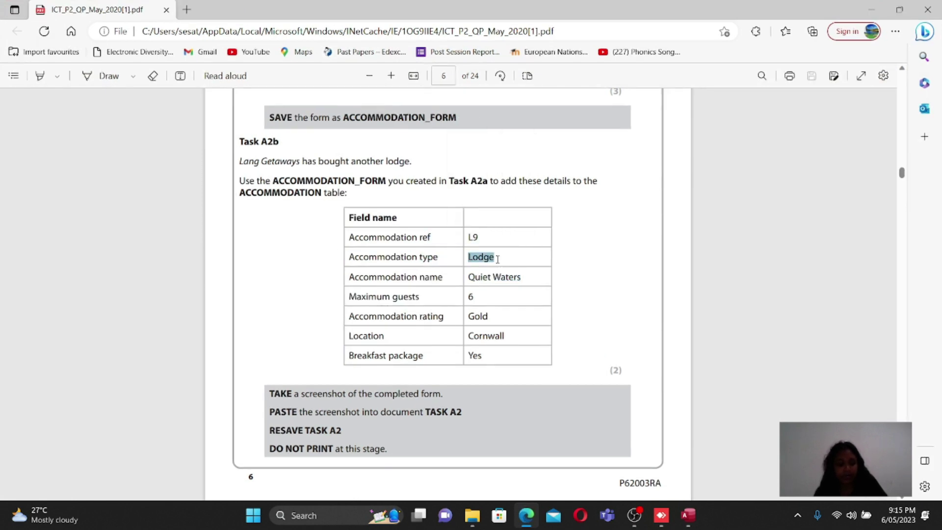
pyautogui.click(871, 9)
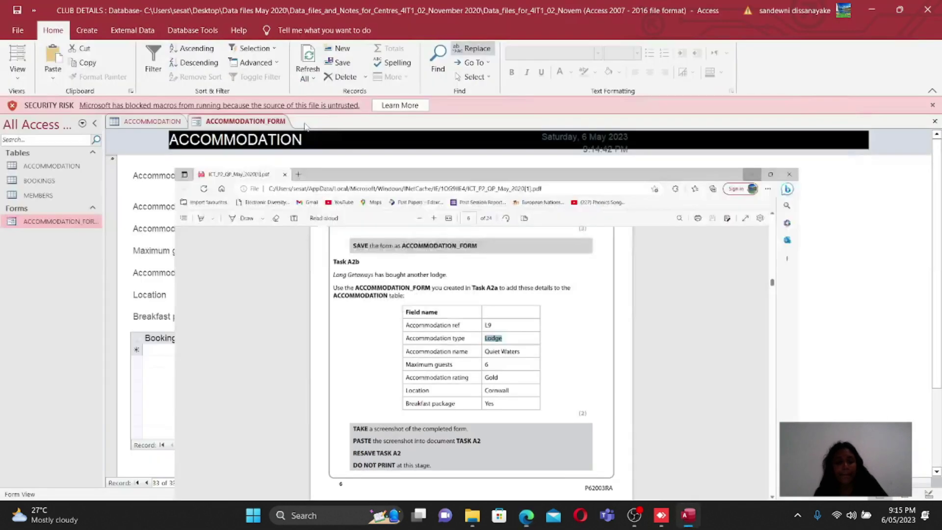
pyautogui.click(274, 205)
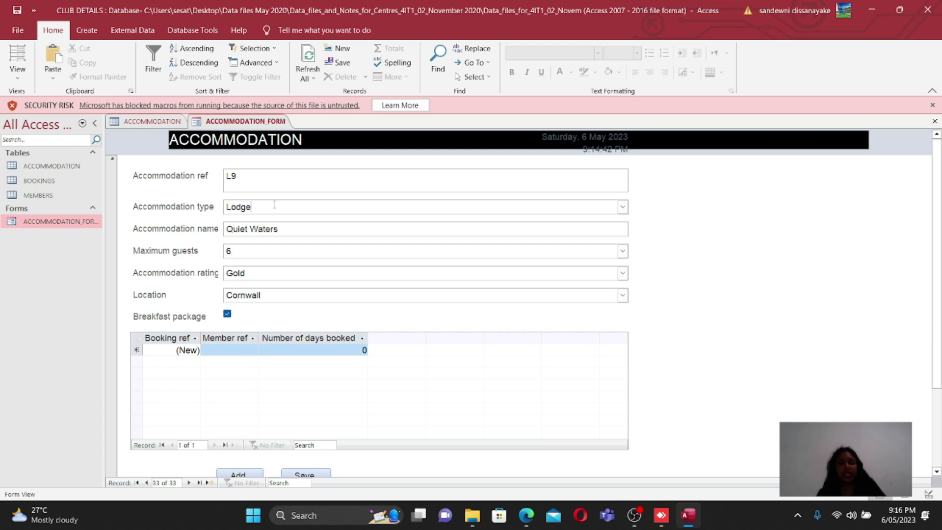
pyautogui.scroll(-2, 343, 392)
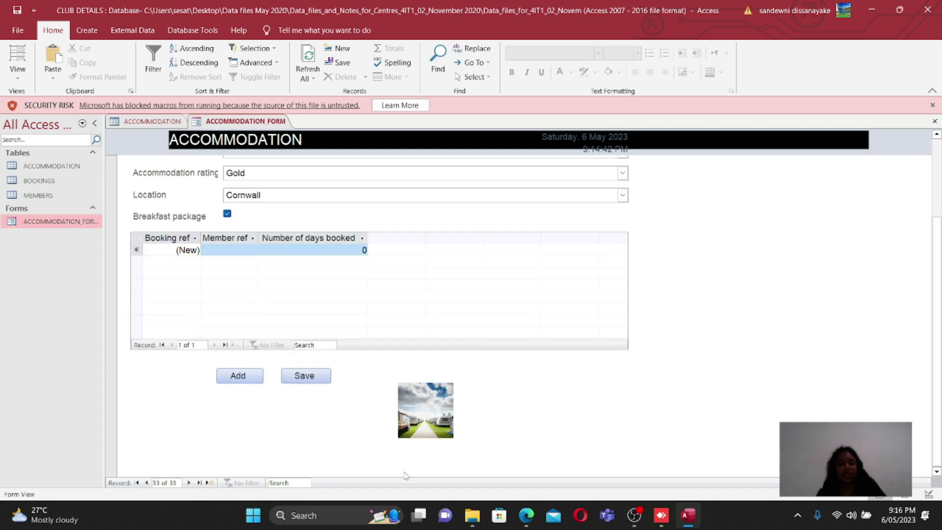
pyautogui.click(302, 378)
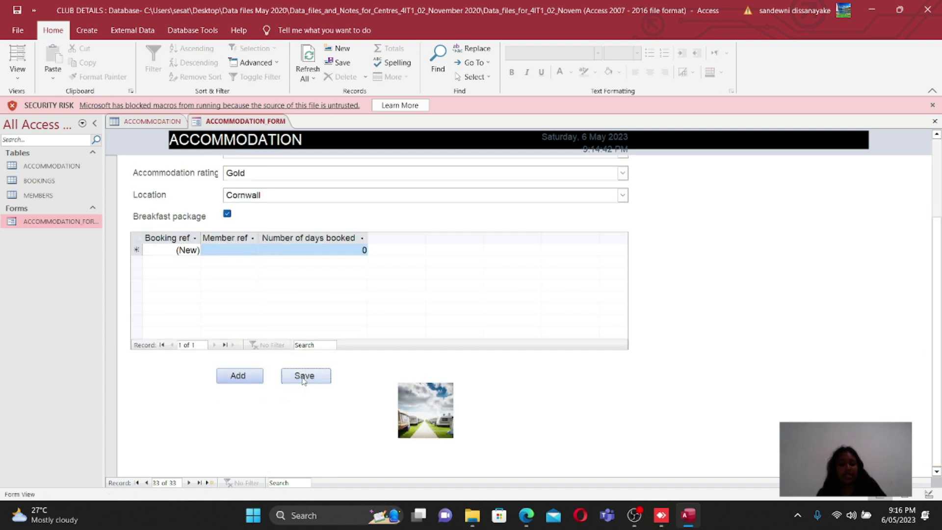
# Refresh the ACCOMMODATION table's records and select the L9 row to check the new entry
pyautogui.click(169, 123)
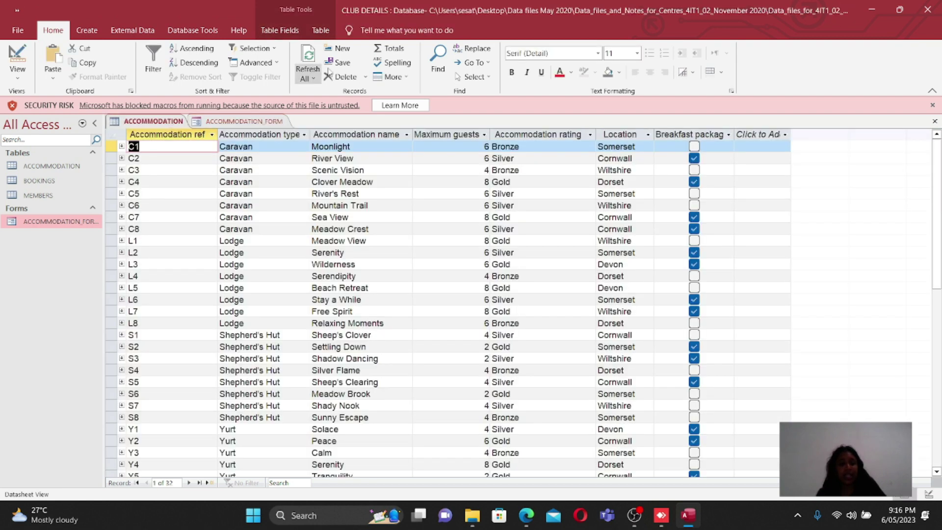
pyautogui.click(307, 59)
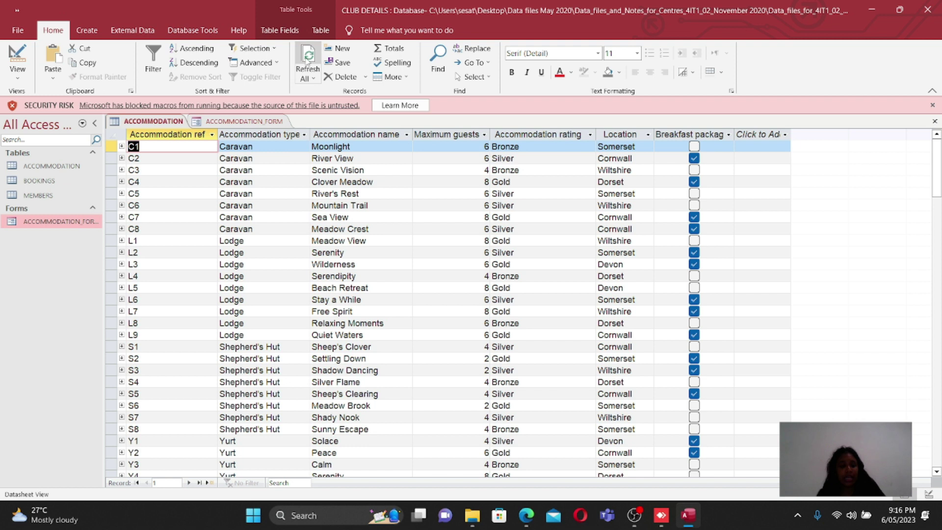
pyautogui.click(139, 336)
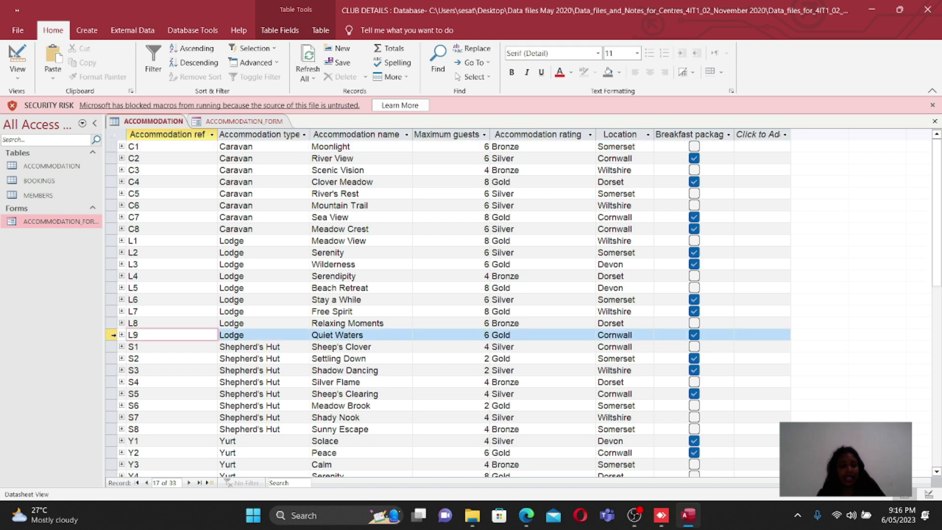
pyautogui.click(113, 334)
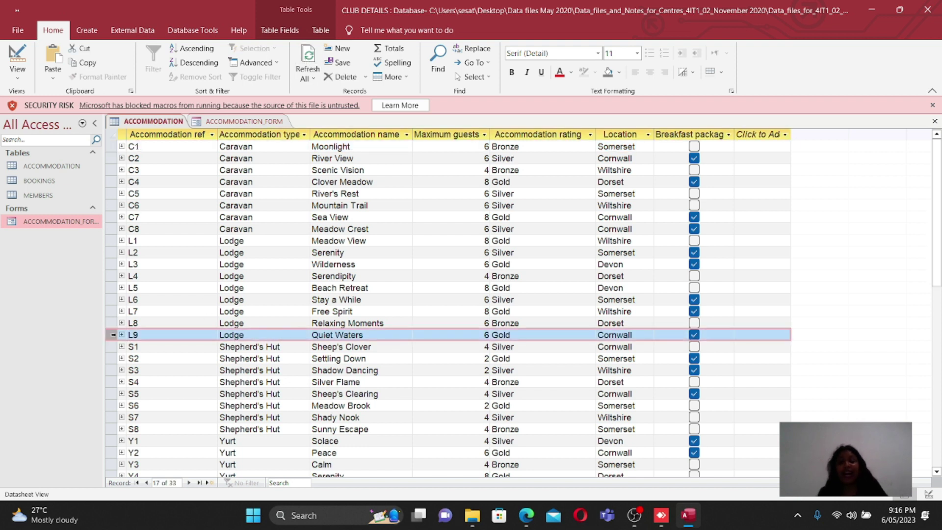
# Read the Task A2b screenshot instructions in Edge and view the completed L9 form in Access
pyautogui.click(526, 515)
pyautogui.click(317, 366)
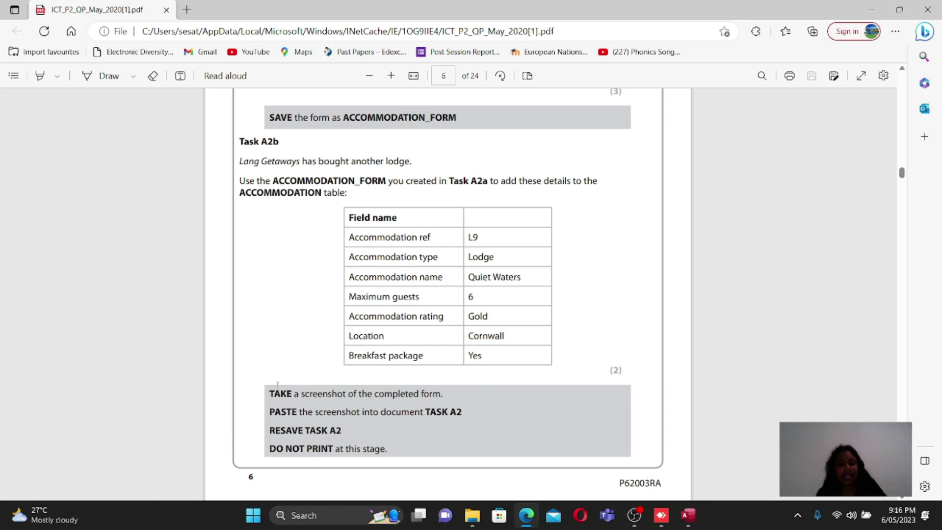
pyautogui.scroll(-2, 294, 343)
pyautogui.scroll(-1, 254, 307)
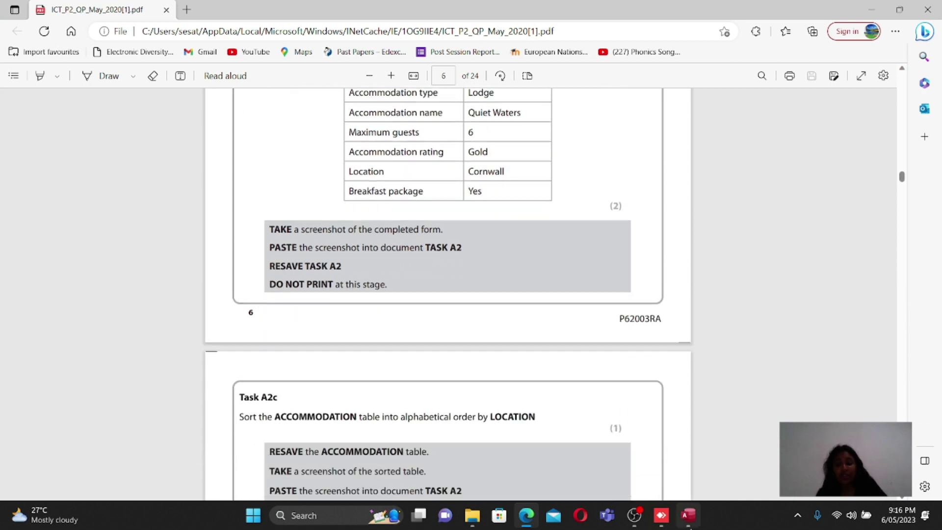
pyautogui.click(688, 515)
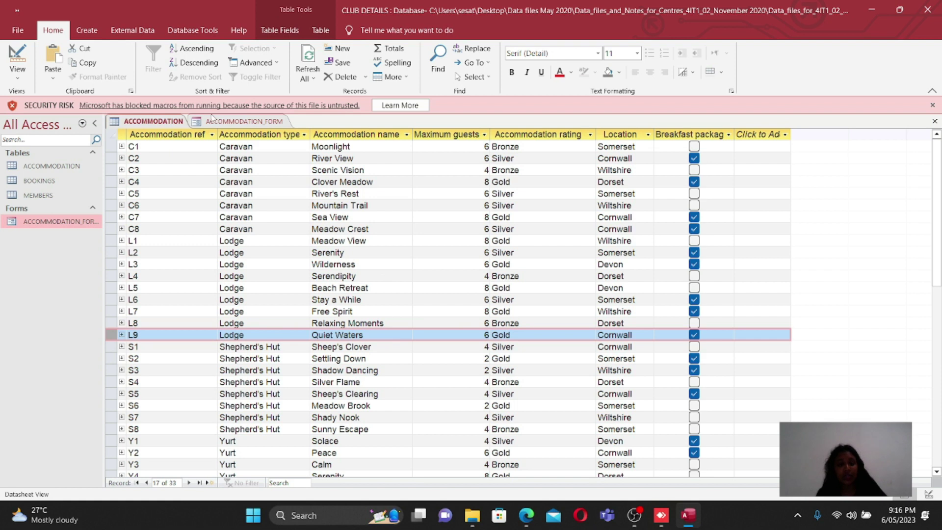
pyautogui.click(231, 121)
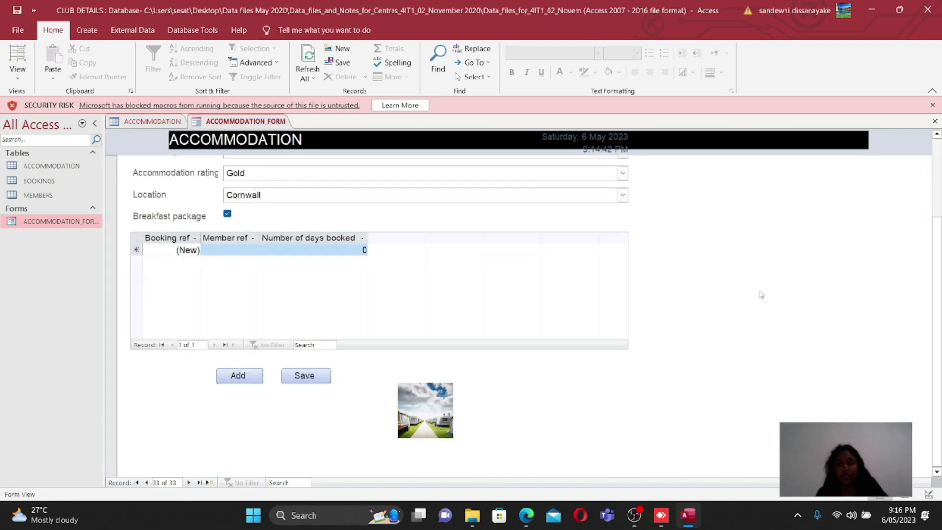
pyautogui.scroll(3, 938, 180)
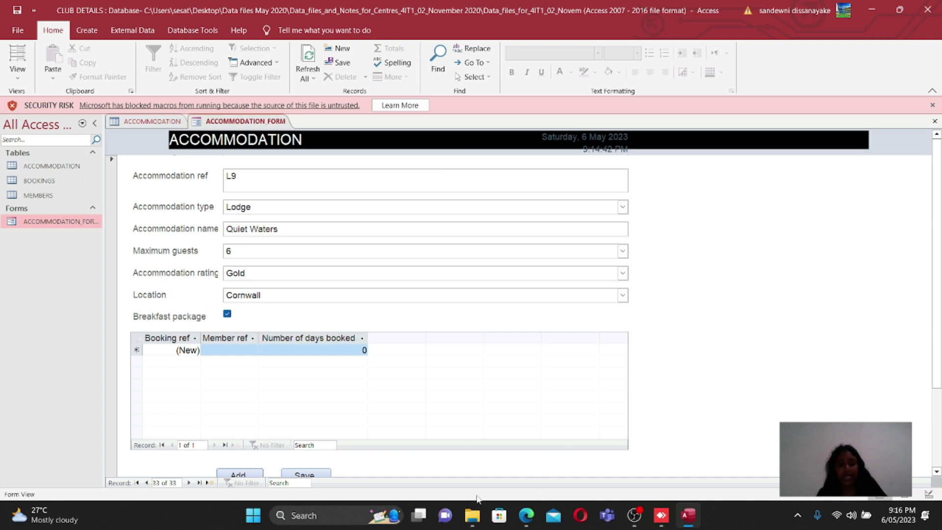
# Read Task A2c in Edge, and sort the ACCOMMODATION table in Access from A to Z by Location
pyautogui.click(525, 515)
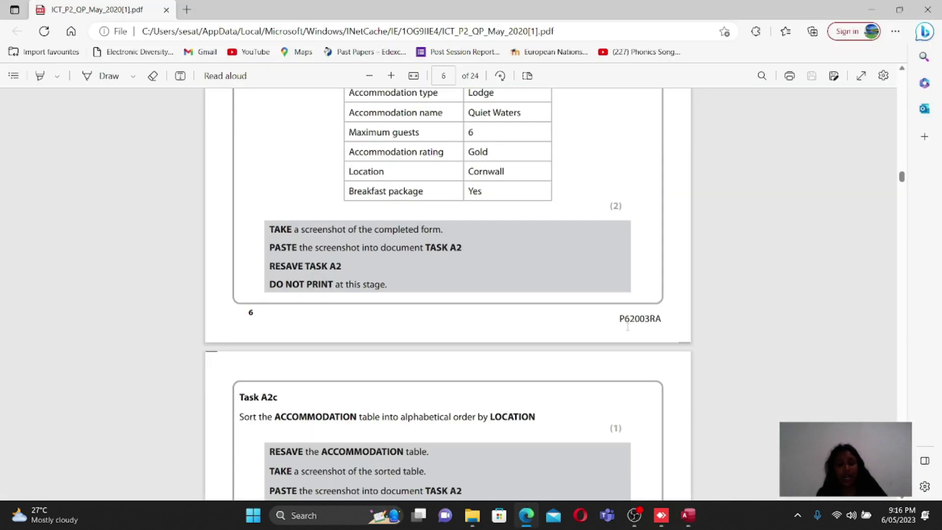
pyautogui.scroll(-5, 804, 401)
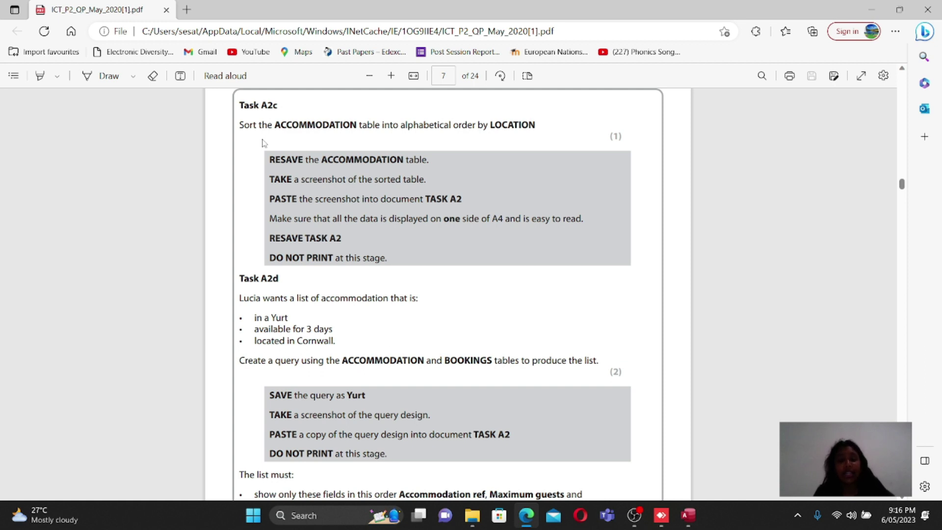
pyautogui.click(871, 5)
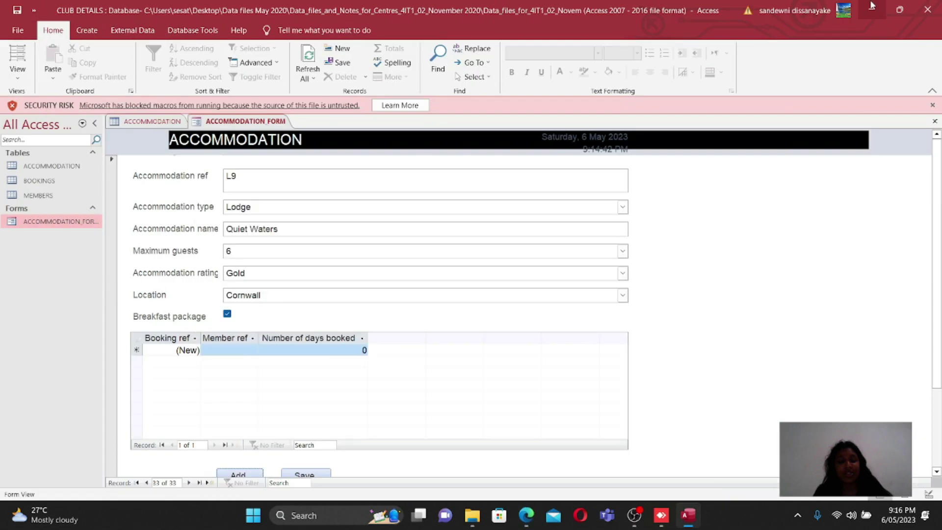
pyautogui.click(131, 126)
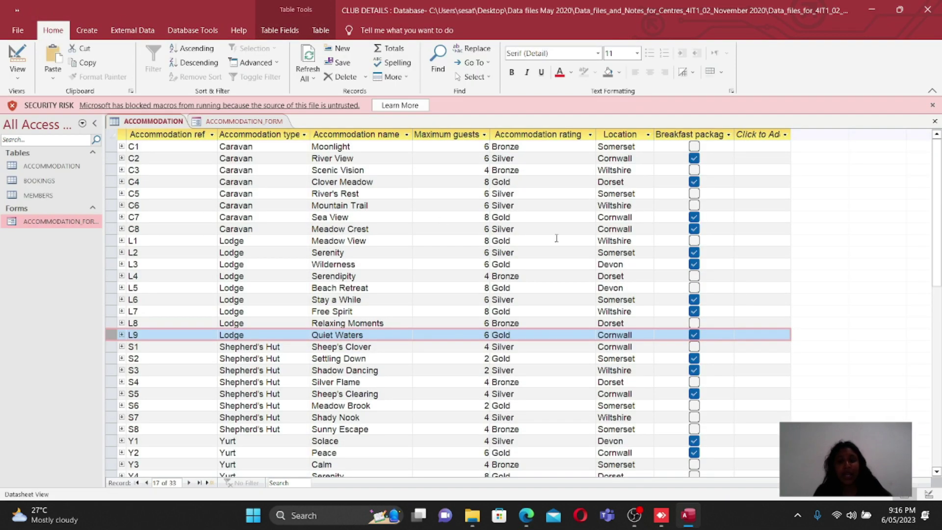
pyautogui.click(623, 135)
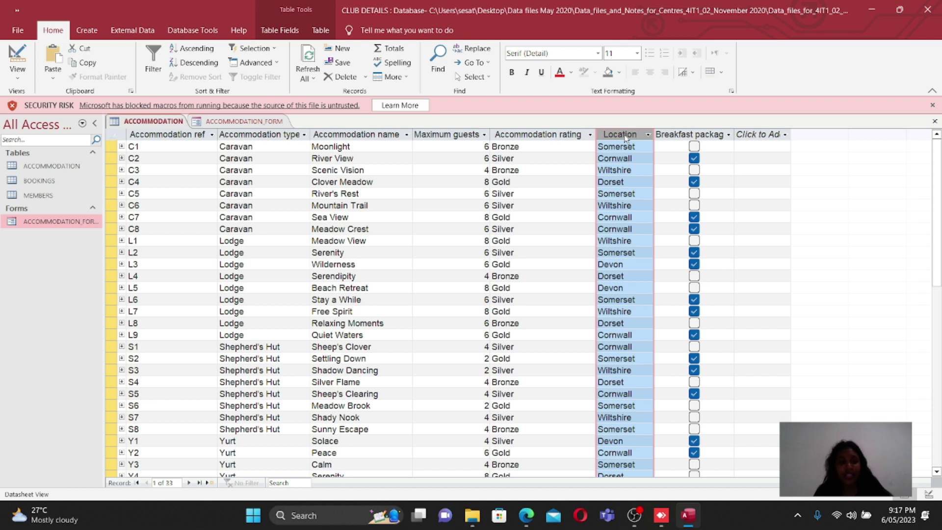
pyautogui.click(160, 78)
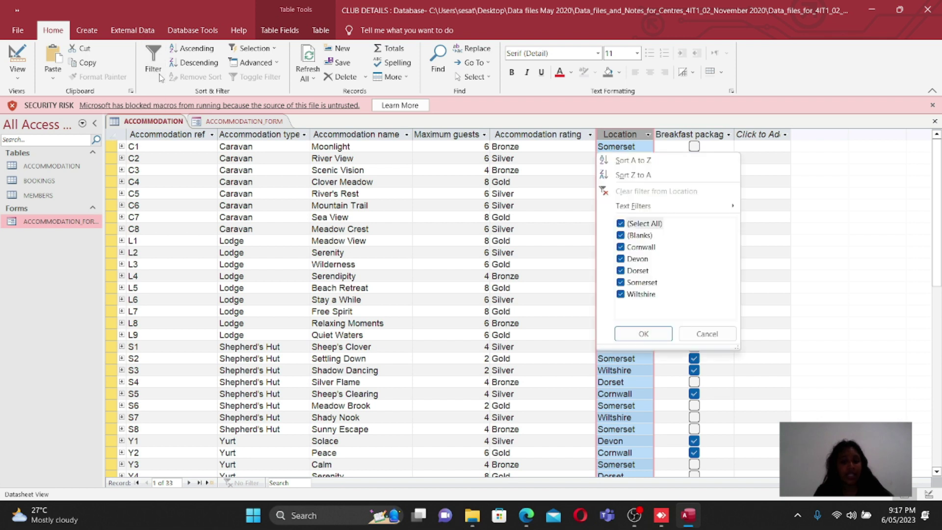
pyautogui.click(639, 162)
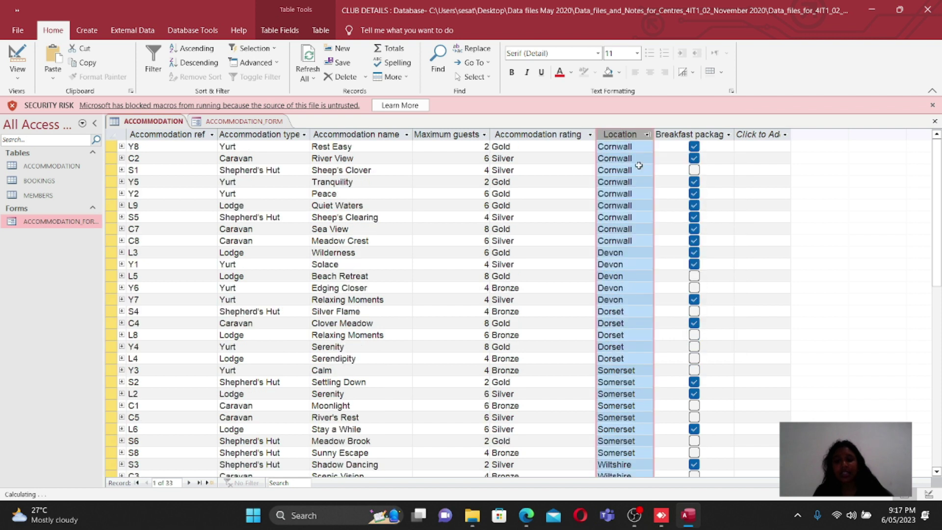
pyautogui.rightClick(621, 136)
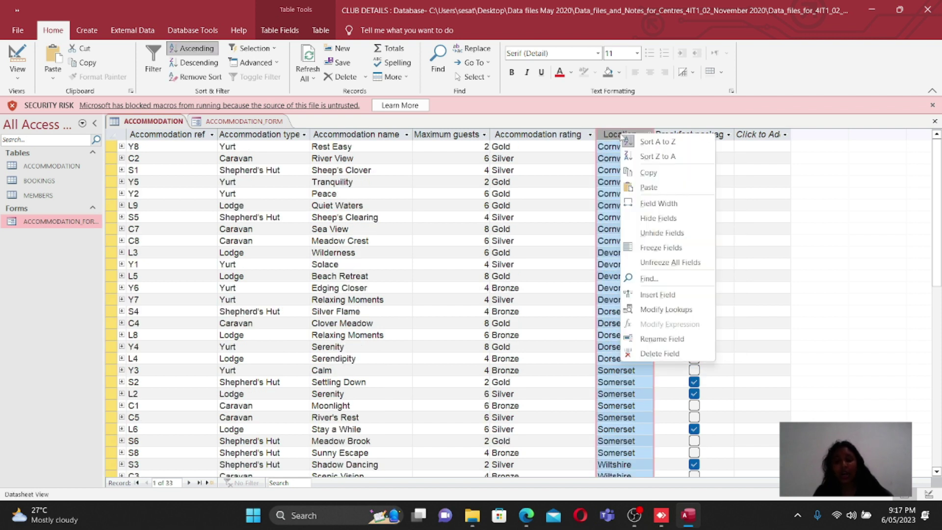
pyautogui.click(654, 141)
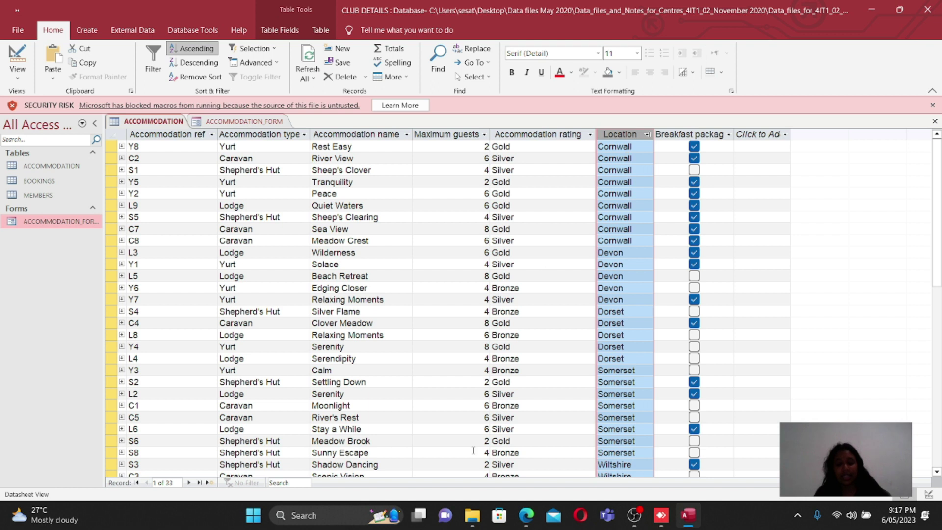
# Read the Task A2d query requirements in Edge and locate the Accommodation type field in the Access table
pyautogui.click(526, 515)
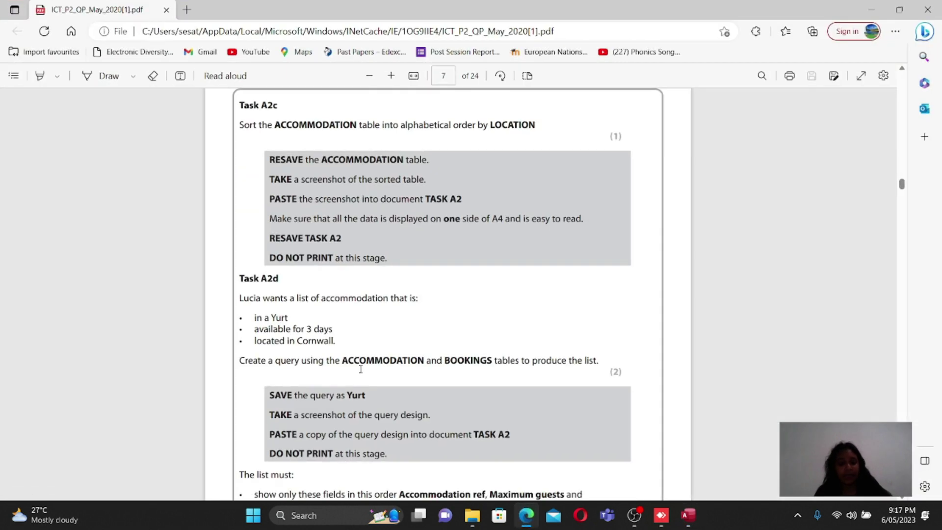
pyautogui.scroll(-3, 345, 331)
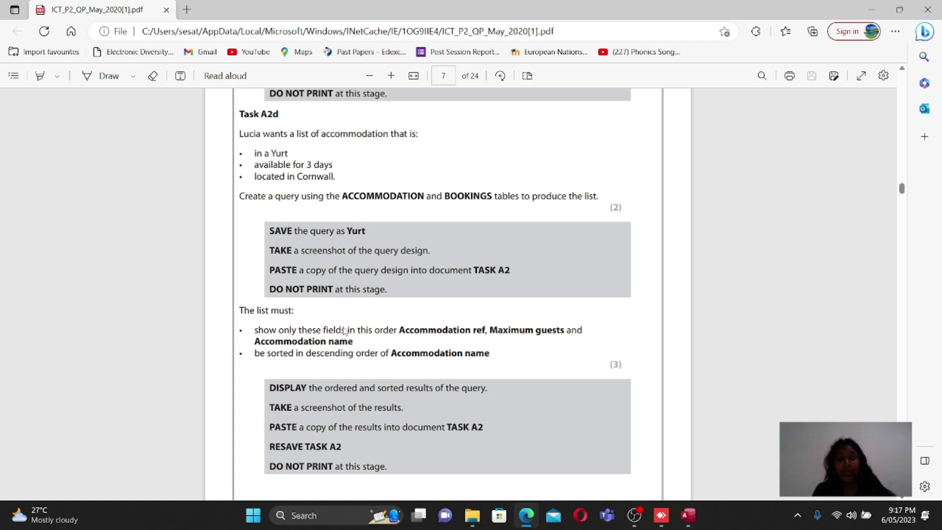
pyautogui.click(869, 14)
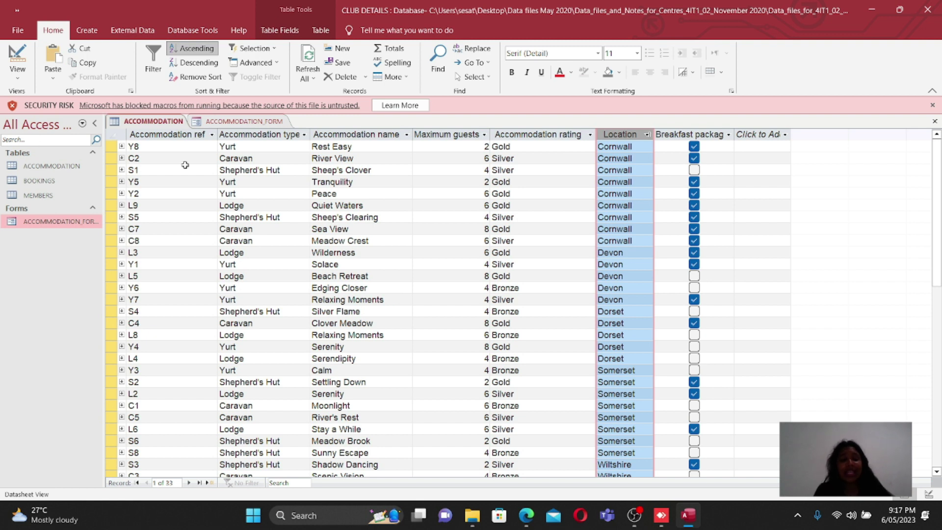
pyautogui.click(269, 135)
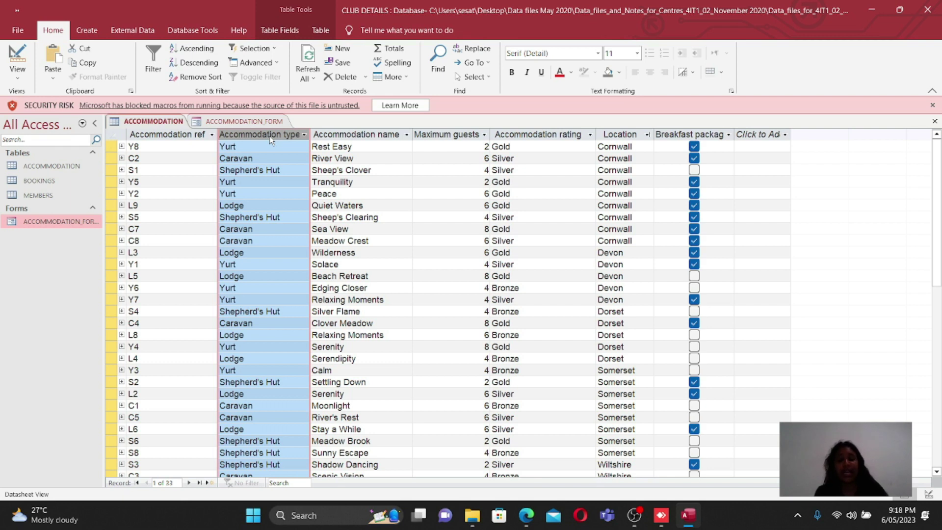
pyautogui.moveTo(523, 518)
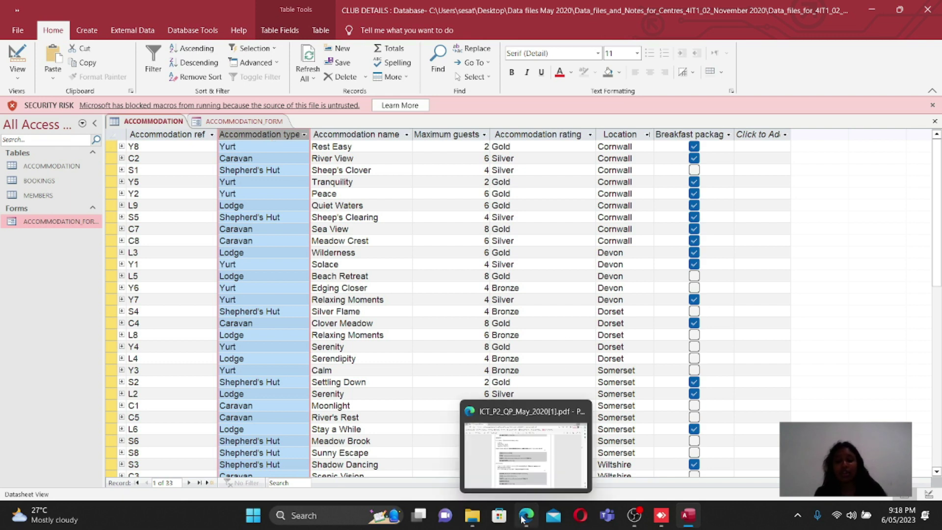
pyautogui.click(522, 475)
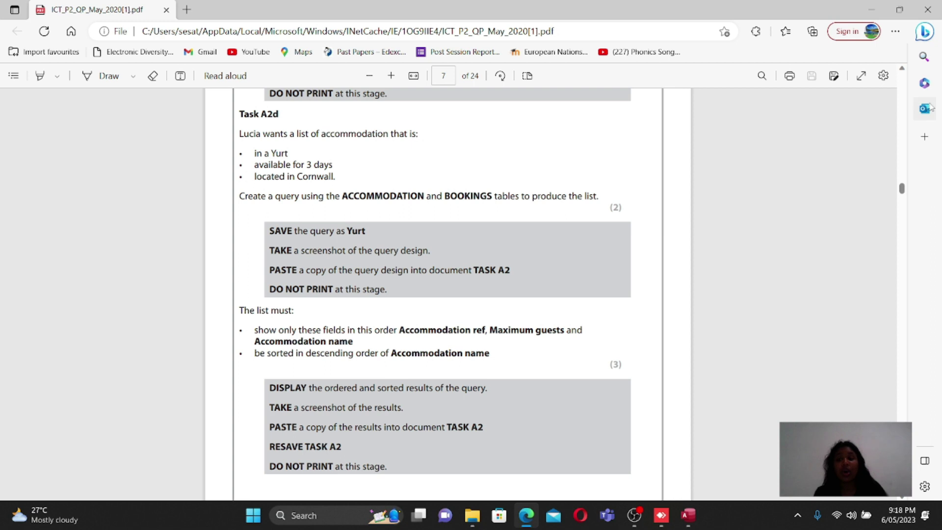
pyautogui.click(865, 5)
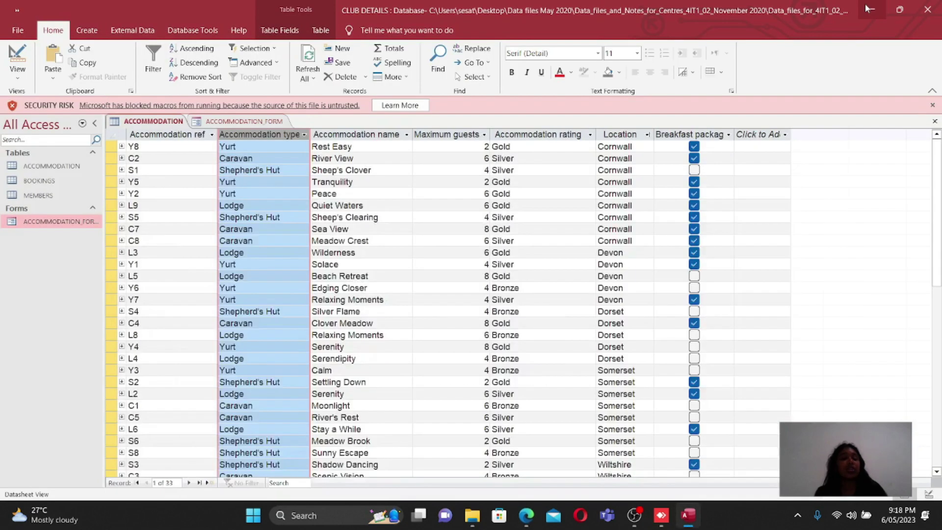
# Create a new query in design view and add the ACCOMMODATION table to it
pyautogui.click(84, 30)
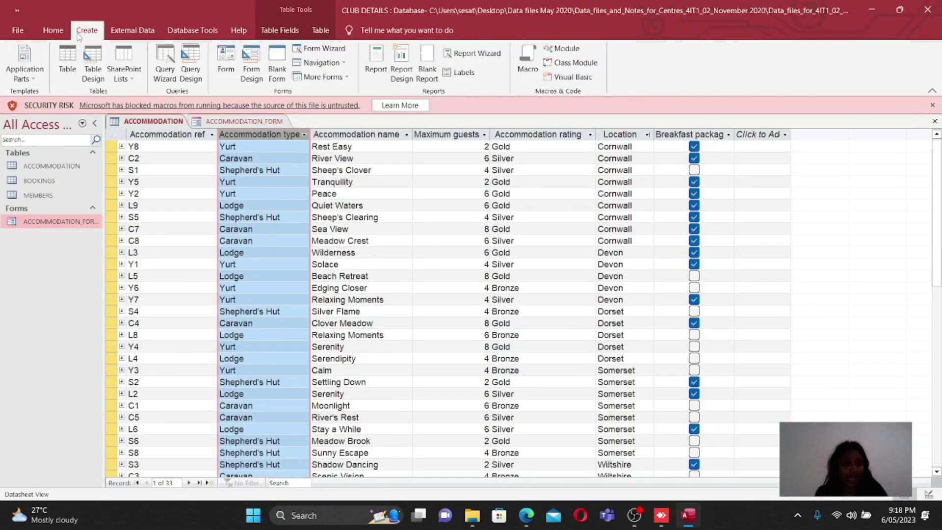
pyautogui.click(195, 79)
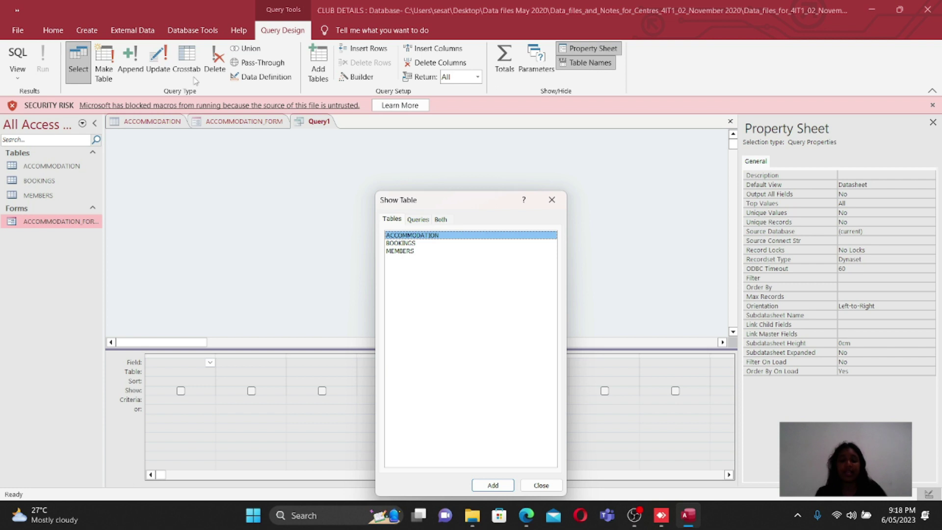
pyautogui.doubleClick(469, 236)
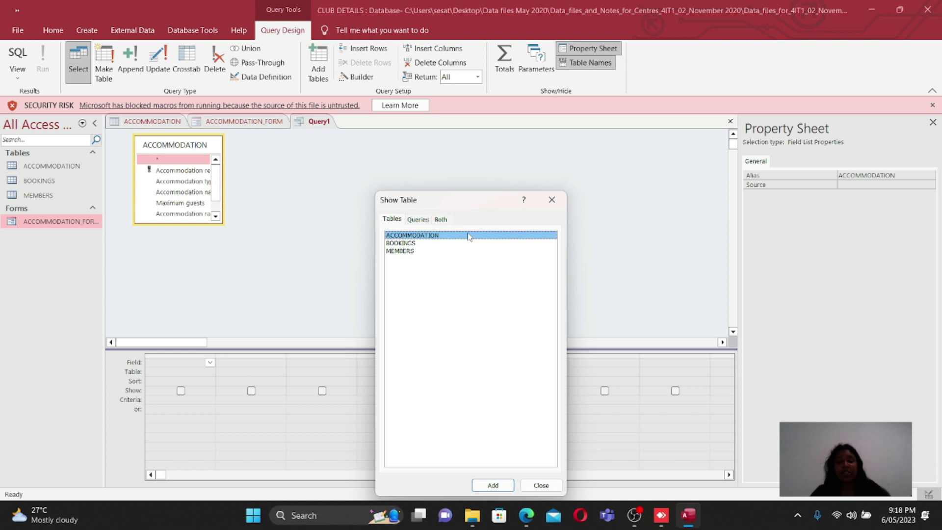
pyautogui.click(550, 201)
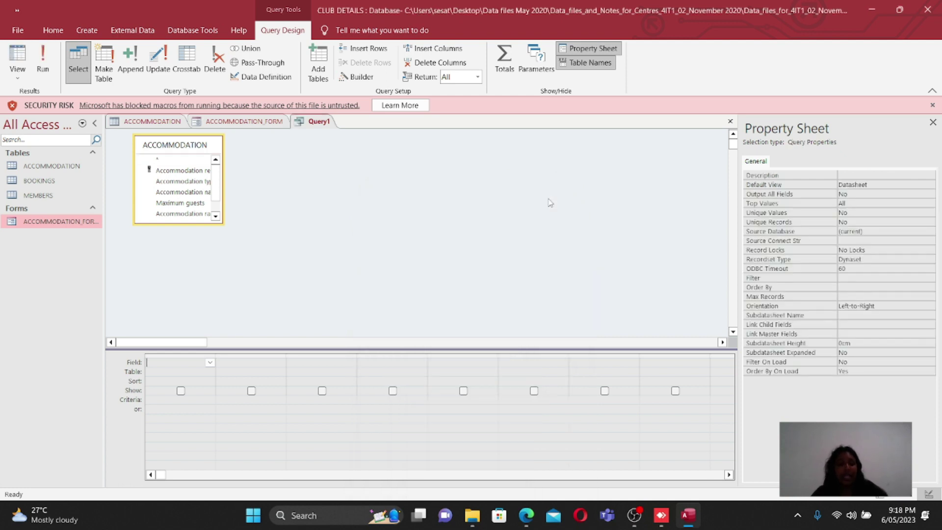
# Check the Accommodation type column in the ACCOMMODATION table, and add the Accommodation type field to the query grid
pyautogui.click(216, 216)
pyautogui.click(216, 216)
pyautogui.scroll(1, 201, 214)
pyautogui.click(162, 122)
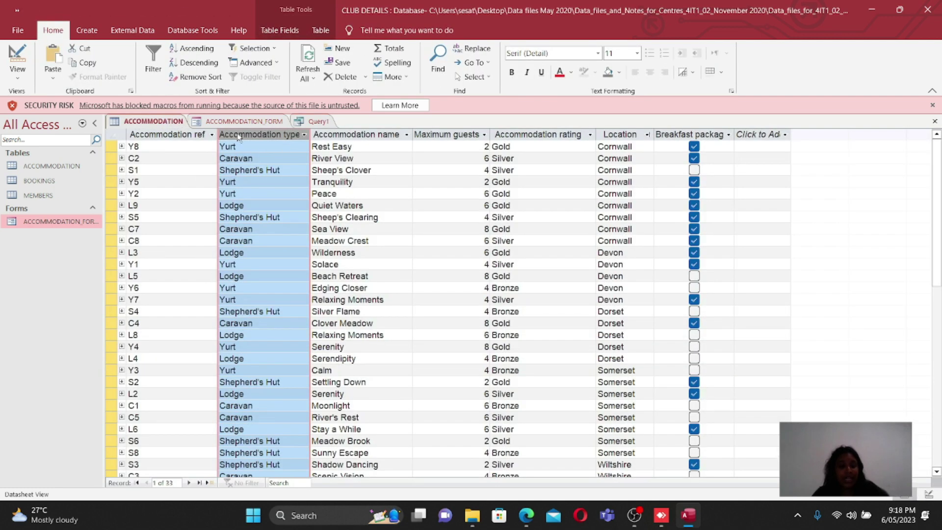
pyautogui.click(306, 121)
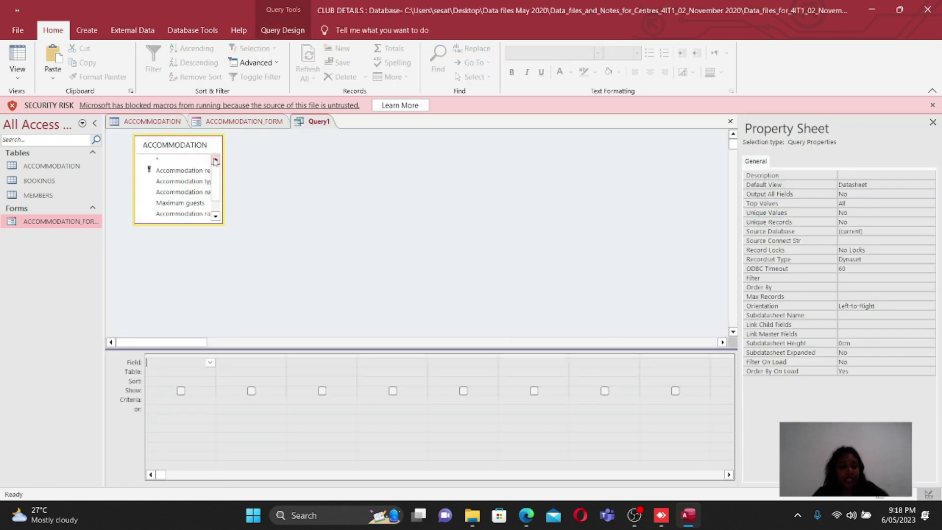
pyautogui.doubleClick(194, 182)
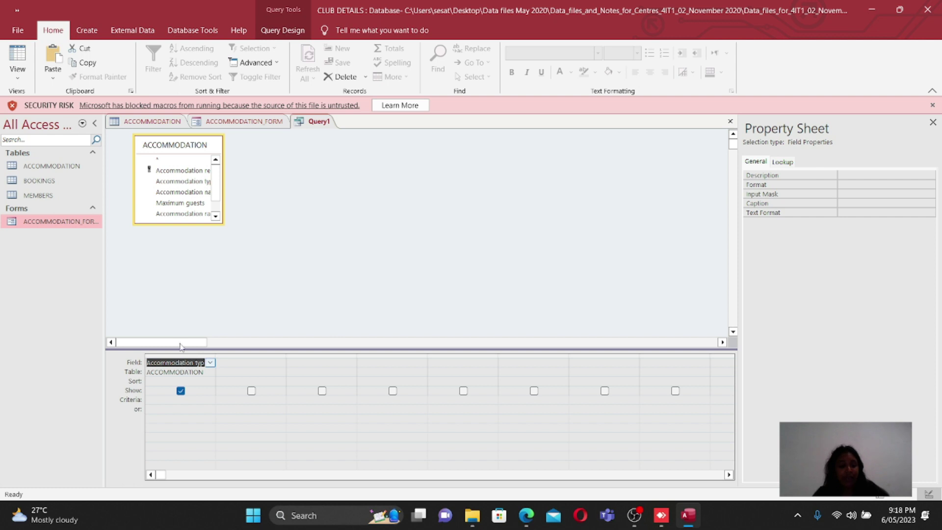
# Reread the Task A2d criteria in Edge, and open the BOOKINGS table in Access to locate the Number of days booked column
pyautogui.click(152, 121)
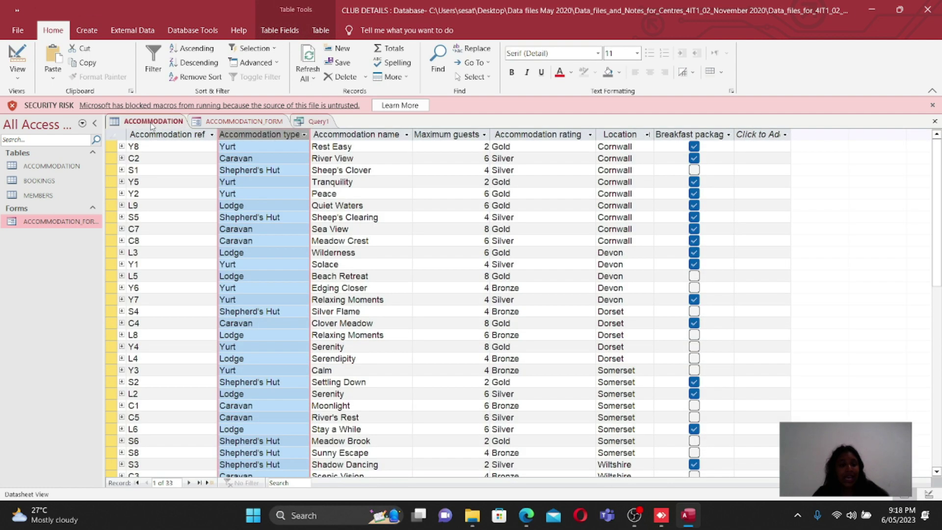
pyautogui.click(529, 507)
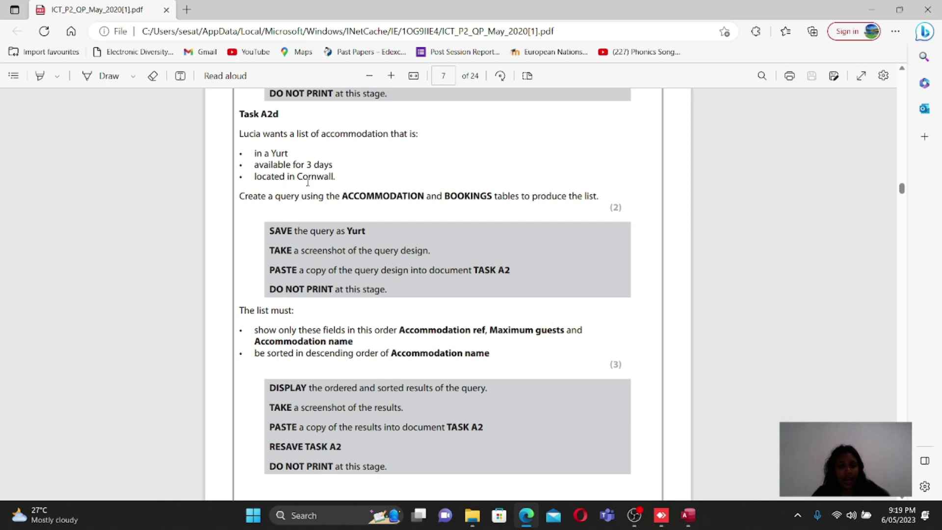
pyautogui.click(867, 7)
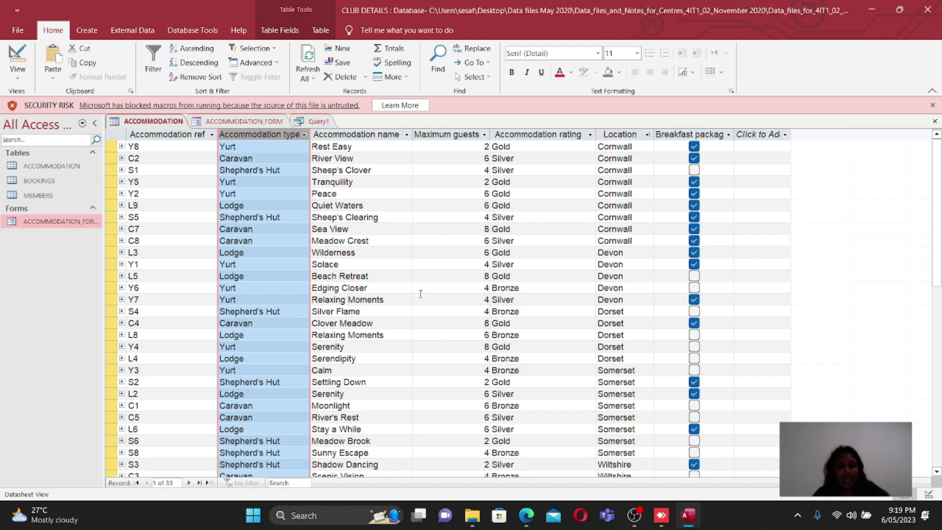
pyautogui.click(36, 183)
pyautogui.doubleClick(36, 183)
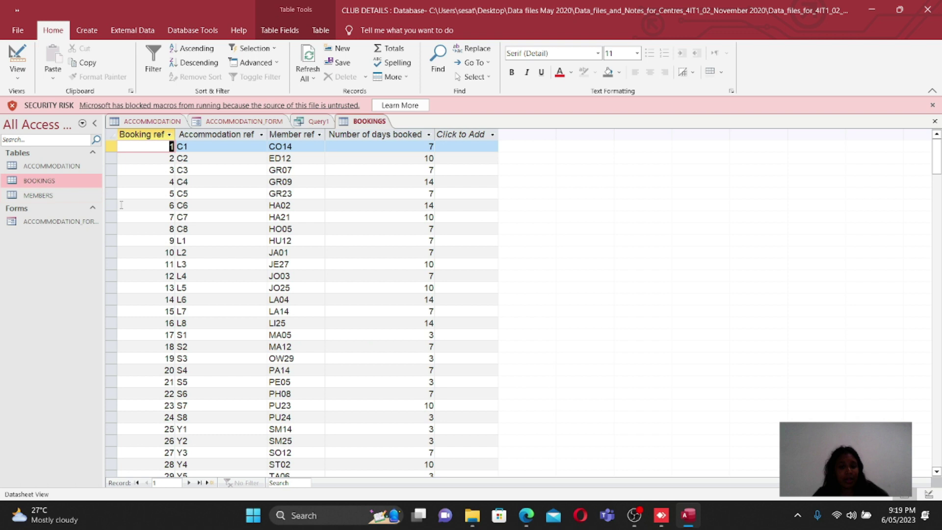
pyautogui.click(382, 134)
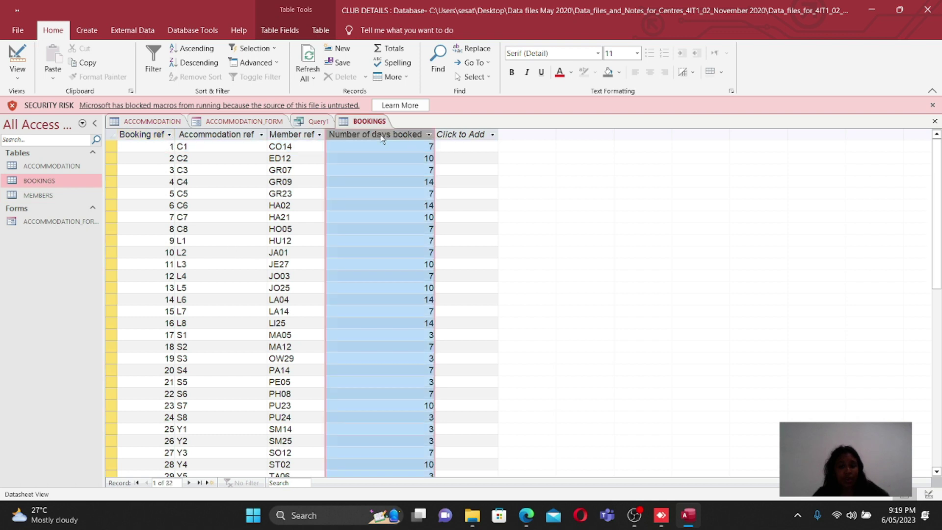
# Return to the query design and add the BOOKINGS table alongside ACCOMMODATION
pyautogui.click(318, 121)
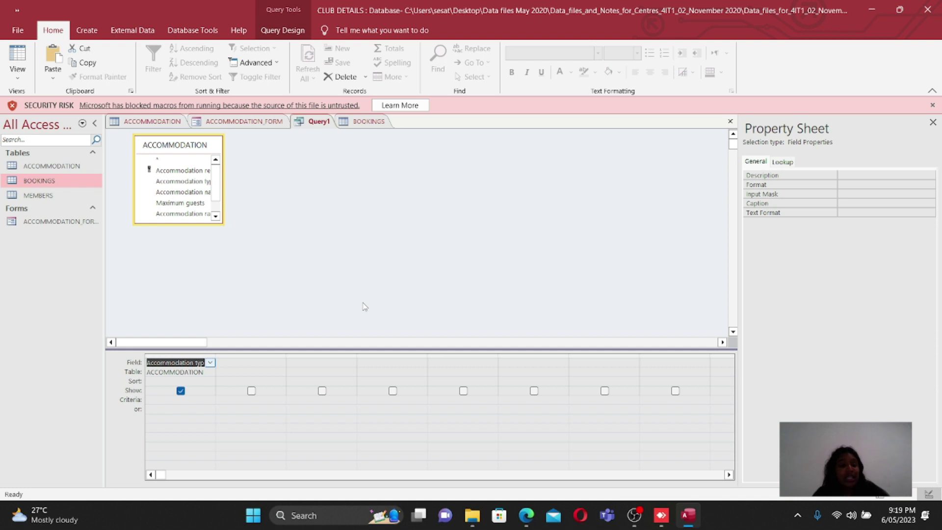
pyautogui.click(215, 230)
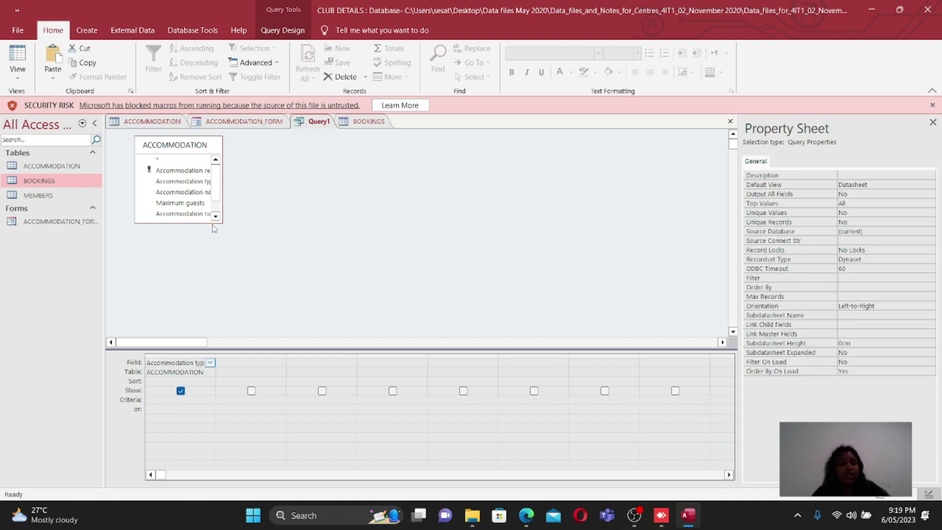
pyautogui.click(198, 148)
pyautogui.click(320, 178)
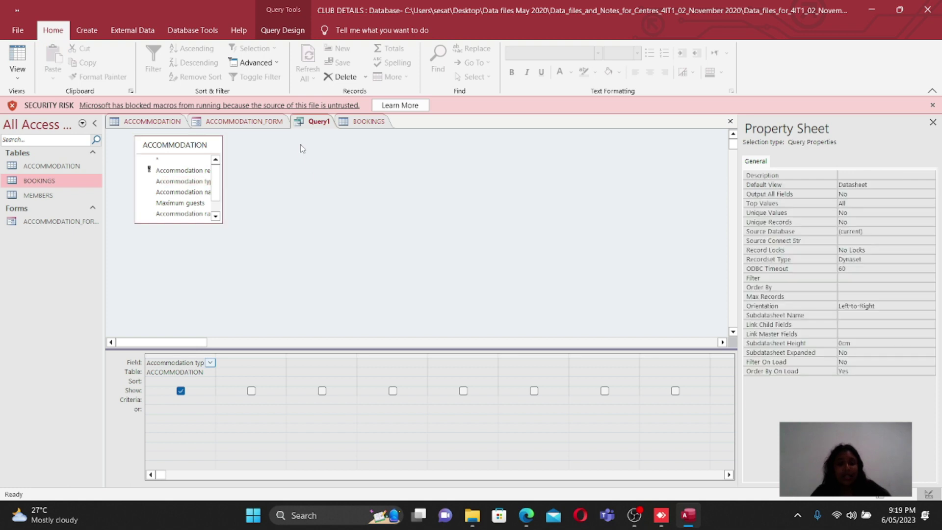
pyautogui.click(278, 8)
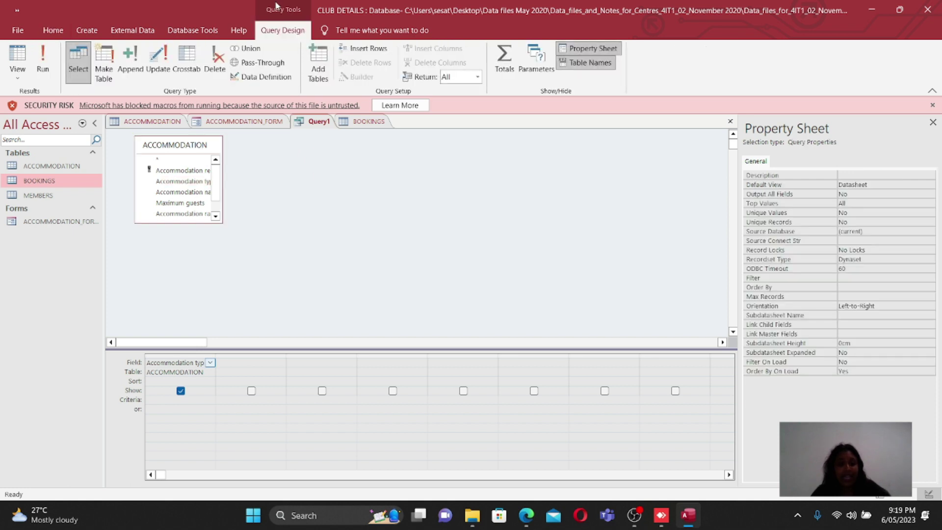
pyautogui.click(316, 74)
pyautogui.doubleClick(392, 244)
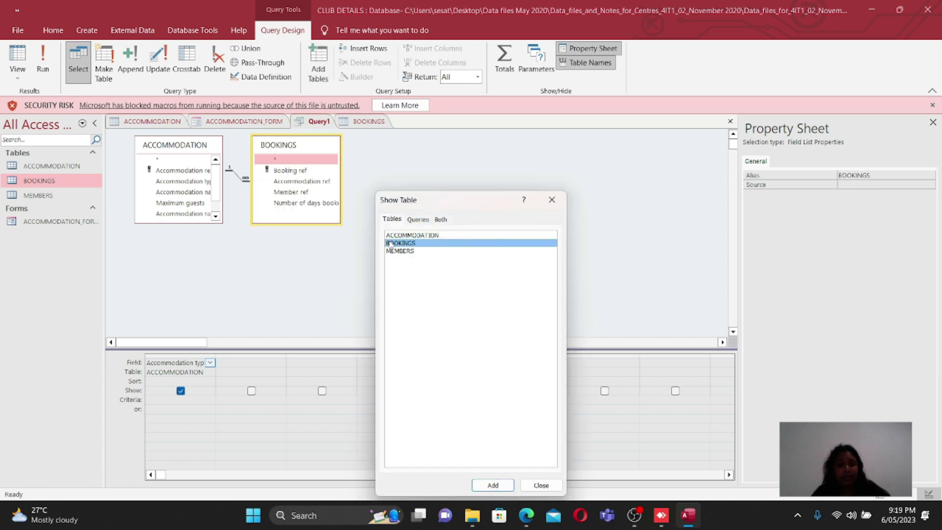
pyautogui.click(552, 200)
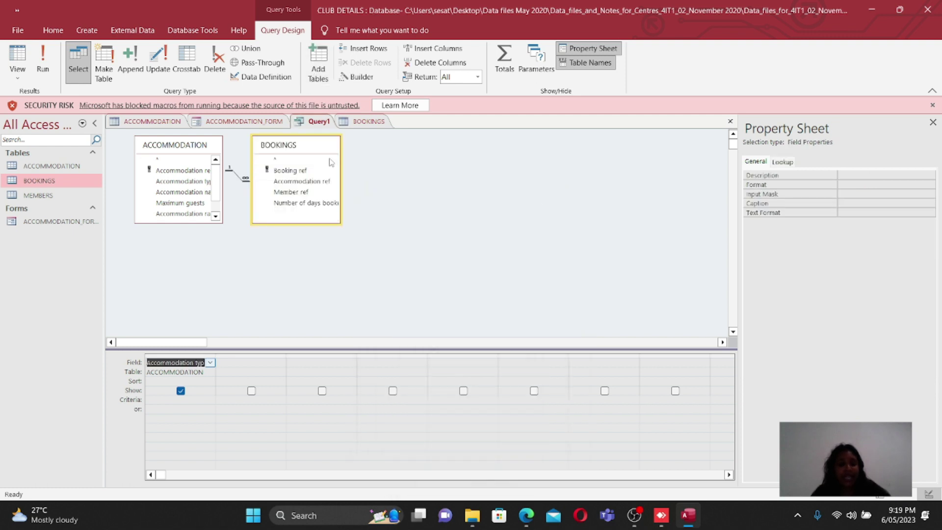
# Add Number of days booked from BOOKINGS and Location from ACCOMMODATION to the query grid, checking the Task A2d requirements in Edge
pyautogui.click(290, 204)
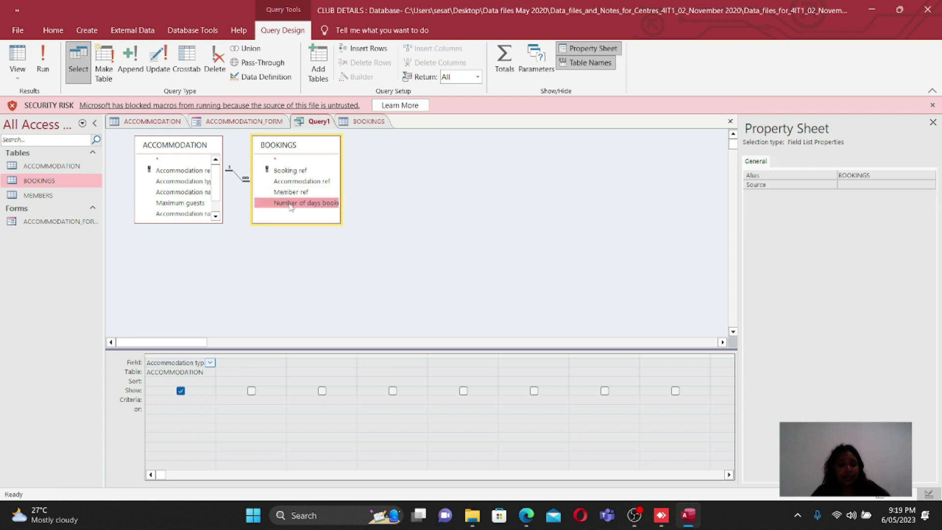
pyautogui.doubleClick(290, 204)
pyautogui.moveTo(472, 519)
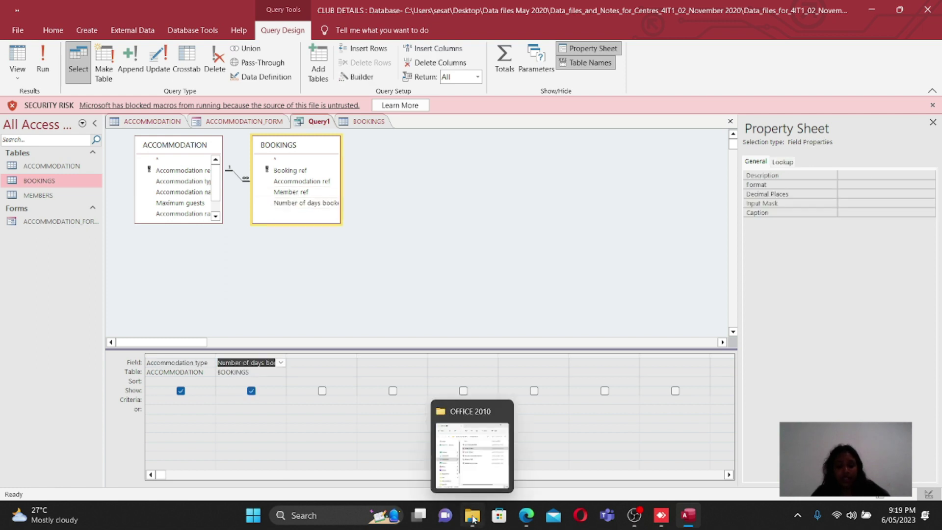
pyautogui.click(526, 515)
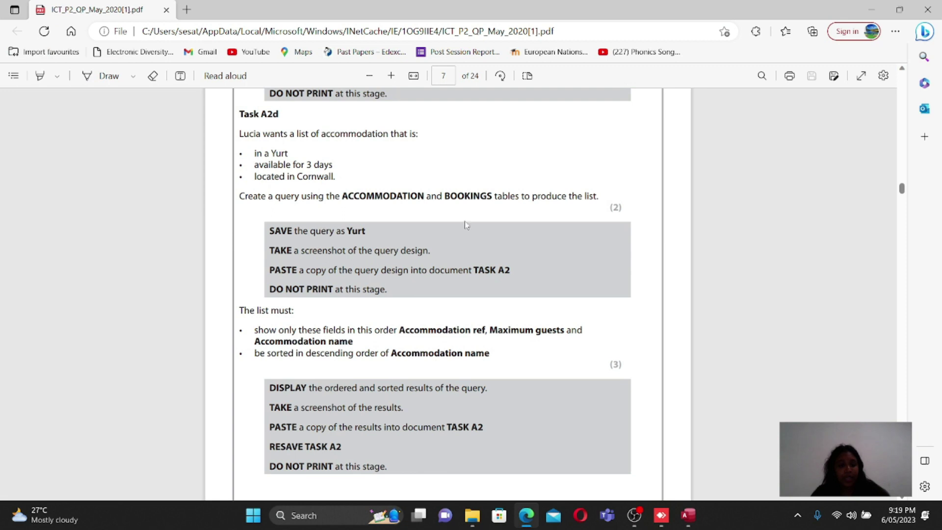
pyautogui.click(872, 9)
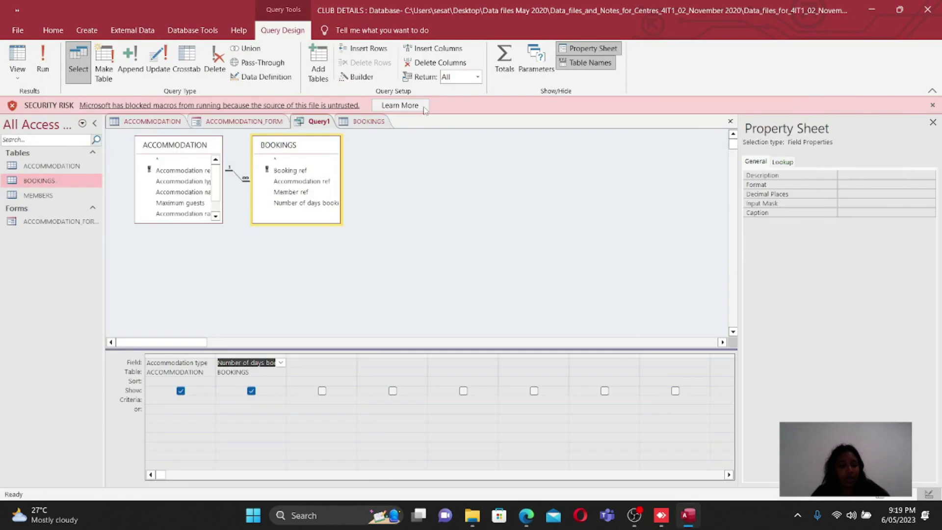
pyautogui.click(200, 214)
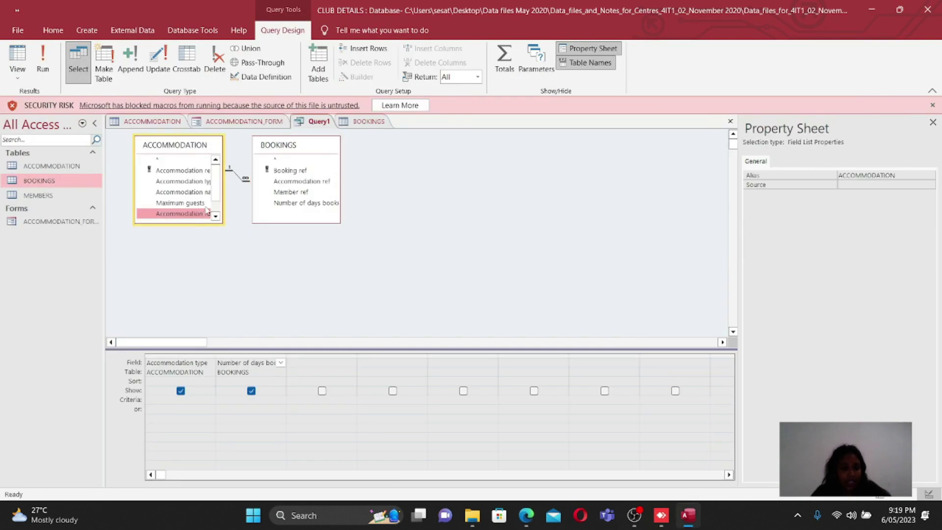
pyautogui.click(215, 215)
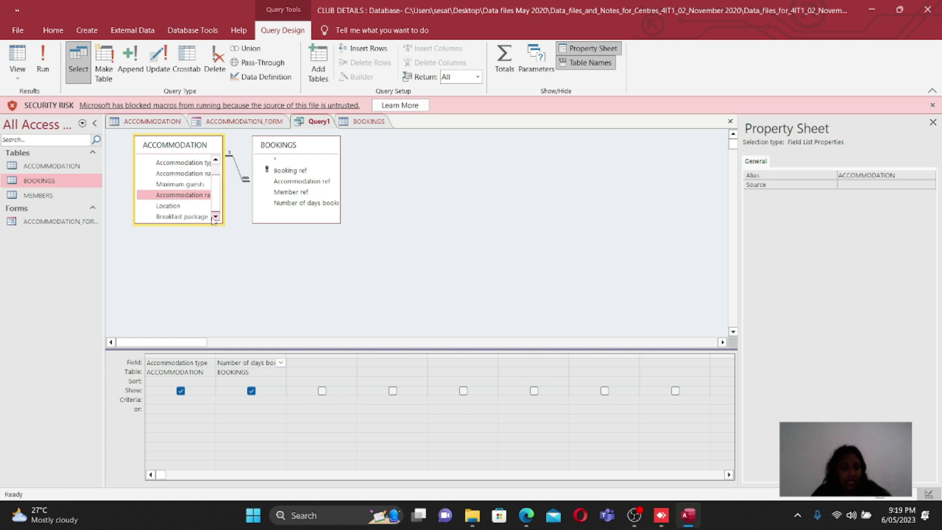
pyautogui.doubleClick(168, 206)
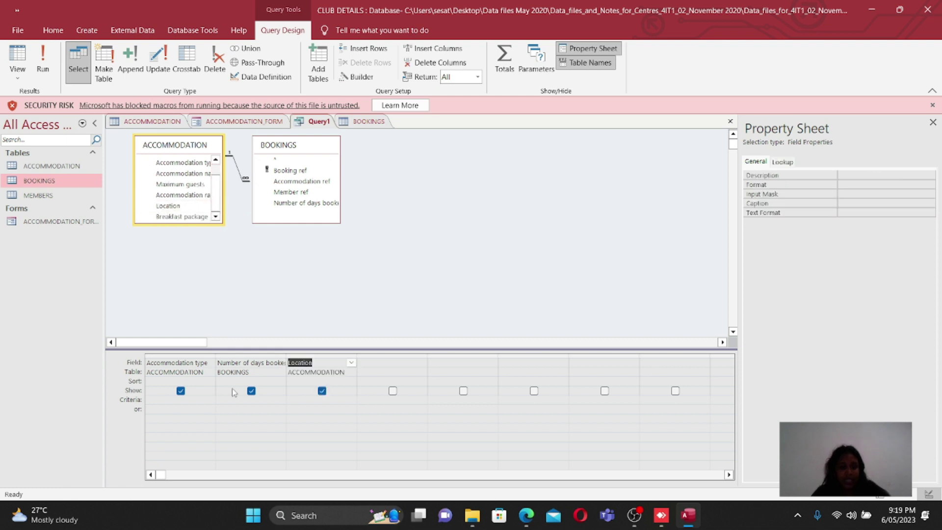
# Try to copy the Yurt value from the first record of the ACCOMMODATION table for the query criterion
pyautogui.click(204, 410)
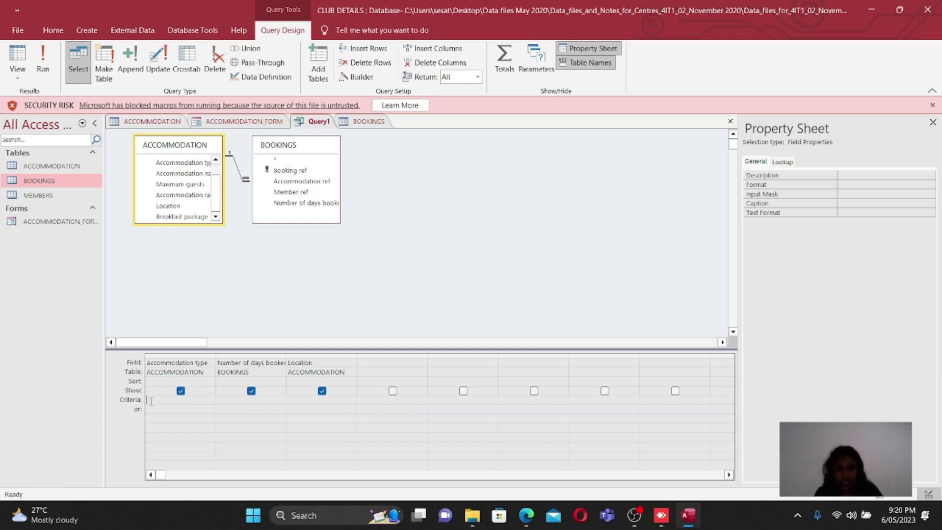
pyautogui.click(152, 122)
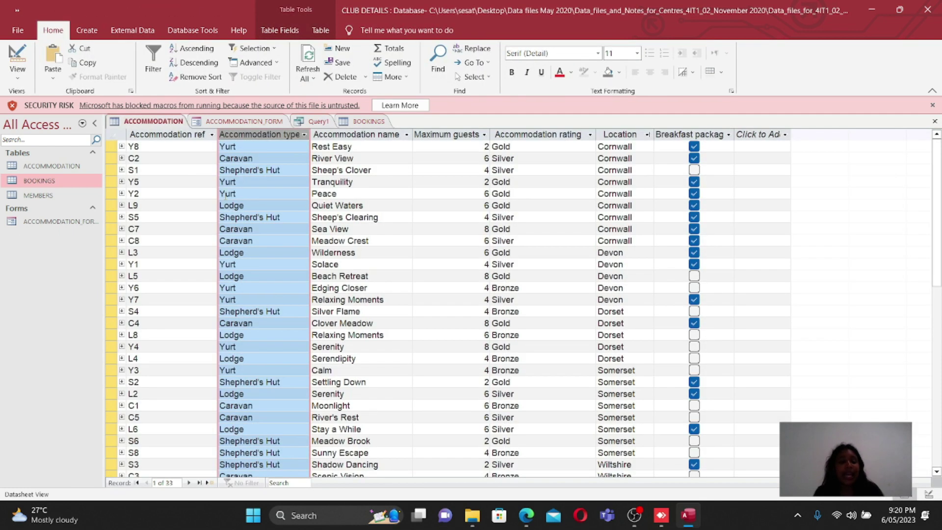
pyautogui.doubleClick(240, 146)
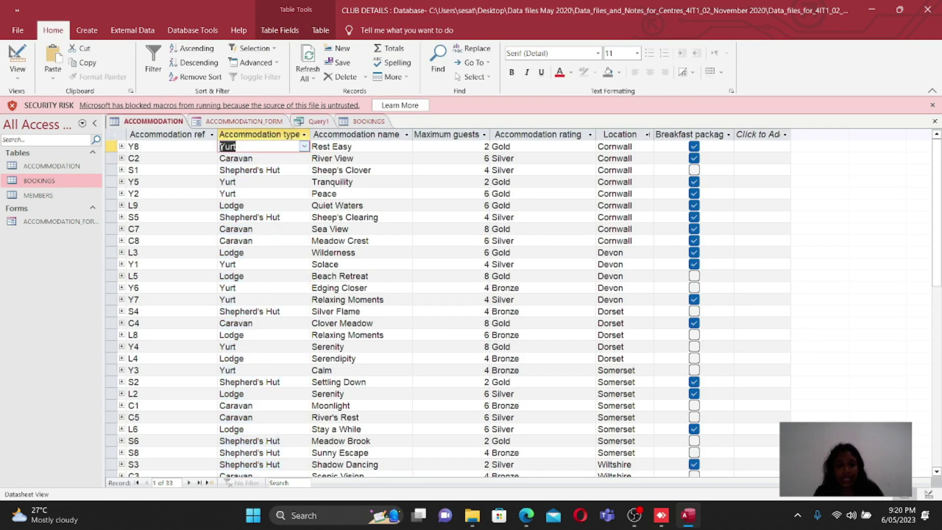
pyautogui.hotkey('ctrl', 'c')
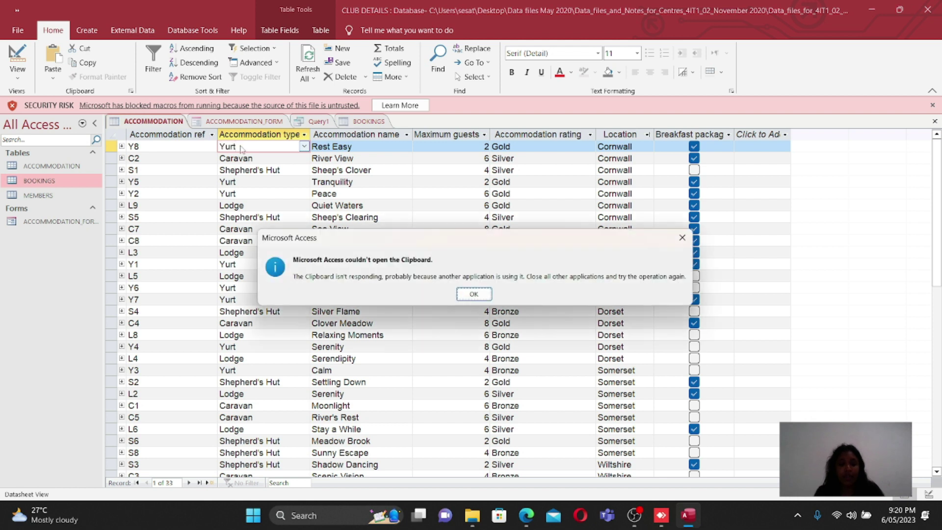
pyautogui.click(487, 299)
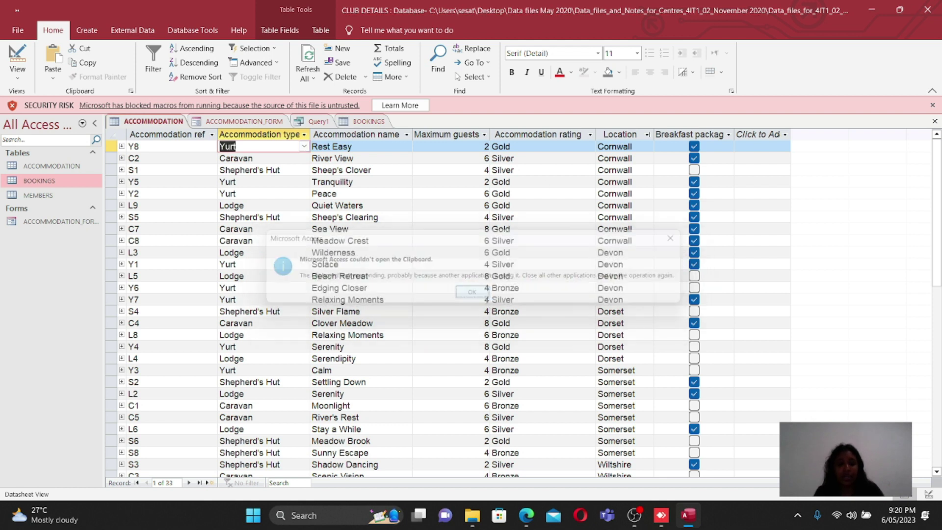
pyautogui.click(349, 122)
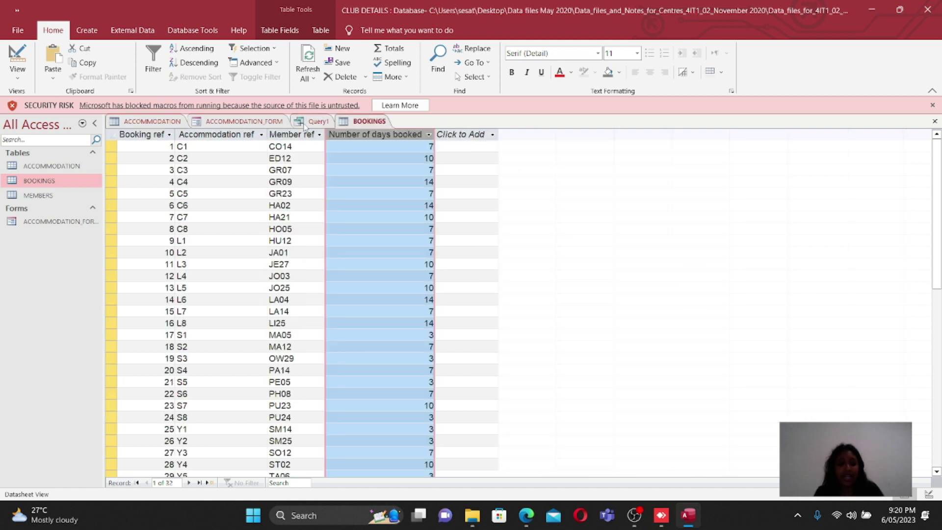
# In the query design, set the Accommodation type criterion to ="Yart" and the Number of days booked criterion to =3
pyautogui.click(314, 121)
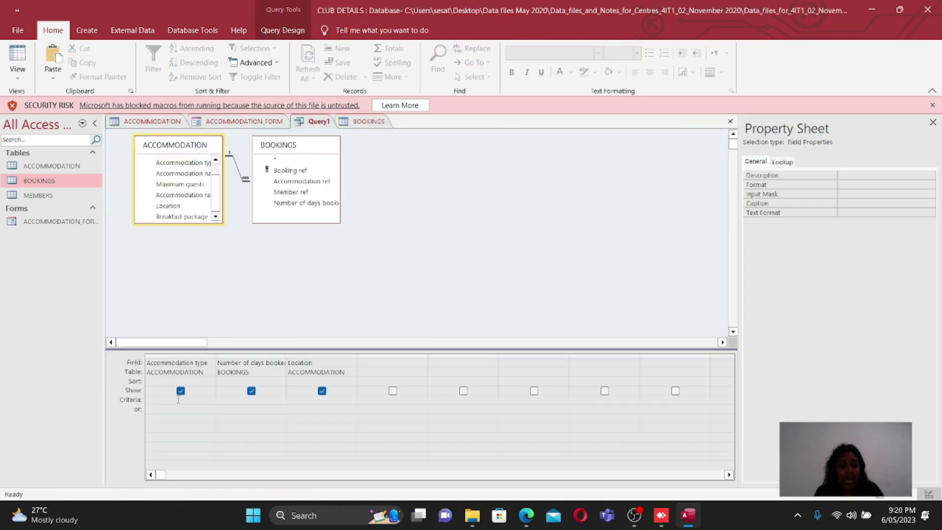
pyautogui.write('=')
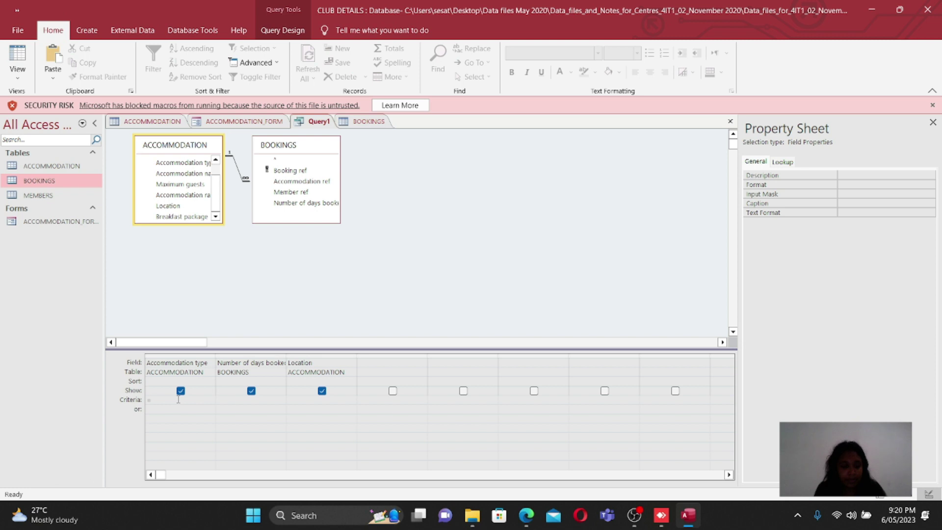
pyautogui.write('"Yart')
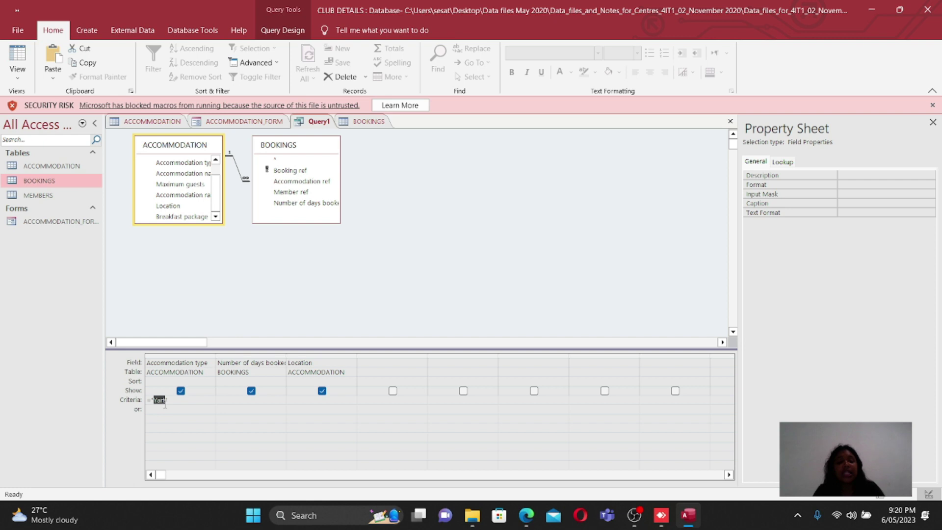
pyautogui.click(219, 401)
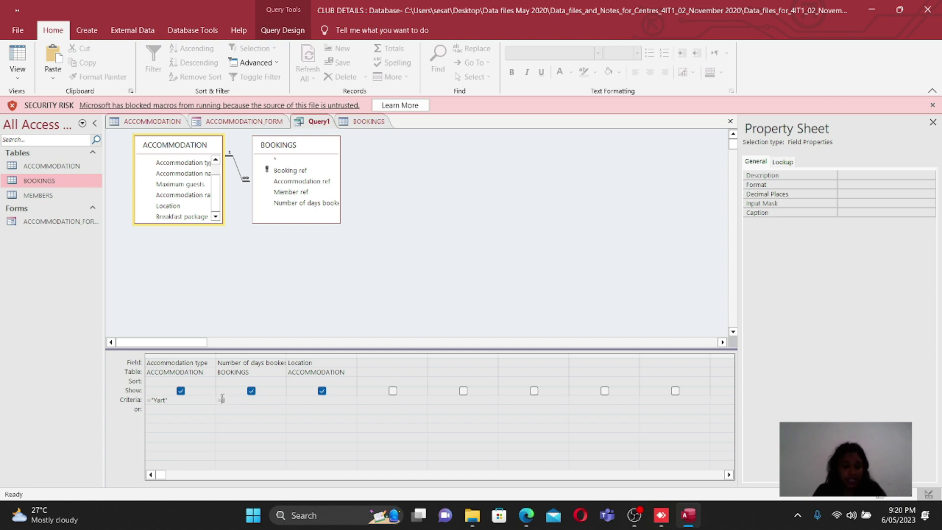
# Check the Location values in the ACCOMMODATION table, and set the query's Location criterion to ="Cornwall"
pyautogui.click(291, 402)
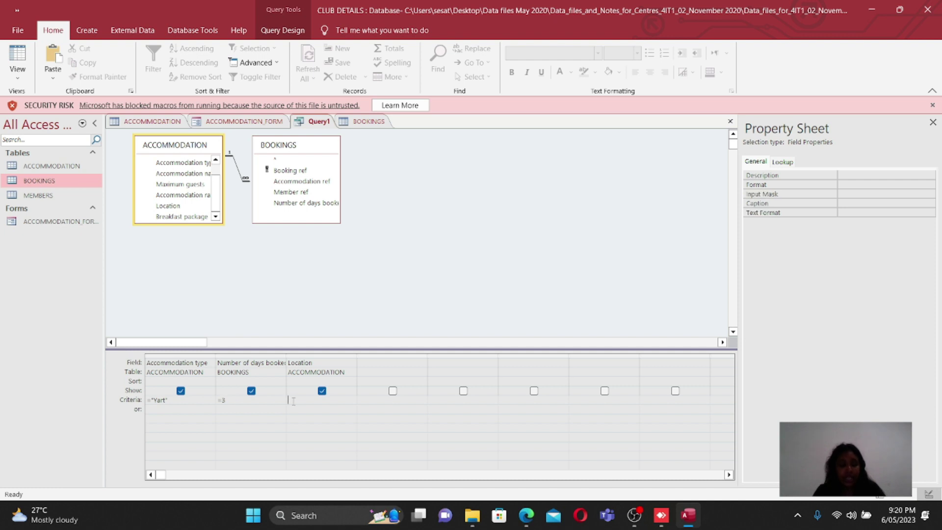
pyautogui.click(150, 122)
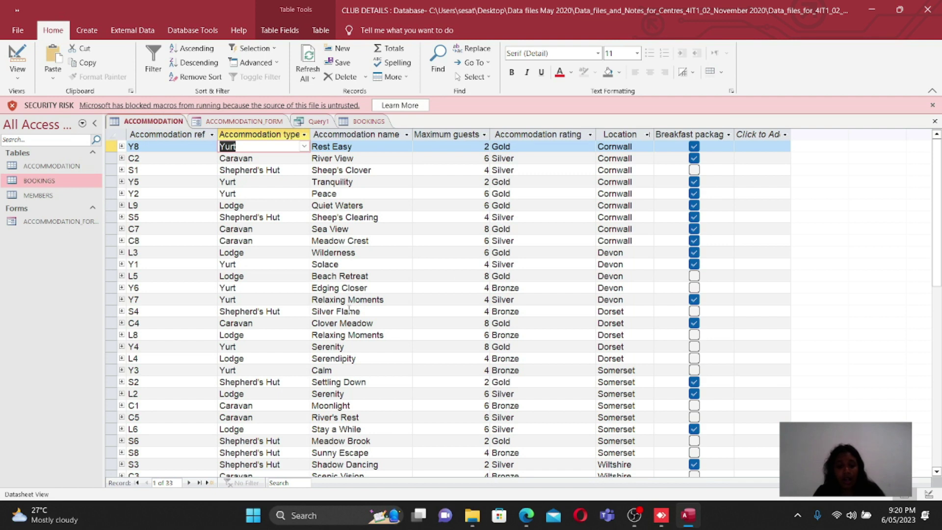
pyautogui.click(314, 122)
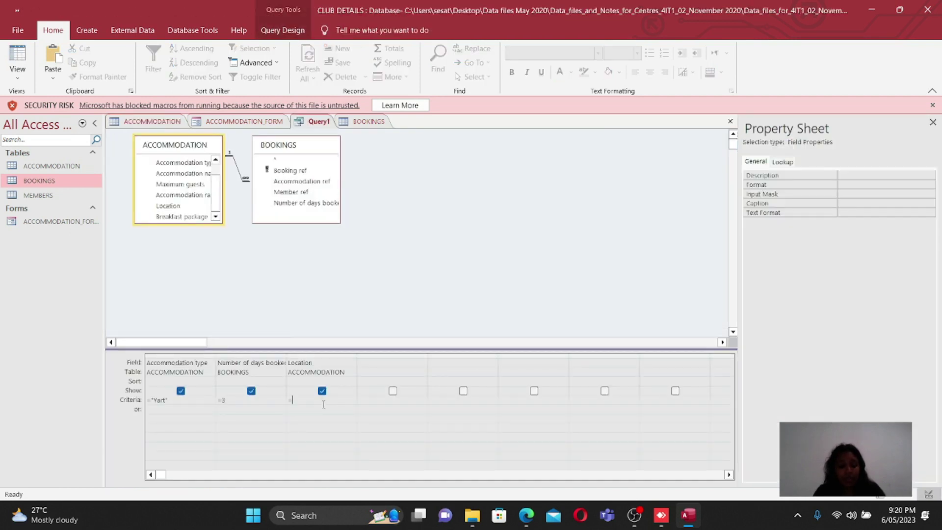
pyautogui.click(323, 404)
pyautogui.write('="Cornwall')
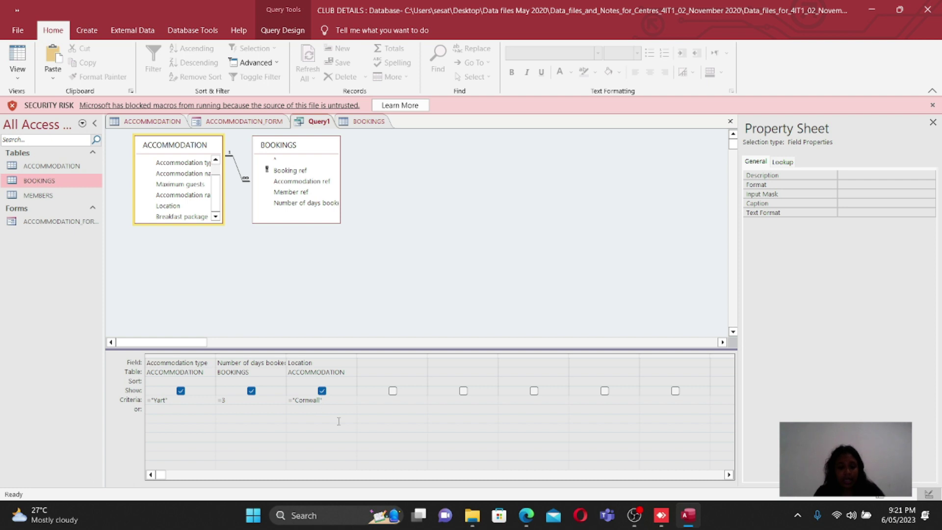
# Open Magnifier to enlarge the criteria in the query design grid, and close it again
pyautogui.click(328, 505)
pyautogui.write('mag')
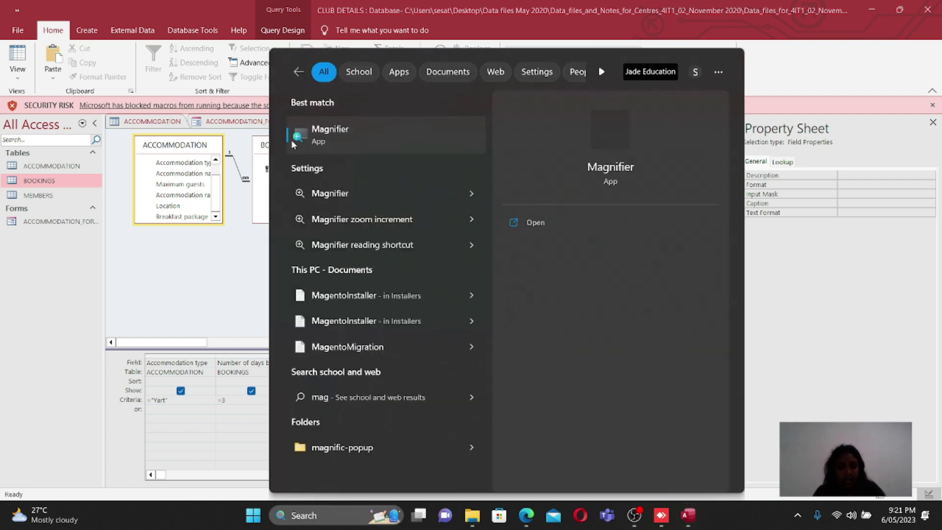
pyautogui.click(291, 139)
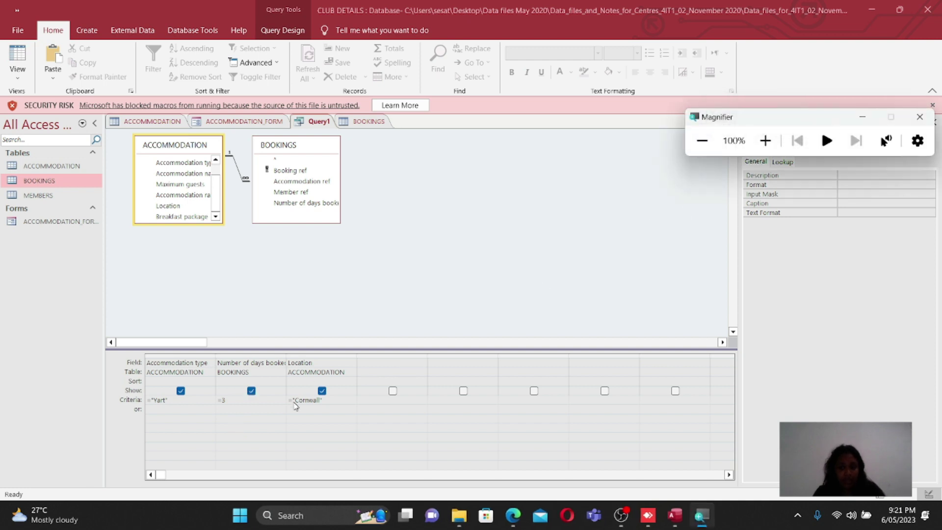
pyautogui.click(766, 140)
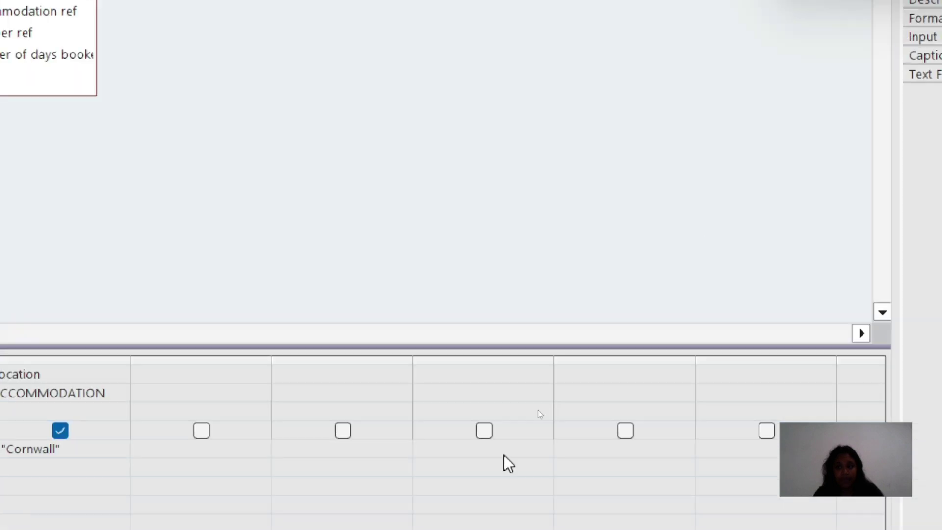
pyautogui.click(614, 111)
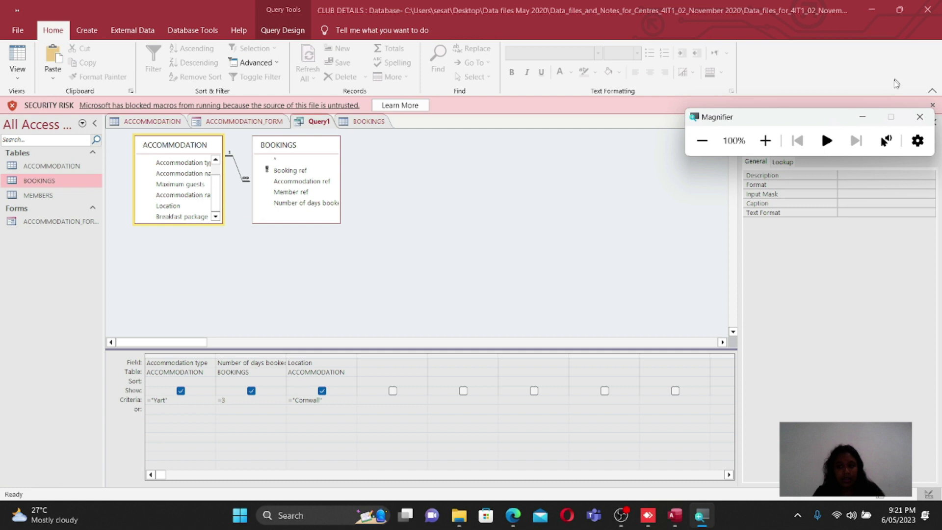
pyautogui.click(914, 117)
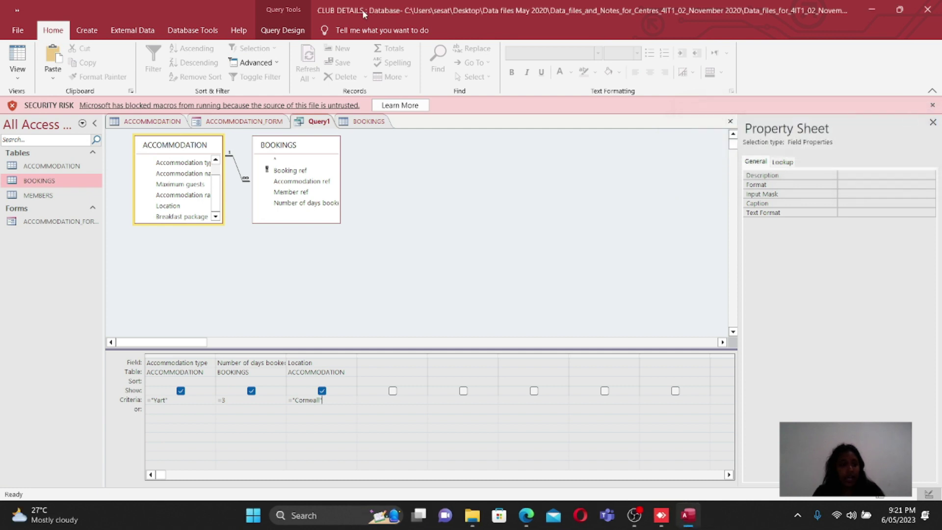
# Run the query and compare its result with the ACCOMMODATION and BOOKINGS tables
pyautogui.click(293, 10)
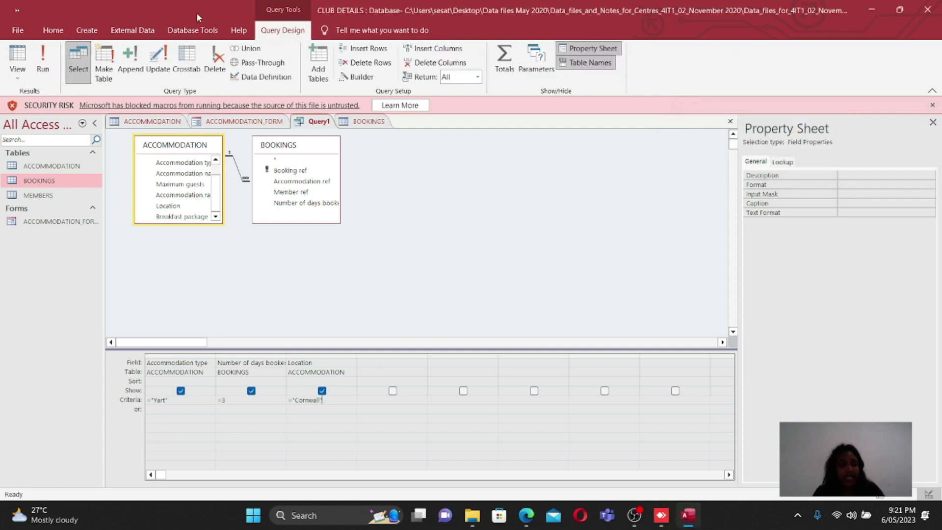
pyautogui.click(44, 61)
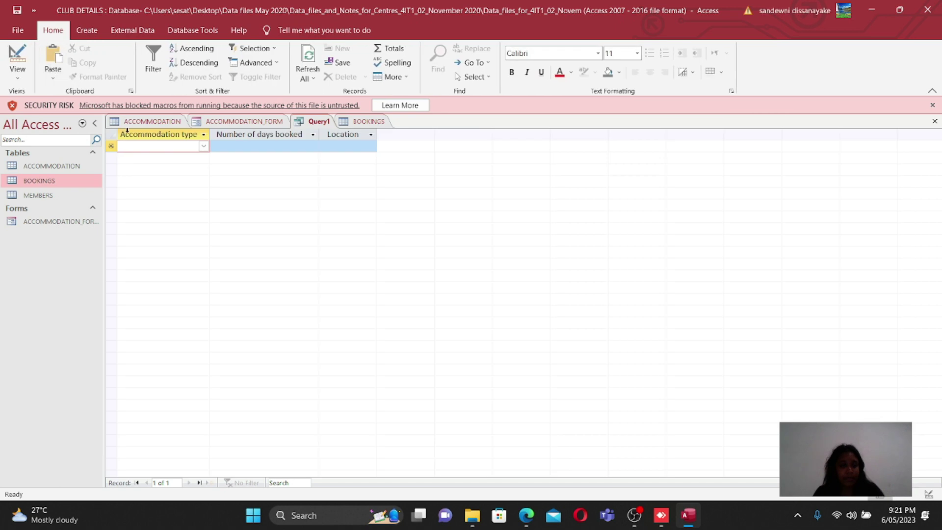
pyautogui.click(166, 122)
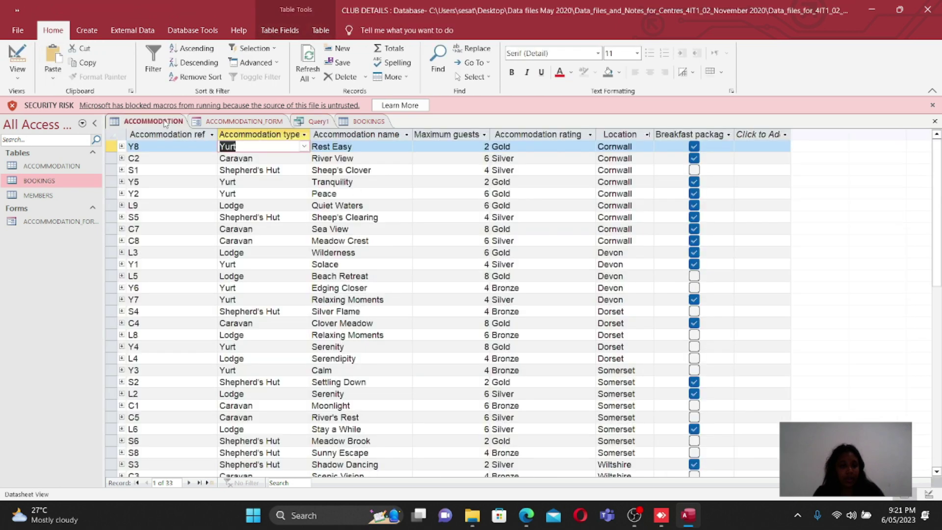
pyautogui.click(319, 122)
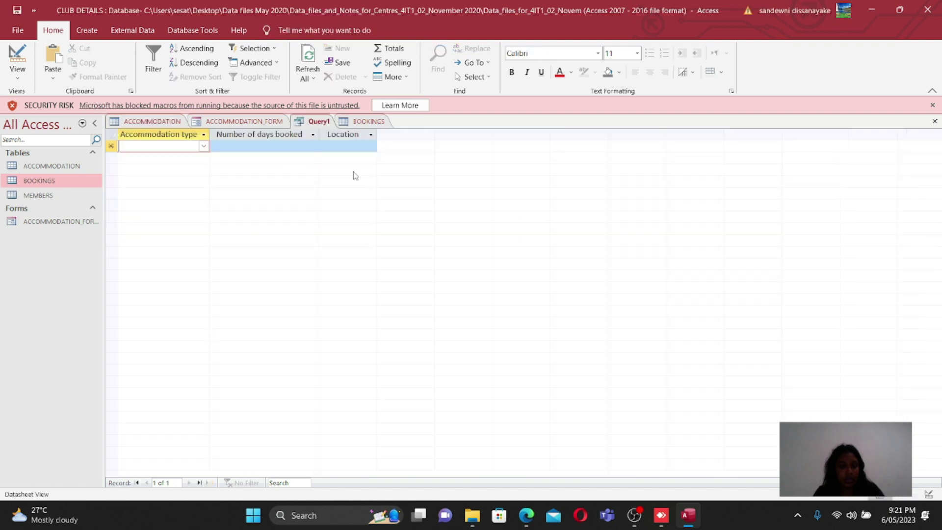
pyautogui.click(358, 122)
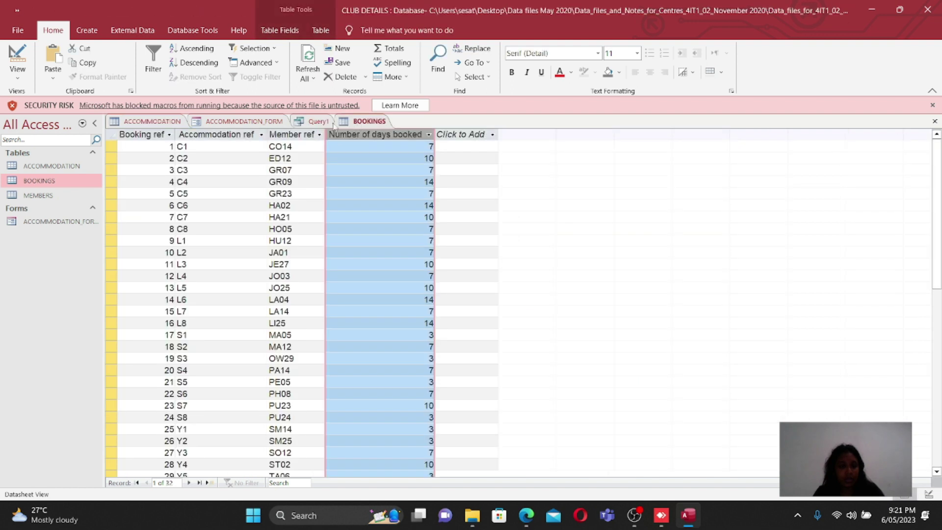
pyautogui.click(314, 122)
# Return to the query design and correct the Accommodation type criterion to ="Yurt"
pyautogui.click(17, 72)
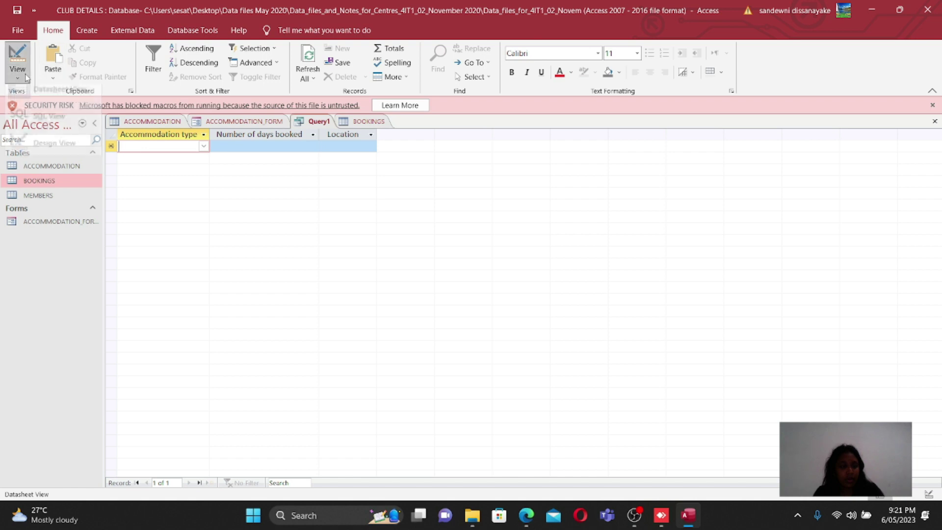
pyautogui.click(37, 153)
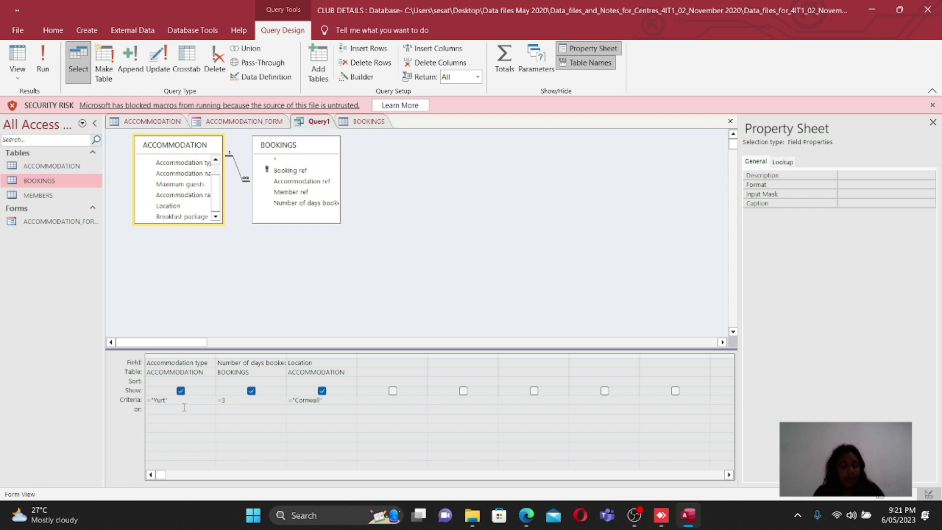
pyautogui.moveTo(168, 400); pyautogui.dragTo(158, 401)
pyautogui.click(170, 408)
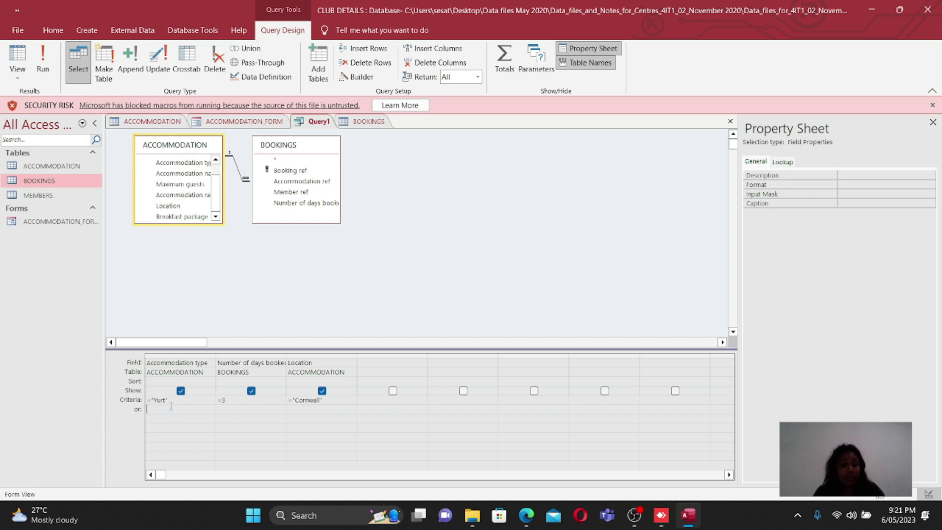
# Check the Yurt spelling in the ACCOMMODATION table, rerun the query, and review its Accommodation type, Number of days booked and Location columns
pyautogui.click(169, 125)
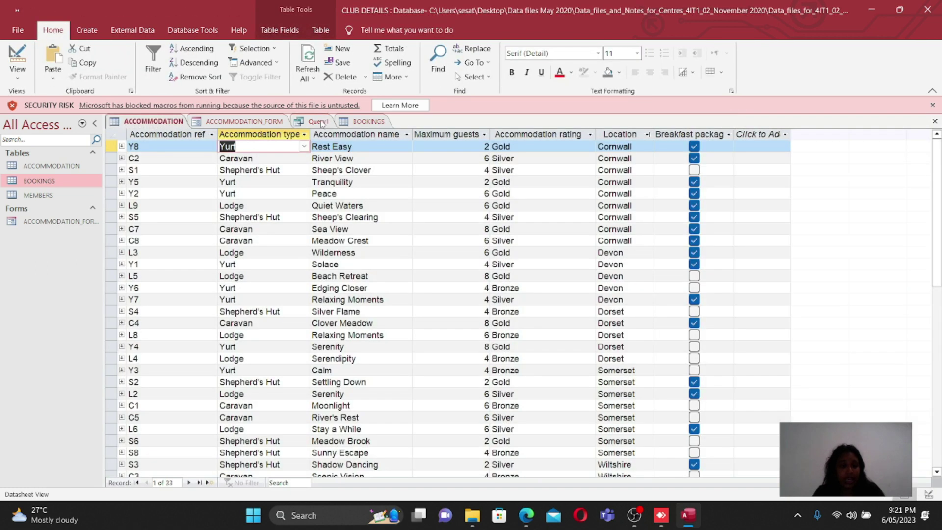
pyautogui.click(320, 122)
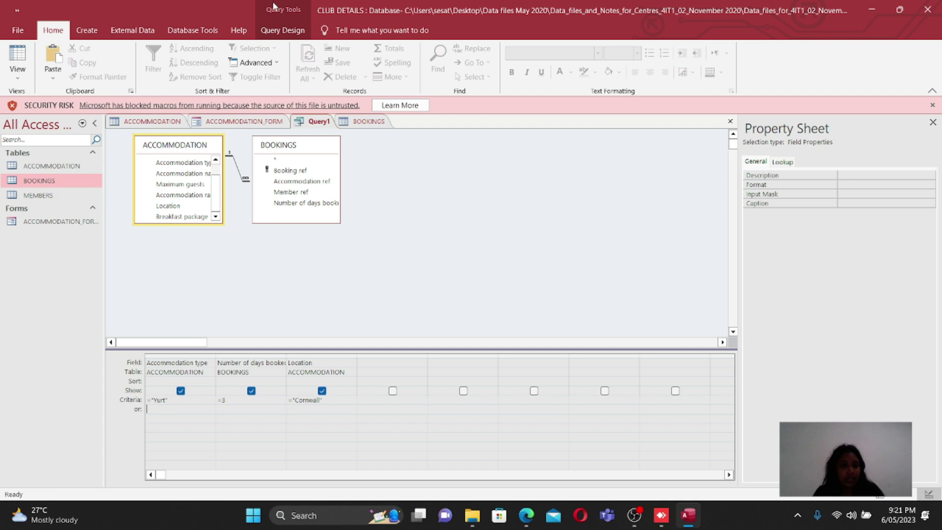
pyautogui.click(283, 30)
pyautogui.click(53, 68)
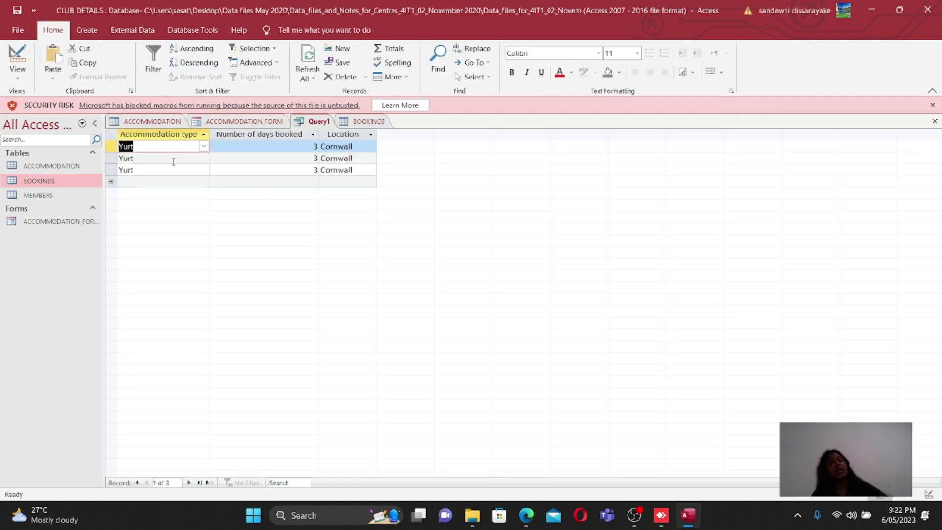
pyautogui.click(181, 139)
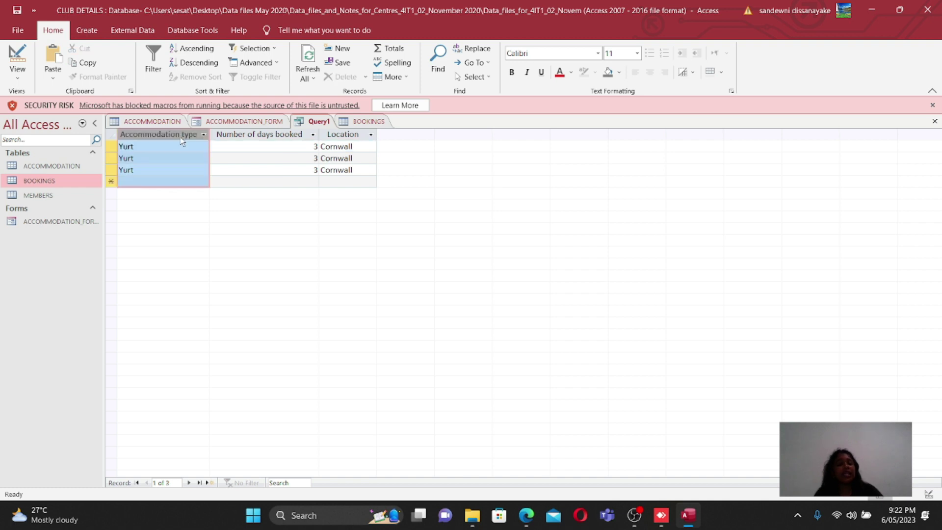
pyautogui.click(233, 137)
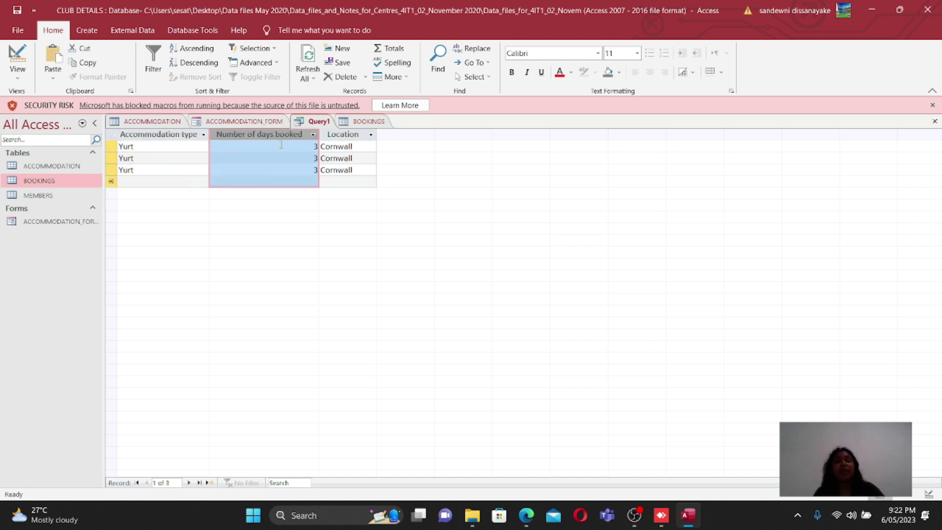
pyautogui.click(337, 133)
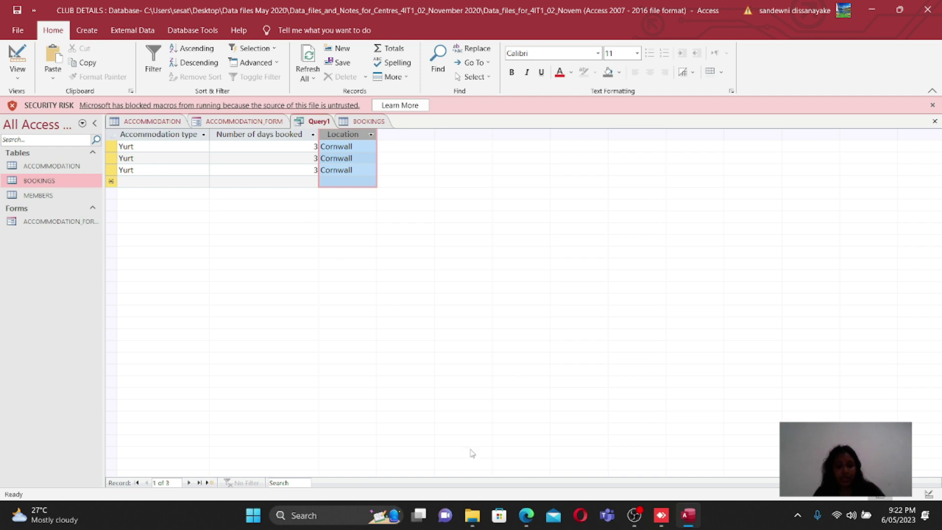
# Switch to the exam paper in Edge and read which fields and sort order the Task A2d list must have
pyautogui.moveTo(473, 518)
pyautogui.moveTo(526, 516)
pyautogui.click(503, 473)
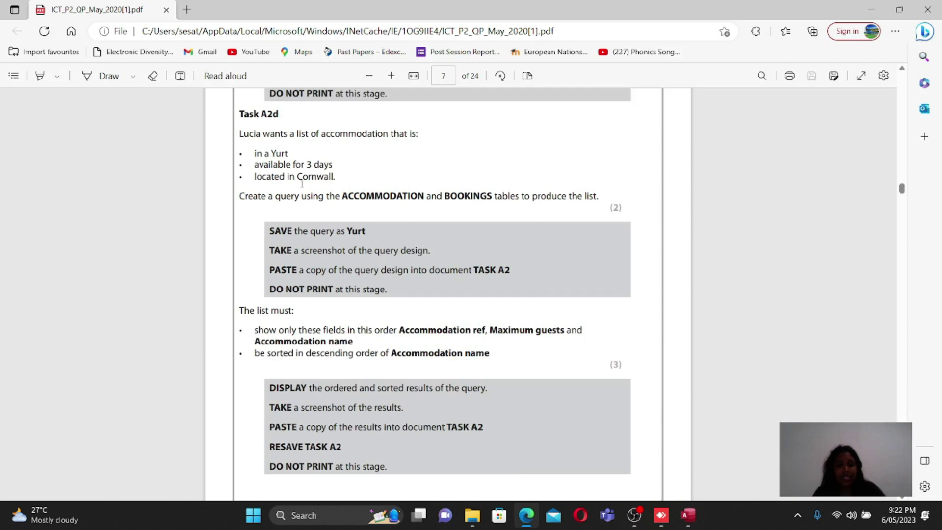
pyautogui.scroll(-3, 260, 216)
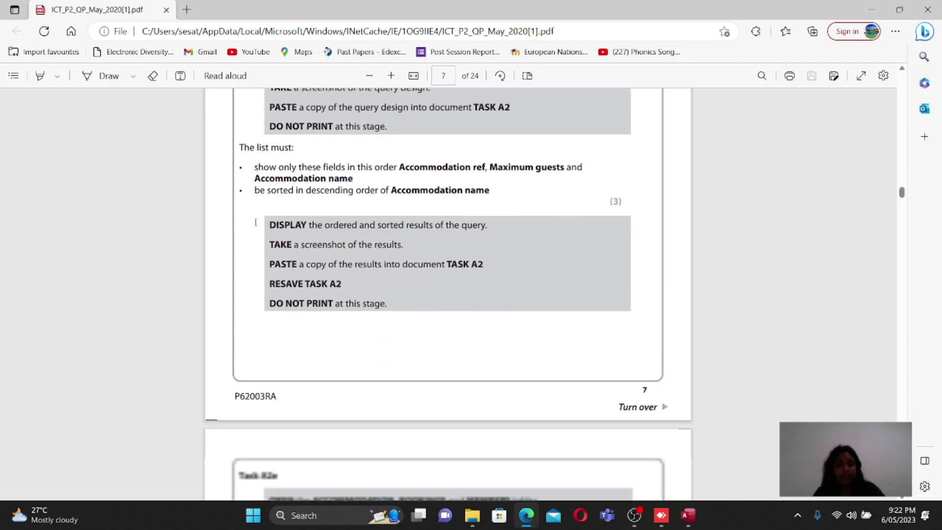
pyautogui.moveTo(252, 164); pyautogui.dragTo(391, 189)
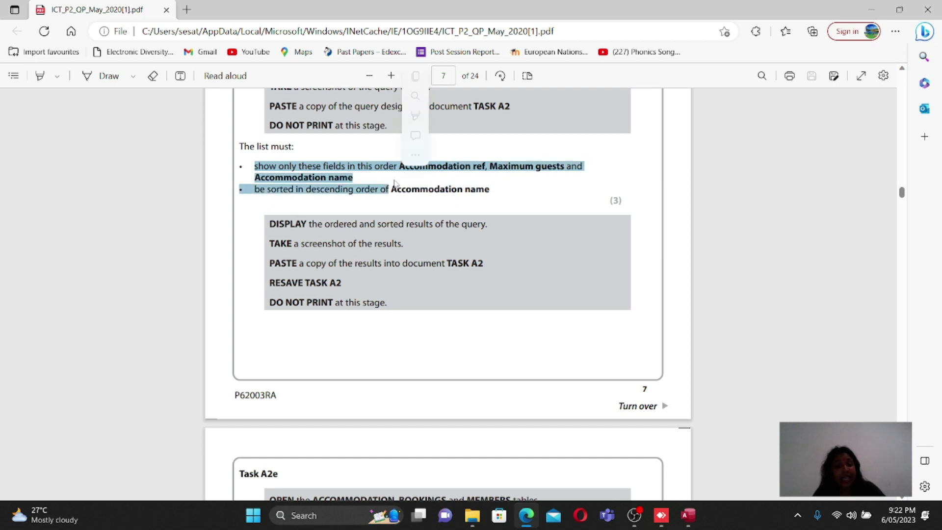
pyautogui.moveTo(692, 517)
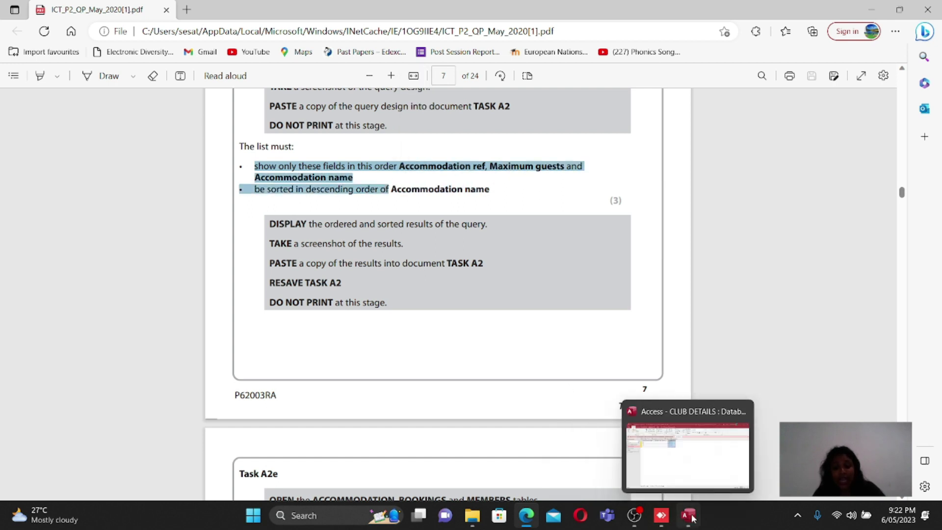
pyautogui.click(681, 478)
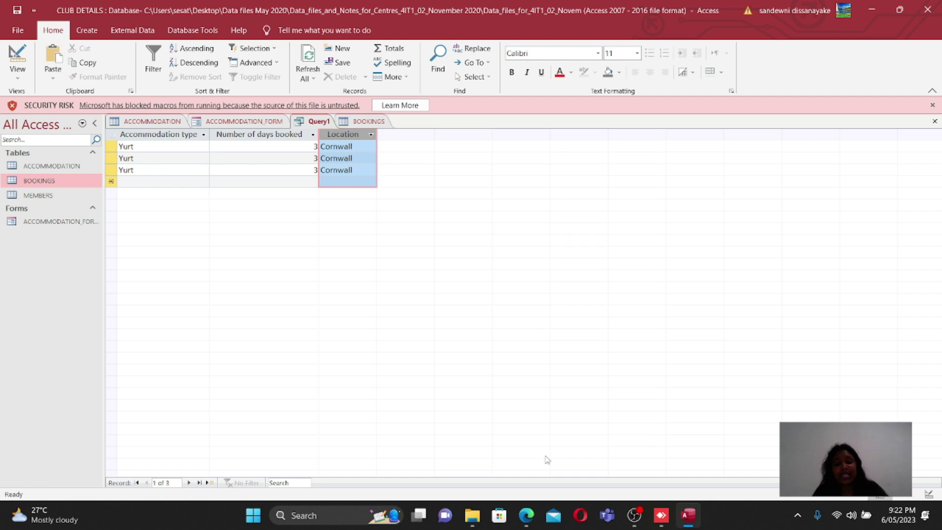
pyautogui.click(528, 514)
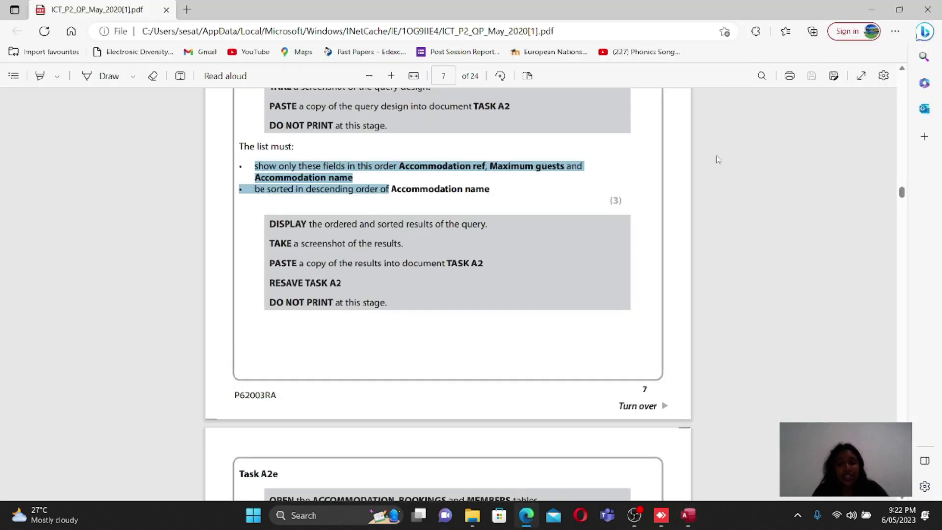
pyautogui.click(872, 6)
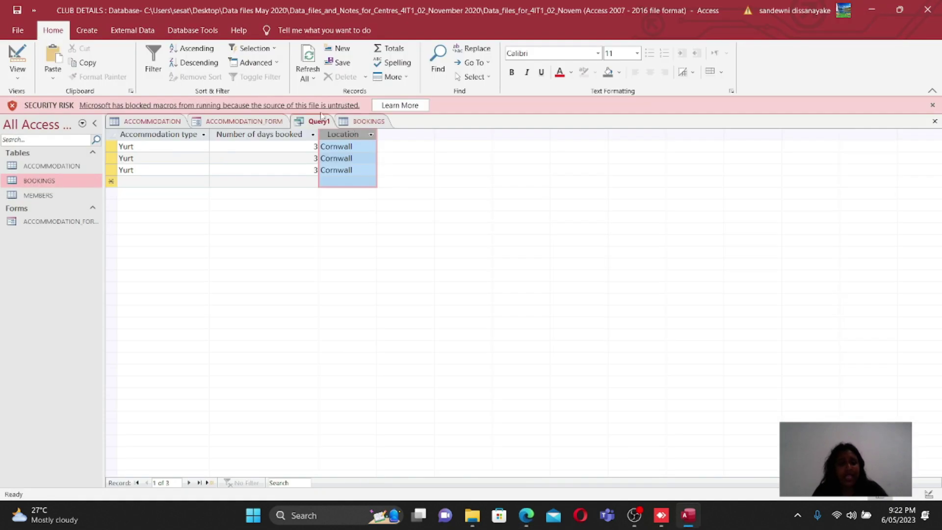
# In the Access query design, add Accommodation ref, Maximum guests and Accommodation name from ACCOMMODATION to the grid, in that order
pyautogui.click(17, 73)
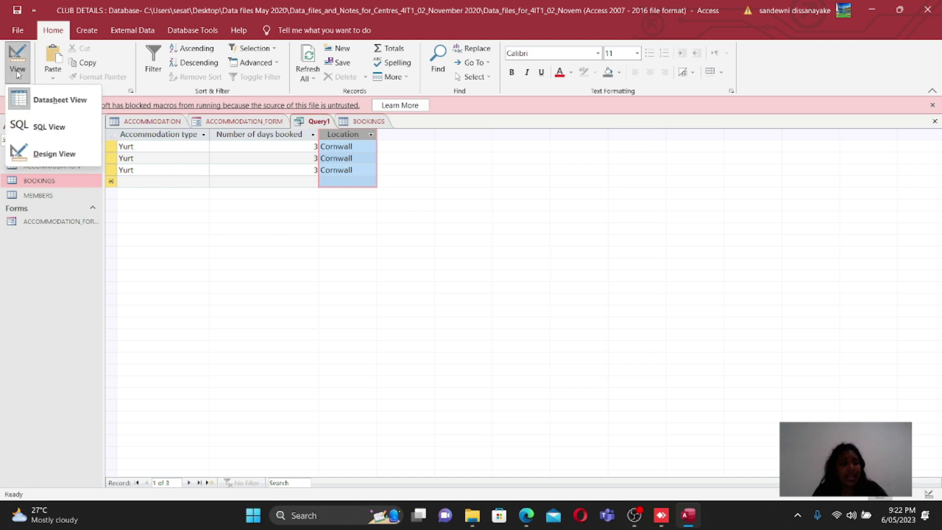
pyautogui.click(30, 147)
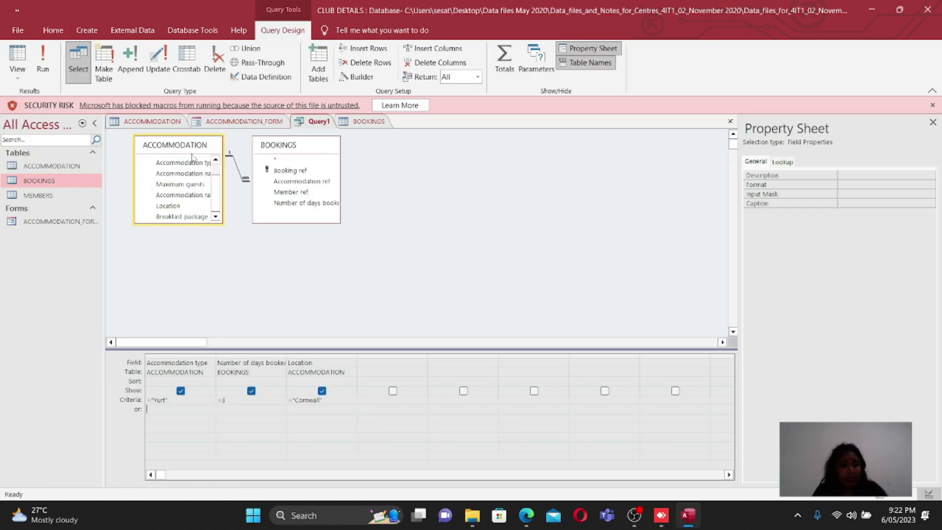
pyautogui.scroll(1, 206, 169)
pyautogui.doubleClick(205, 164)
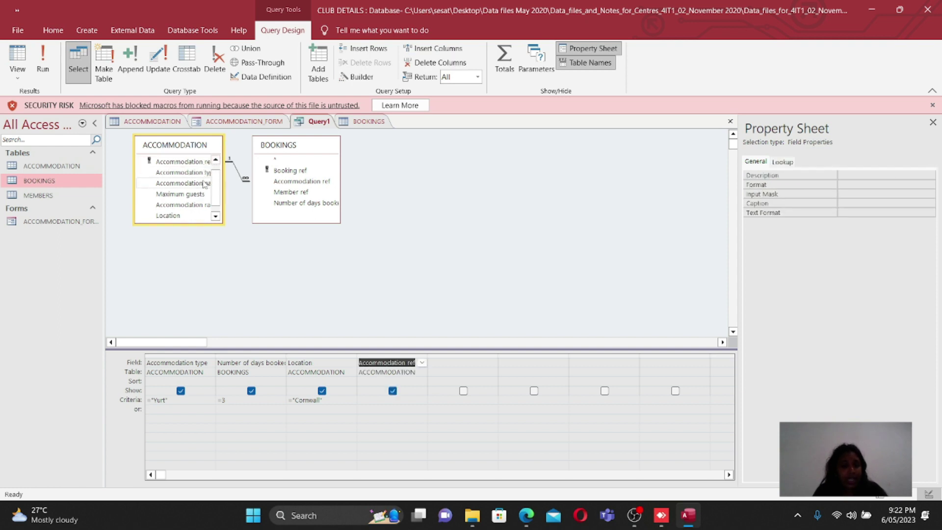
pyautogui.doubleClick(195, 194)
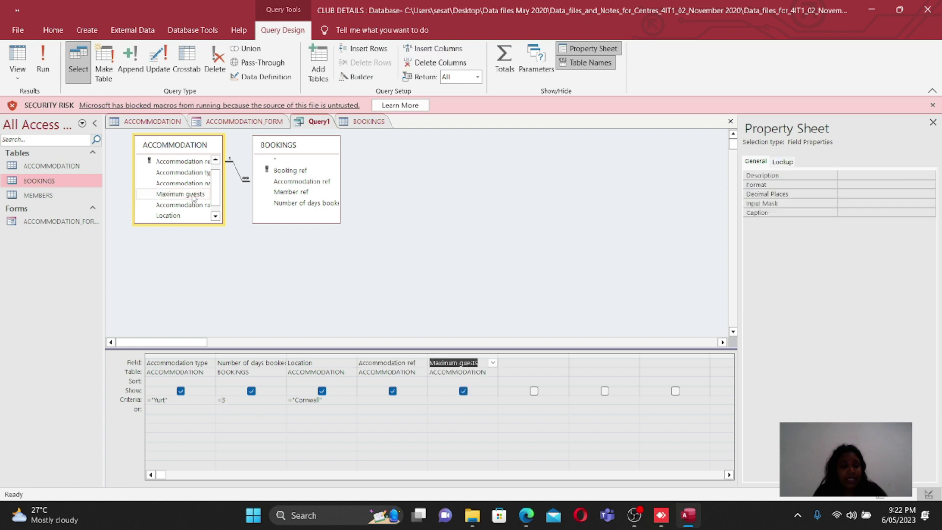
pyautogui.doubleClick(184, 183)
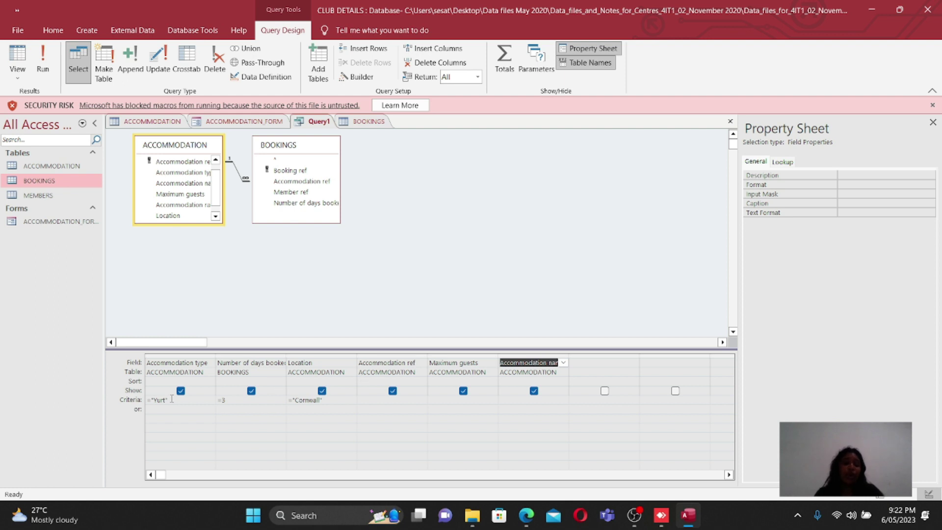
# Hide the Accommodation type, Number of days booked and Location fields from the query output
pyautogui.click(180, 390)
pyautogui.click(251, 390)
pyautogui.click(321, 390)
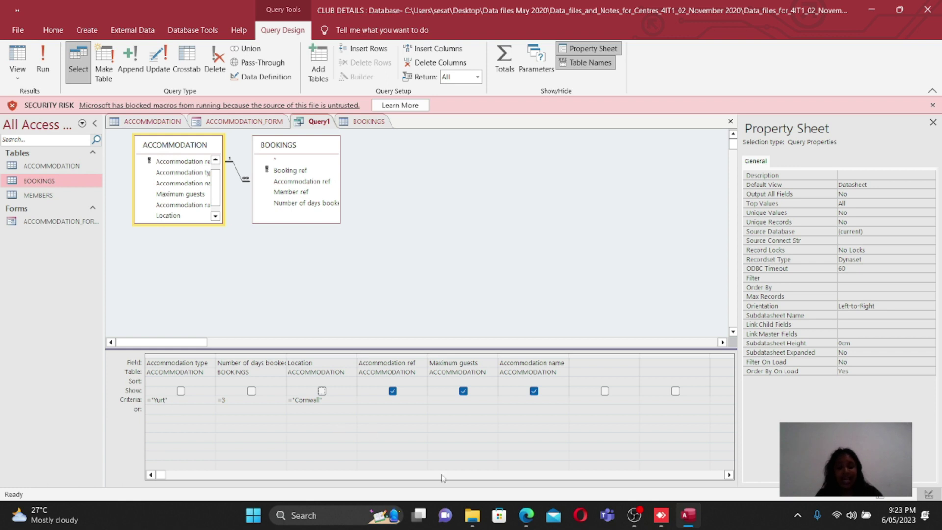
# Check the sort requirement in Edge, and set the query's Accommodation name field to sort Descending
pyautogui.moveTo(521, 514)
pyautogui.click(503, 471)
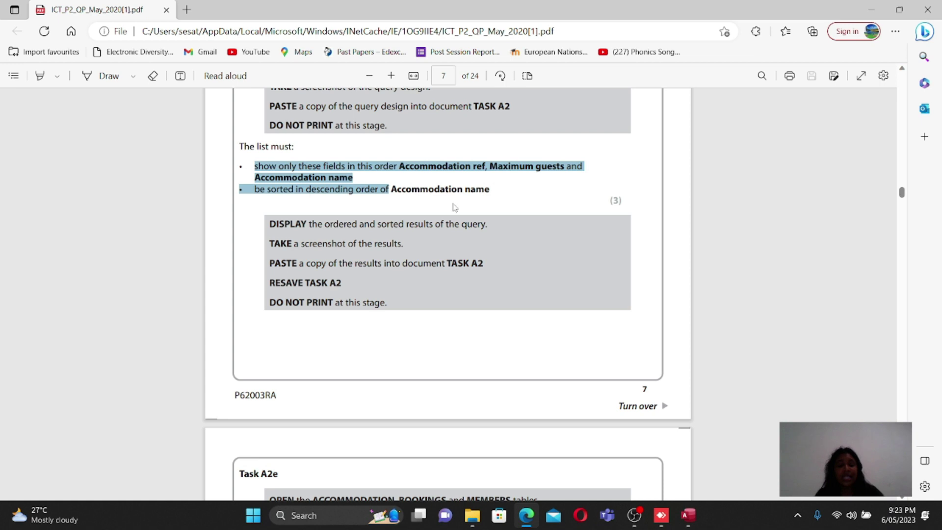
pyautogui.click(872, 9)
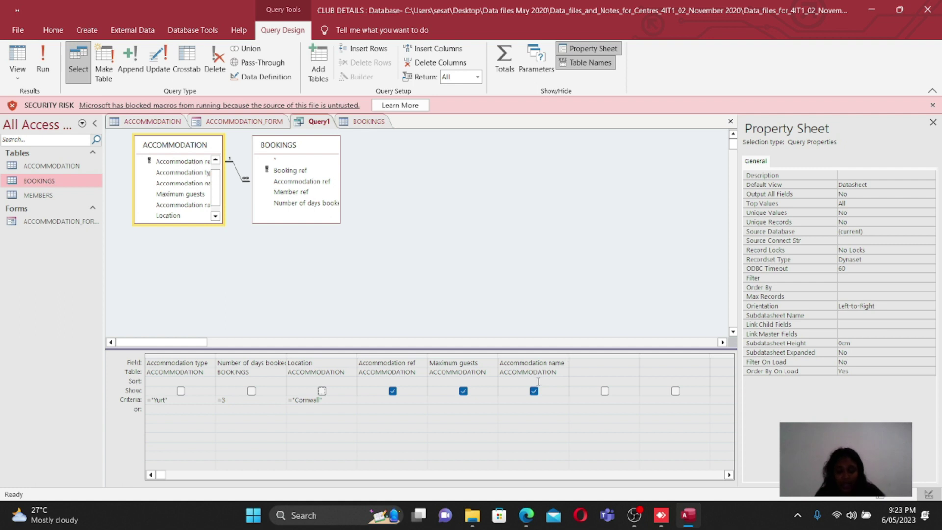
pyautogui.click(539, 381)
pyautogui.click(563, 381)
pyautogui.click(547, 399)
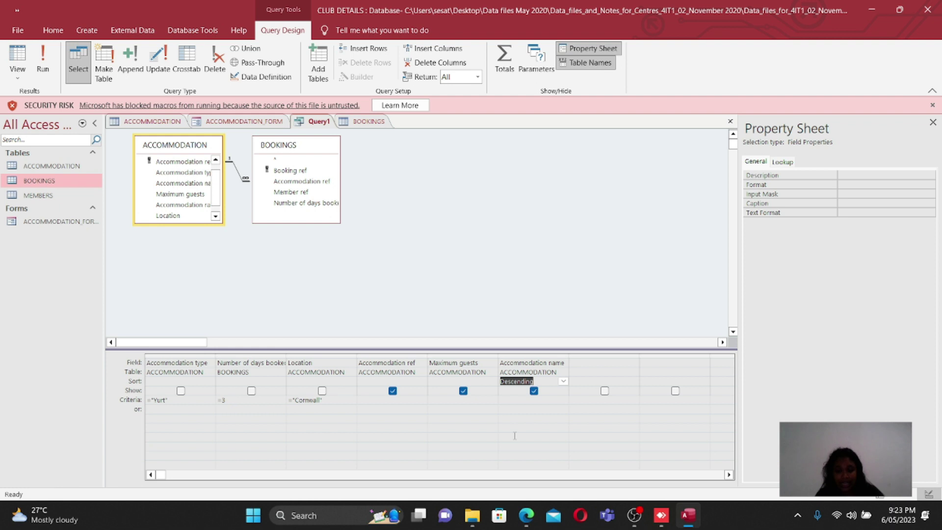
# Open Magnifier and enlarge the screen view to 200%
pyautogui.click(325, 515)
pyautogui.write('mag')
pyautogui.click(358, 139)
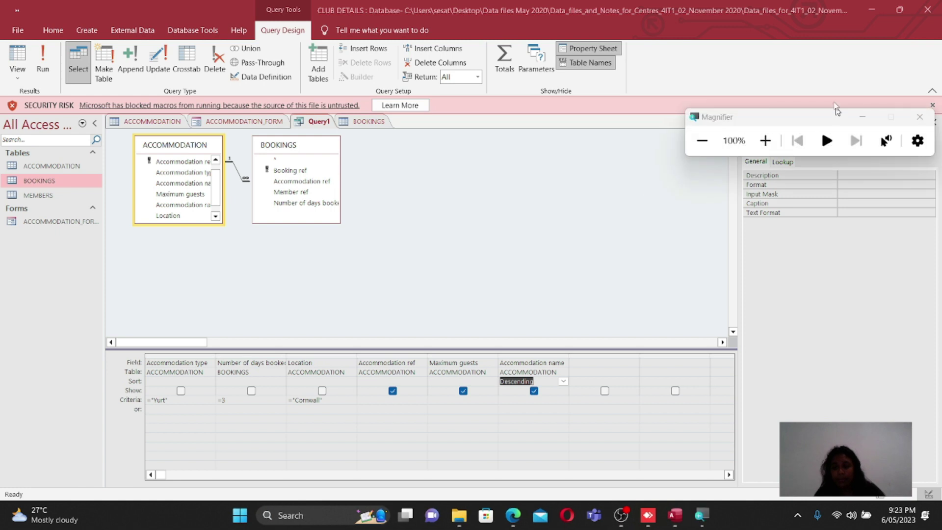
pyautogui.click(766, 141)
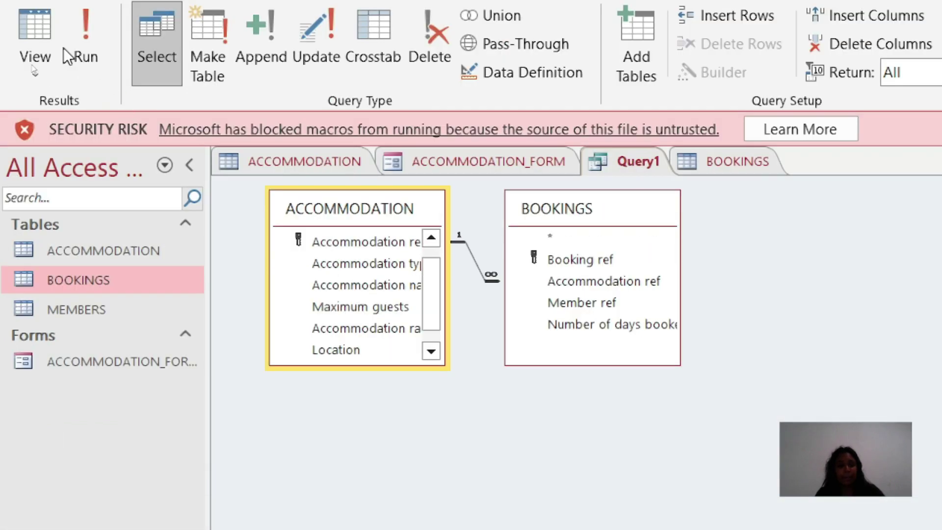
# Run the yurt query to display its sorted results, and restore the screen magnification to 100%
pyautogui.click(64, 49)
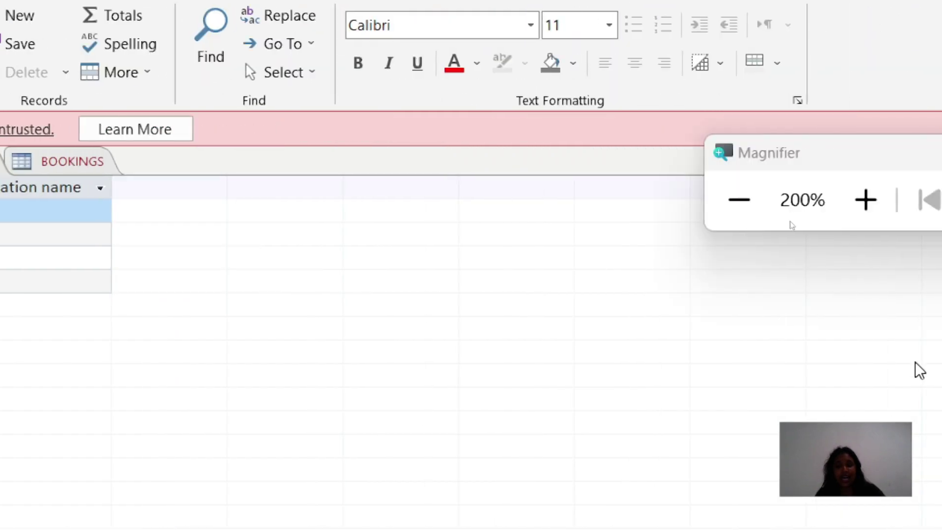
pyautogui.click(764, 211)
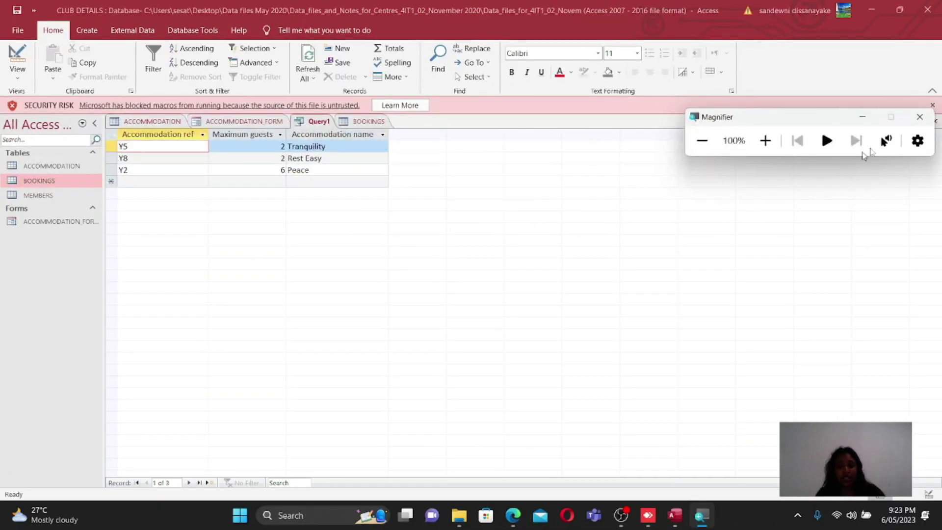
pyautogui.click(862, 117)
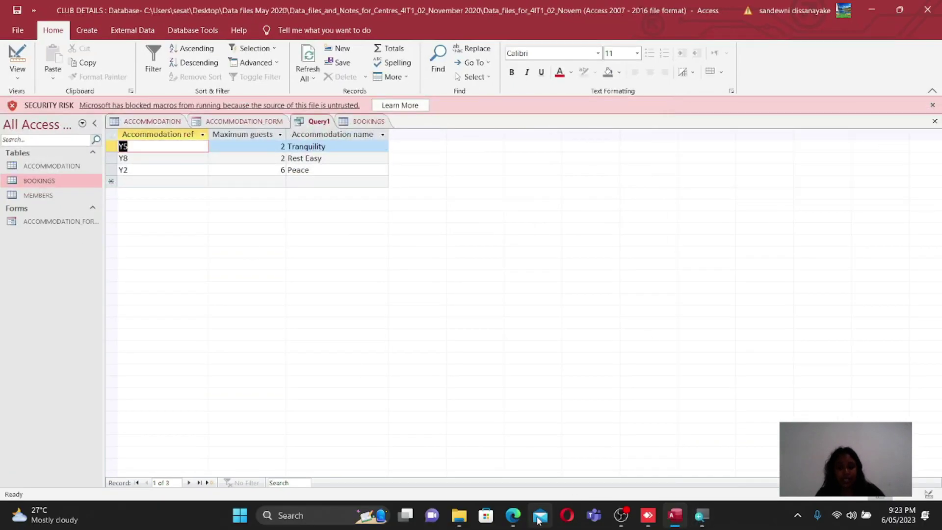
# Switch to the exam paper in Edge, read Task A2e, and highlight the sentence stating which clients the list must include
pyautogui.click(512, 515)
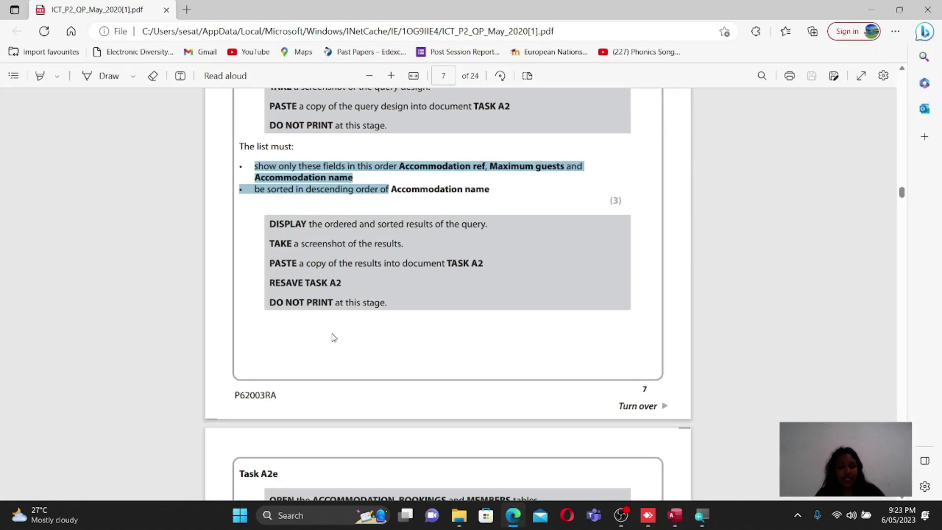
pyautogui.click(334, 338)
pyautogui.scroll(-3, 333, 337)
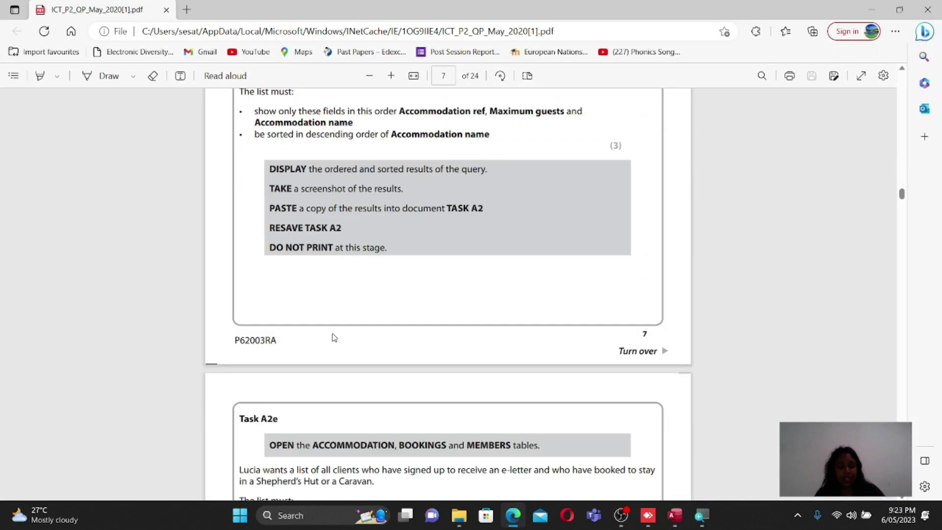
pyautogui.scroll(-5, 333, 338)
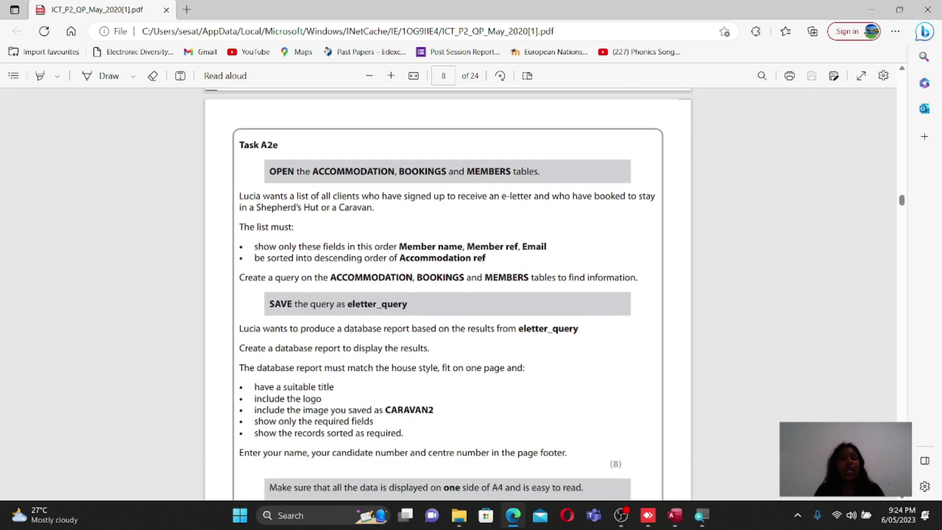
pyautogui.moveTo(239, 195); pyautogui.dragTo(375, 208)
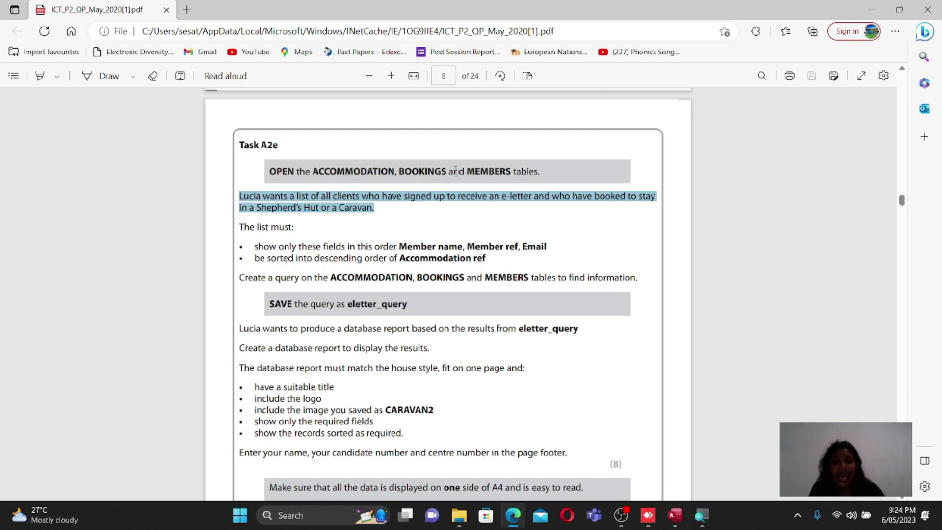
# Minimize the Edge and Access windows to reach the OFFICE 2010 folder in File Explorer
pyautogui.click(867, 5)
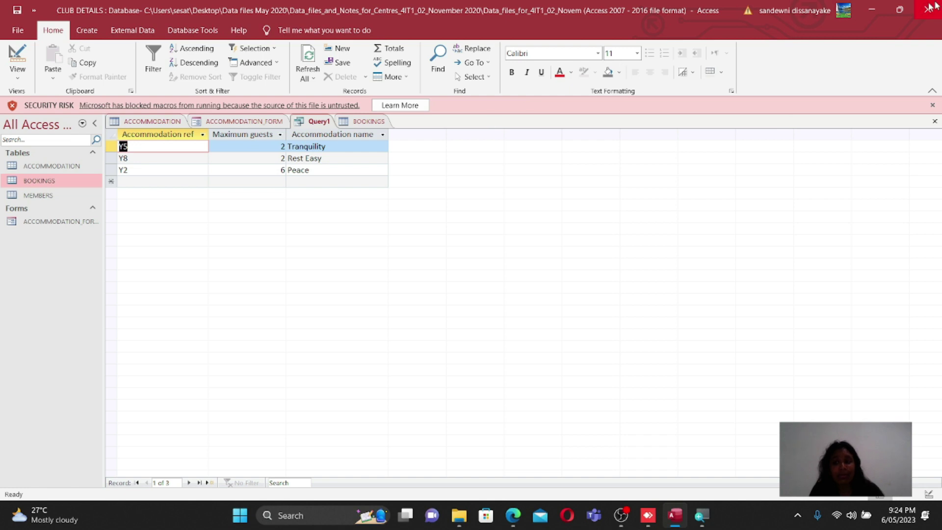
pyautogui.click(899, 10)
pyautogui.click(855, 47)
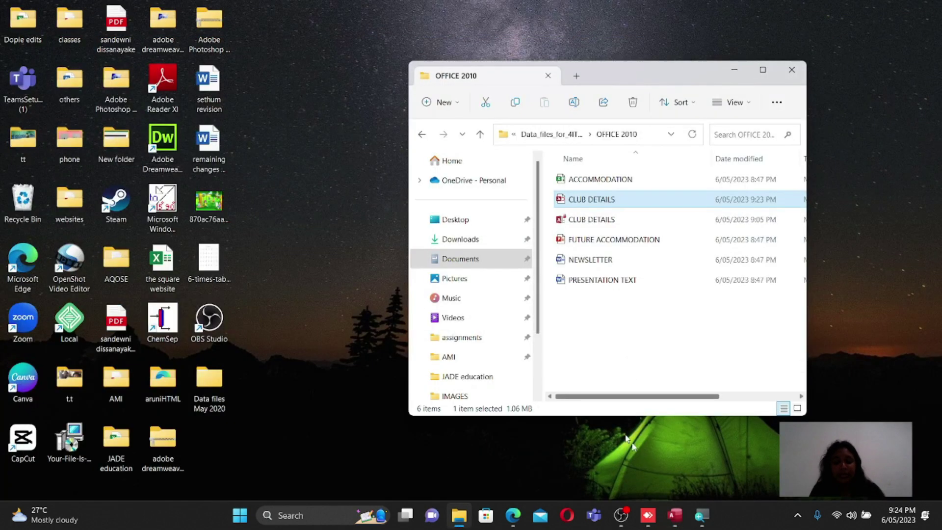